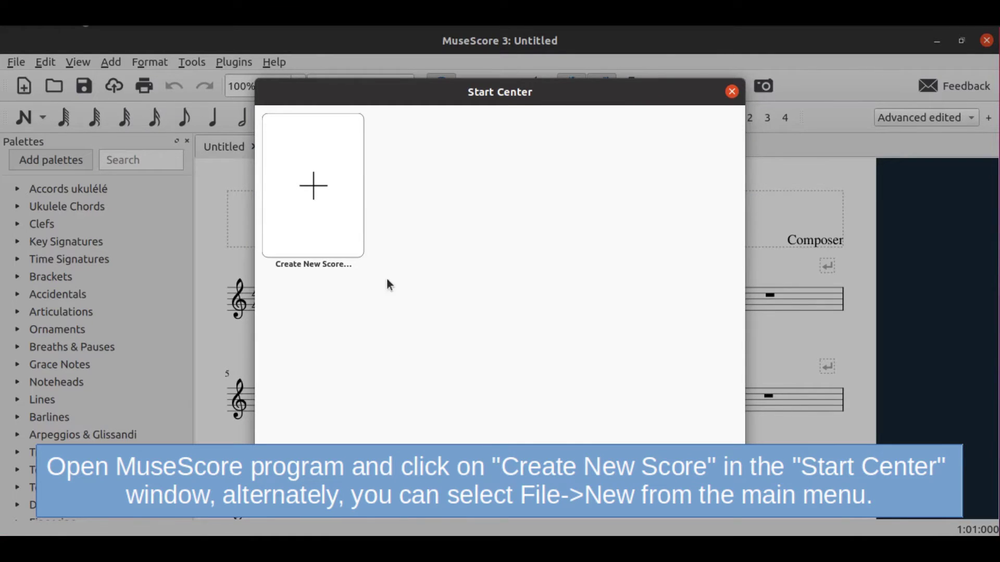
Create a new score titled "Happy Birthday" with Patty Hill as the composer
left_click(310, 185)
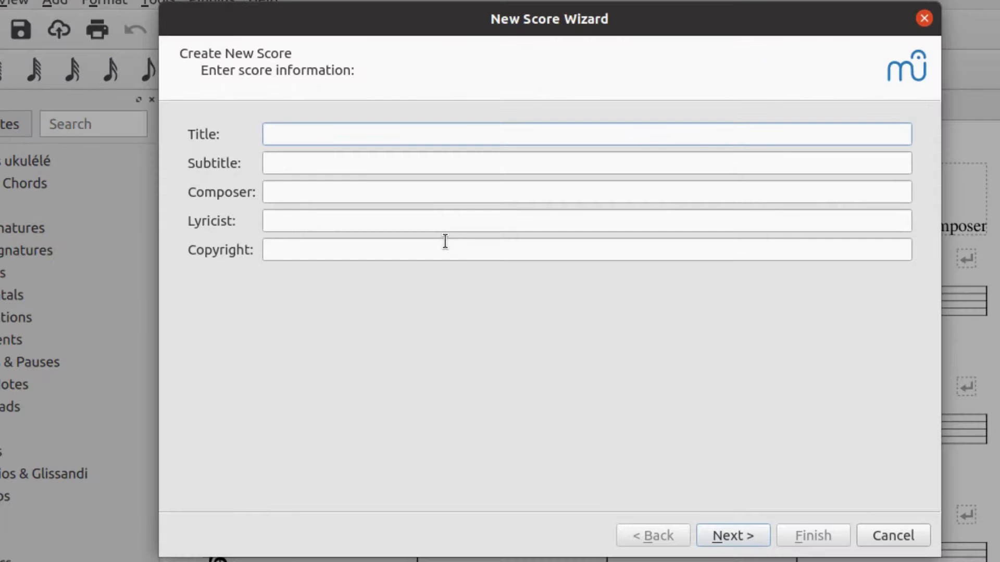
type("Happy Birthday")
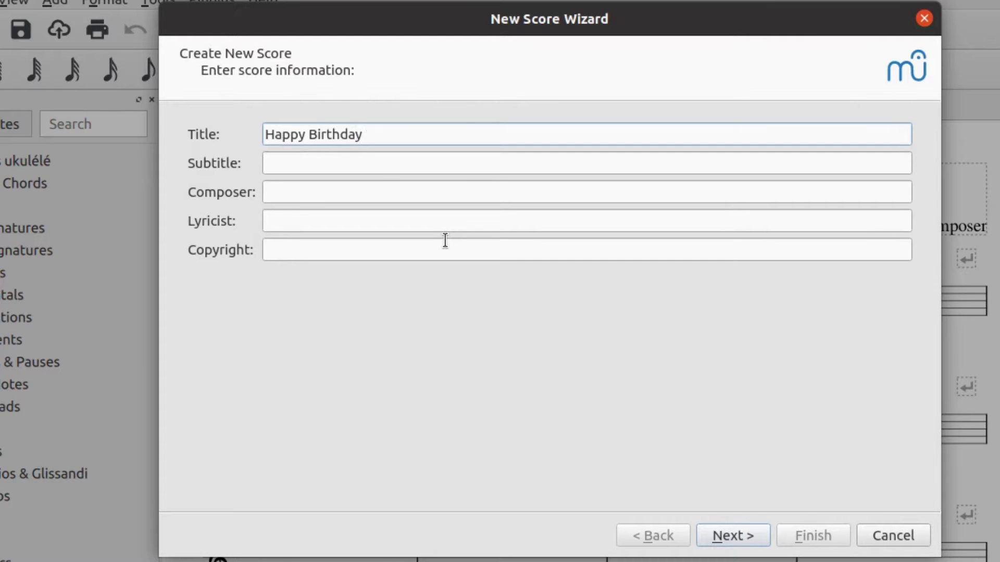
left_click(436, 192)
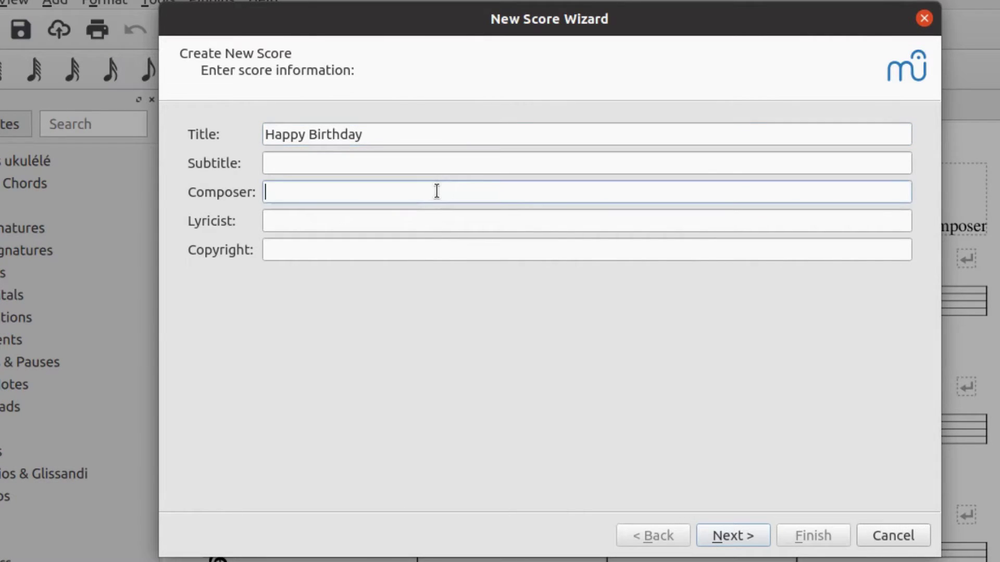
type("Patty Hill")
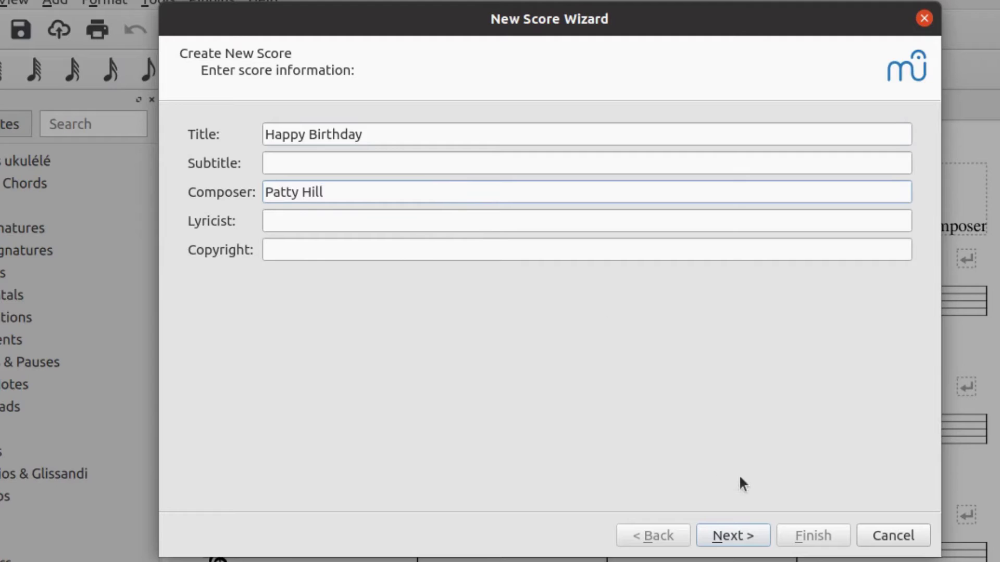
left_click(749, 534)
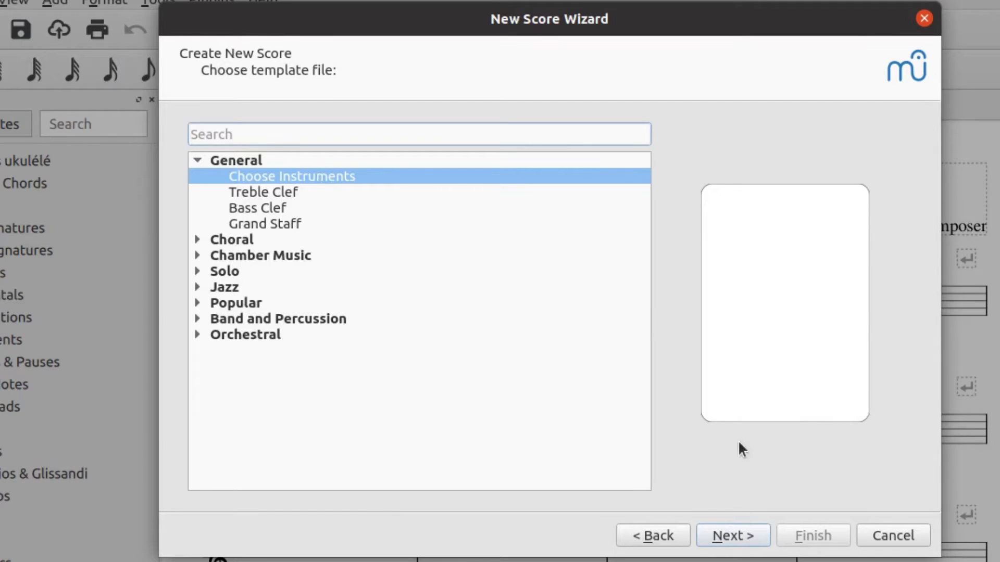
Use the Choose Instruments template and add a Ukulele from the plucked strings to the score
left_click(738, 536)
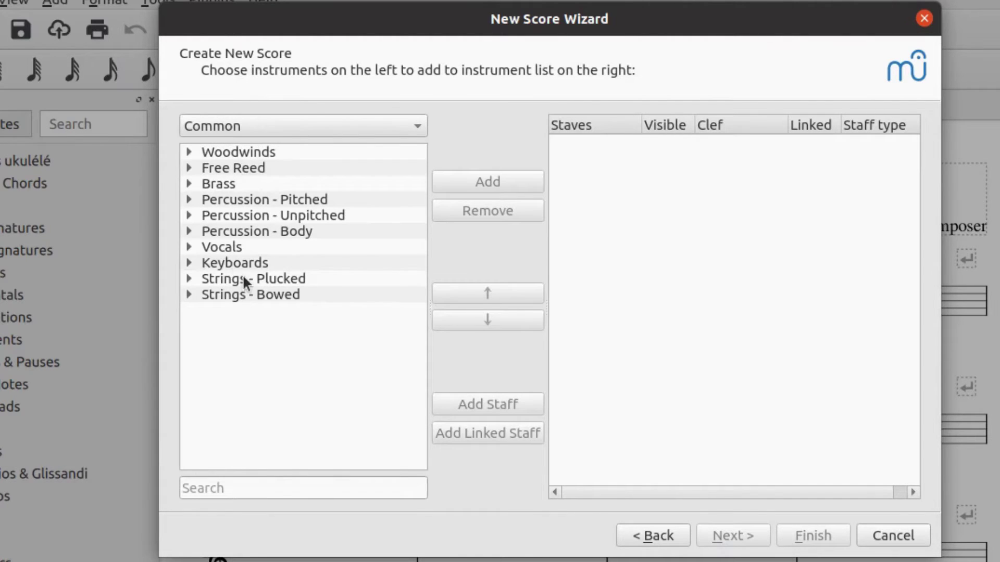
left_click(189, 280)
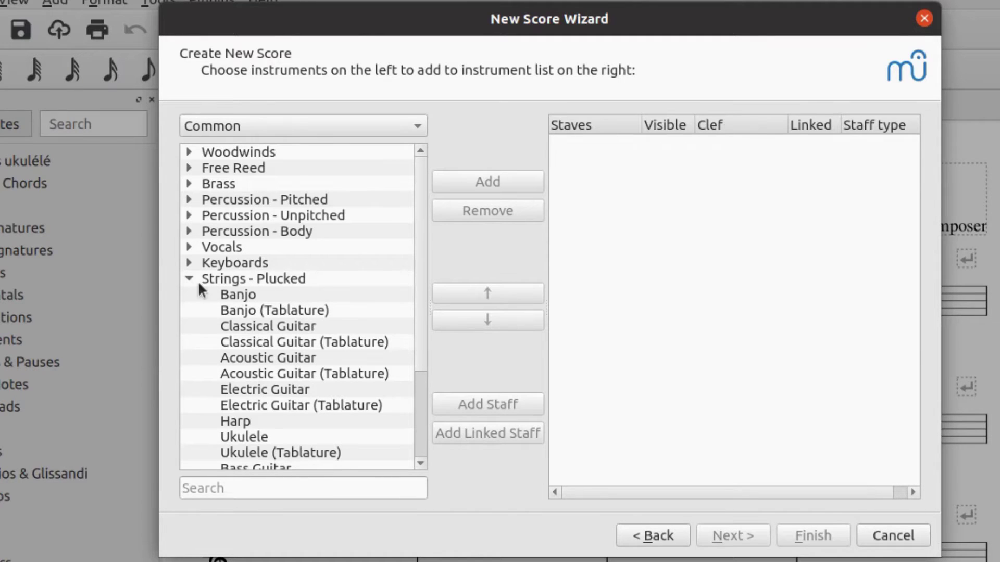
left_click(264, 436)
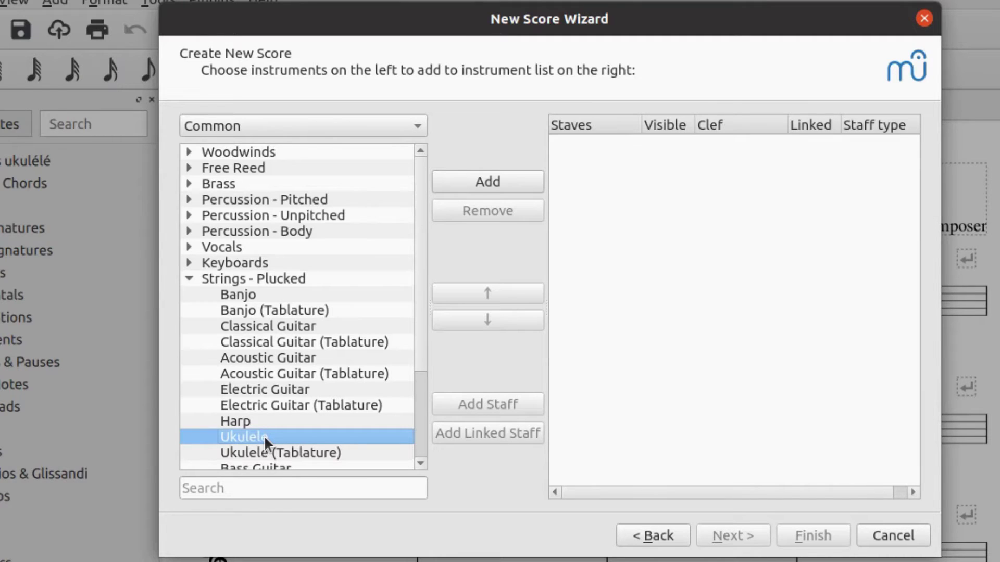
left_click(478, 183)
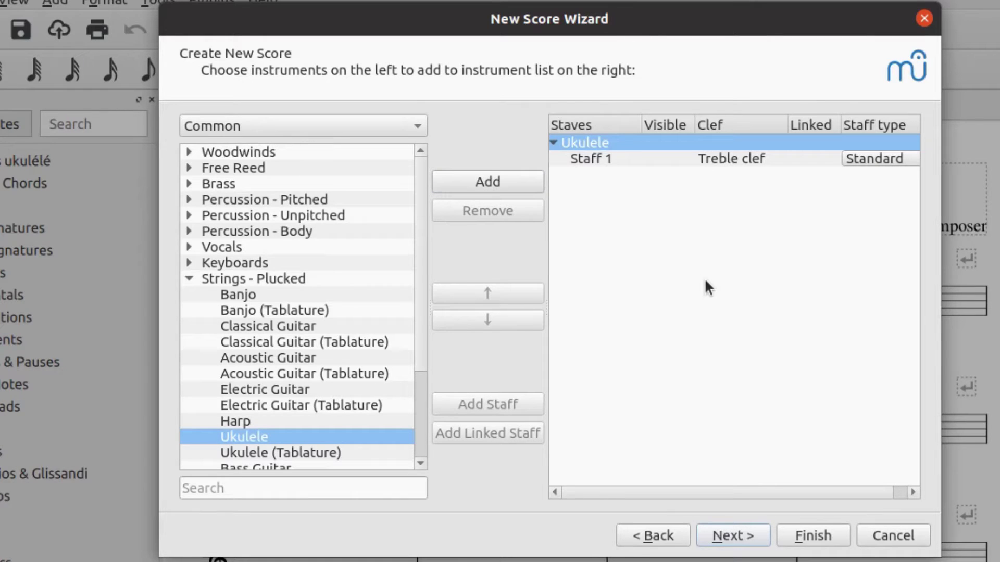
Add a linked staff to the ukulele's Staff 1 and set the linked staff's type to Tab. ukulele
left_click(595, 158)
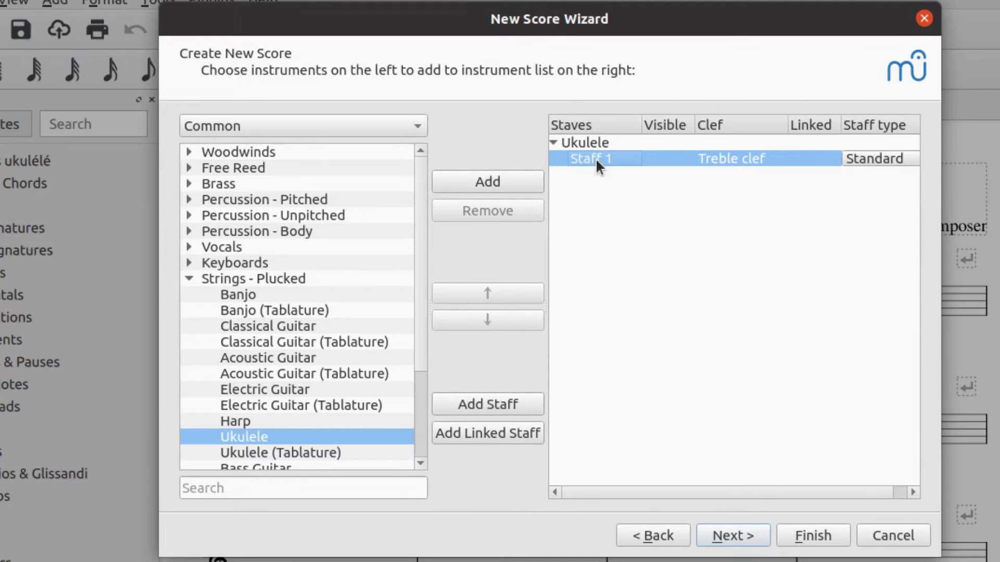
left_click(502, 436)
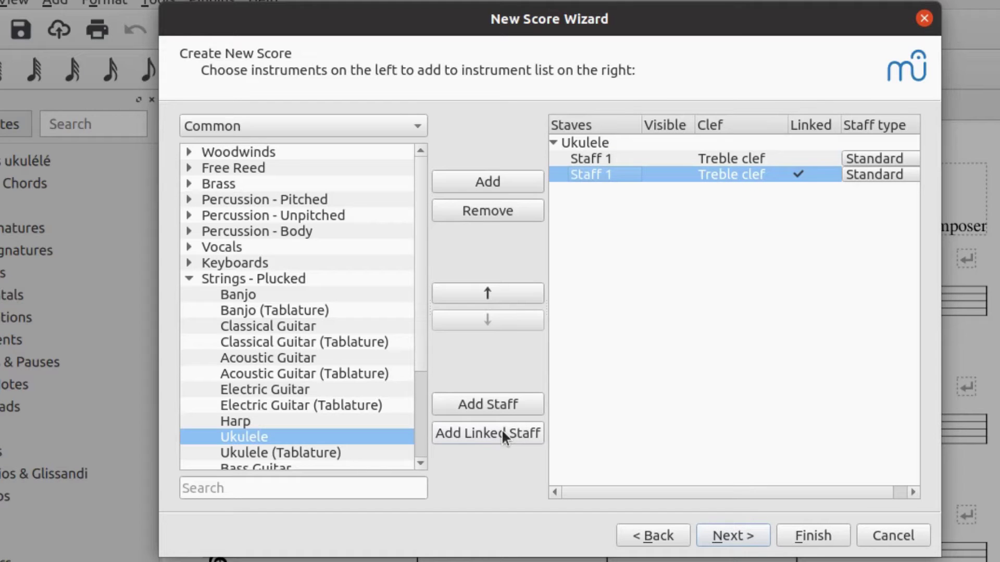
left_click(912, 174)
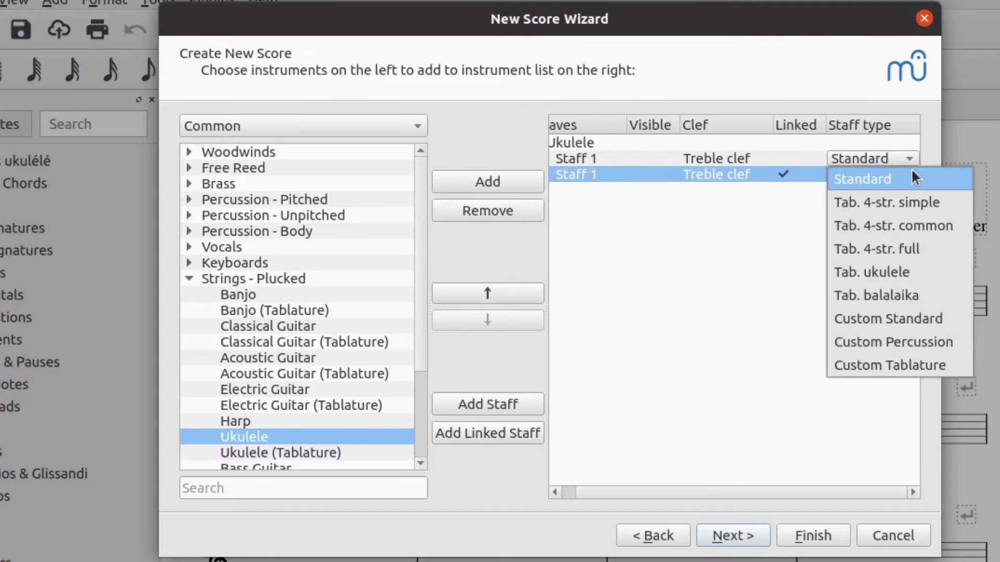
left_click(929, 273)
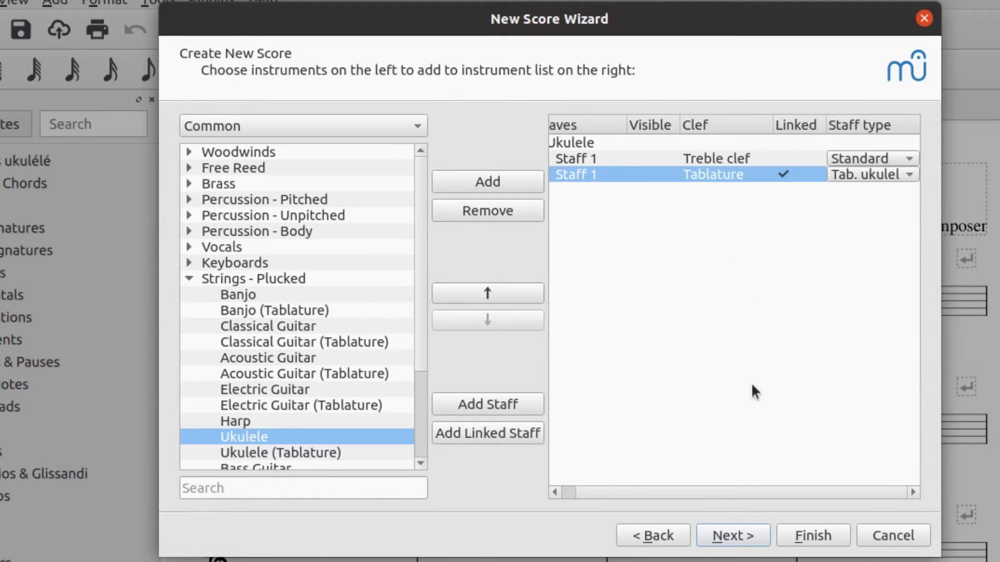
left_click(750, 546)
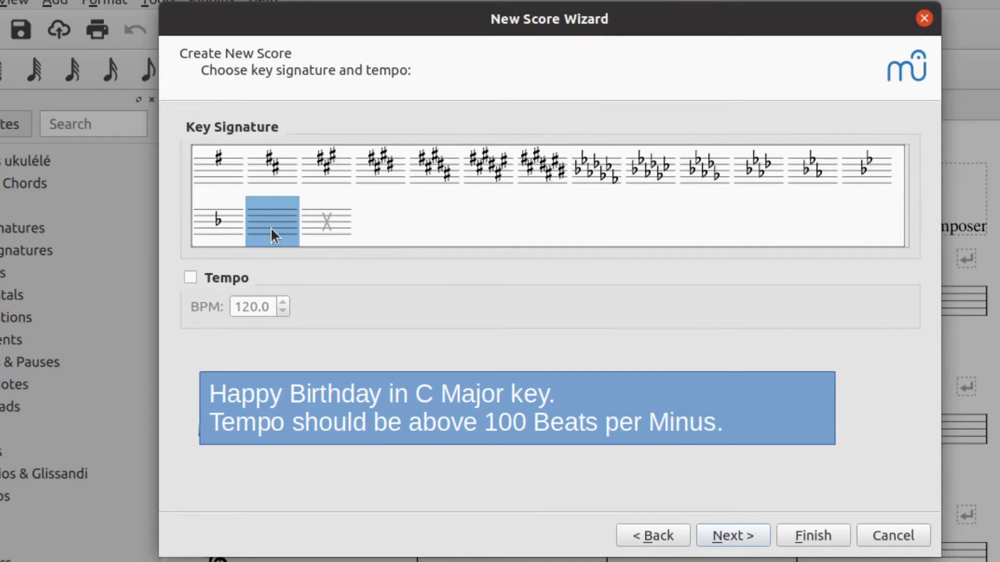
Keep the key signature without sharps or flats and enable a tempo of 100 BPM
left_click(191, 278)
left_click(249, 306)
key("BackSpace")
type("0")
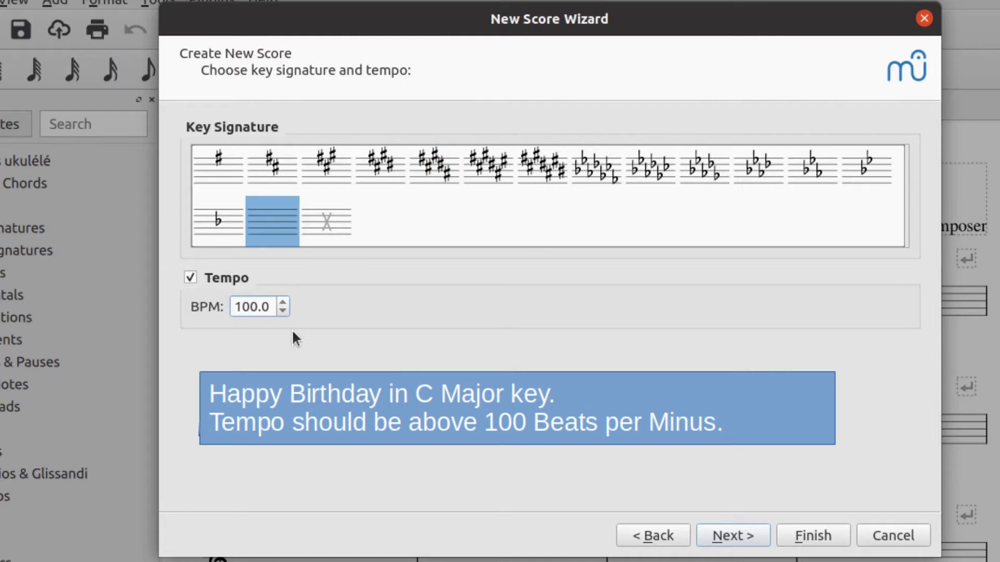
left_click(738, 542)
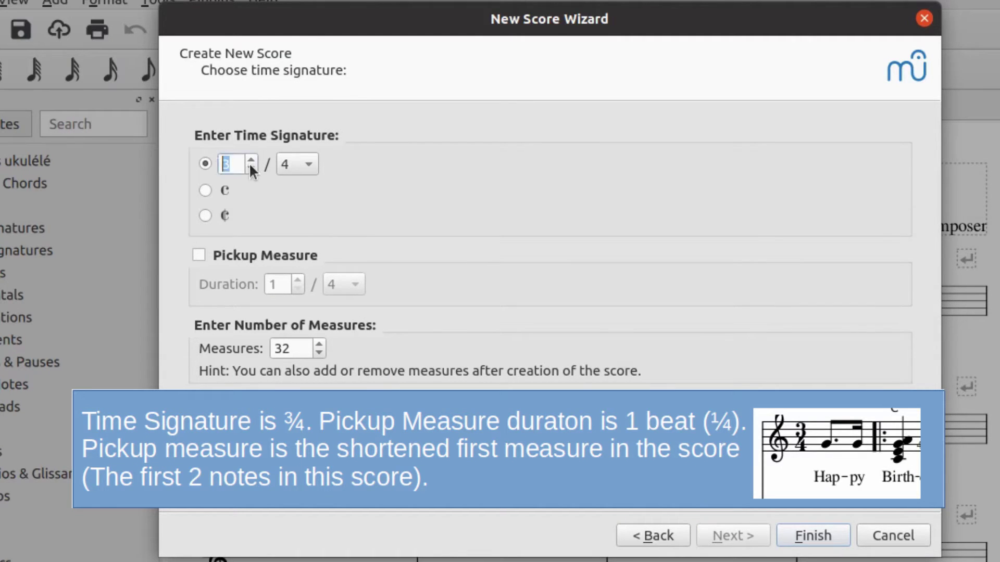
Set a 3/4 time signature with a 1/4 pickup measure and 9 measures, and finish creating the score
scroll(236, 166, "down", 1)
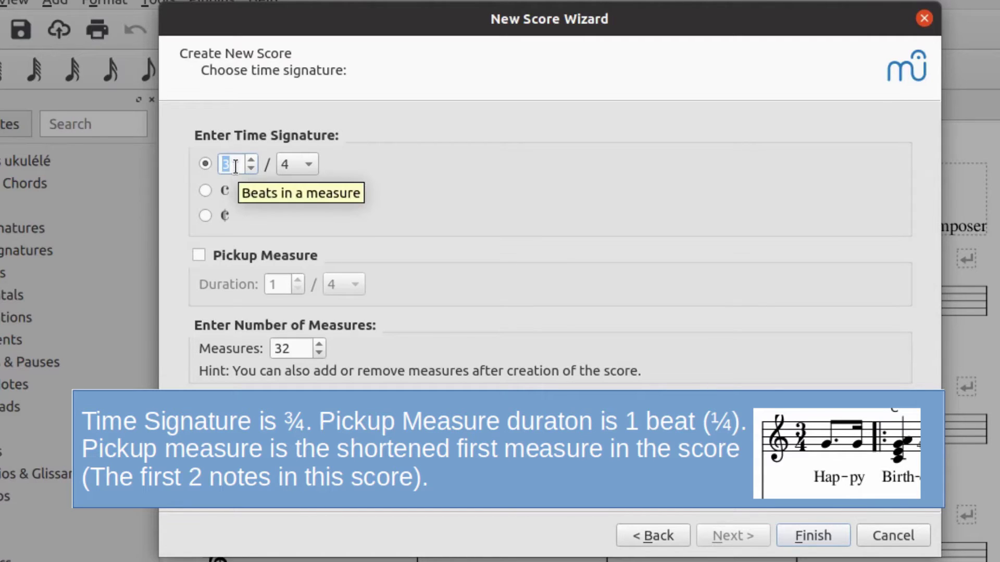
left_click(198, 256)
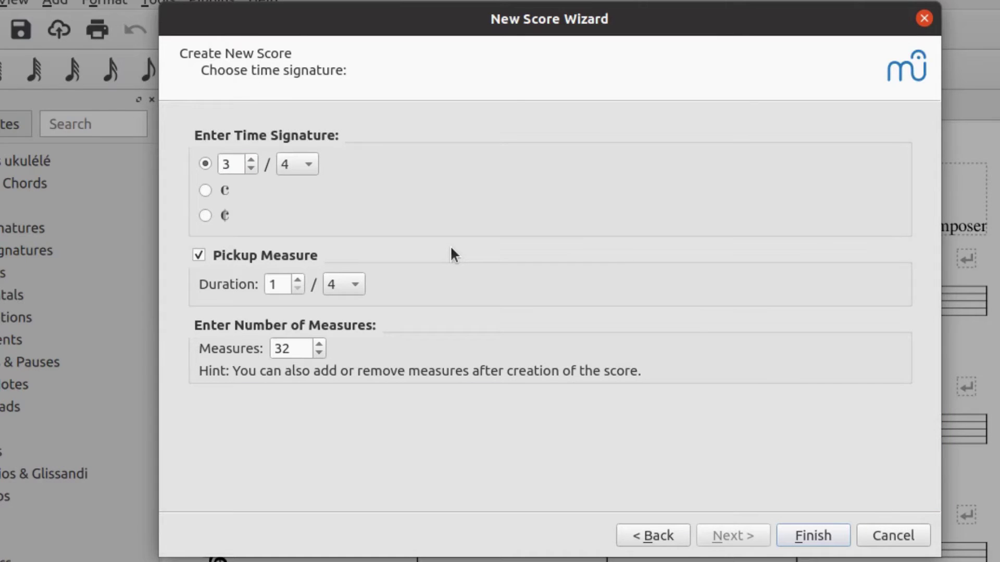
double_click(294, 346)
type("9")
left_click(824, 536)
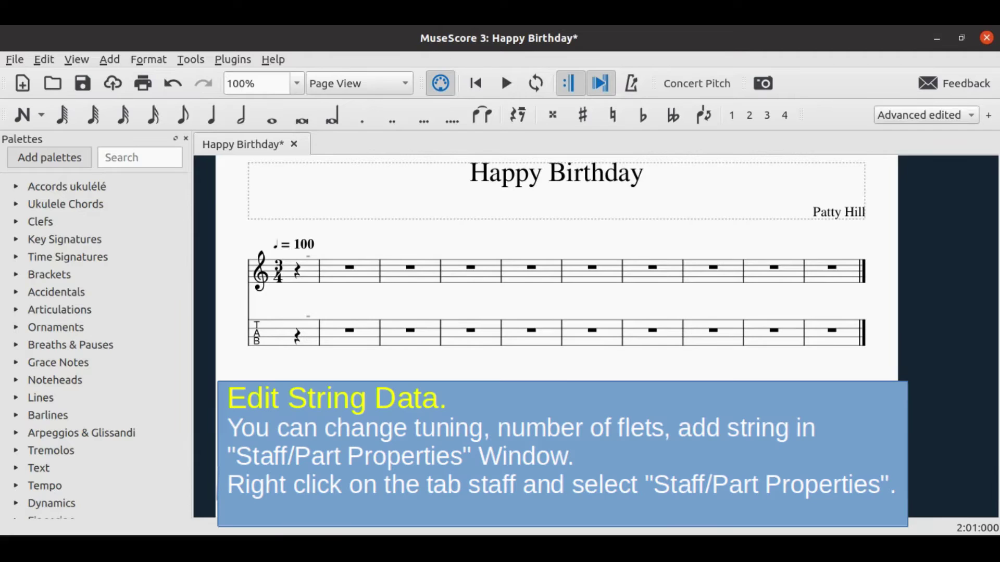
Edit the tablature staff's string data in its staff/part properties so the 4th string is tuned to G 3
right_click(348, 337)
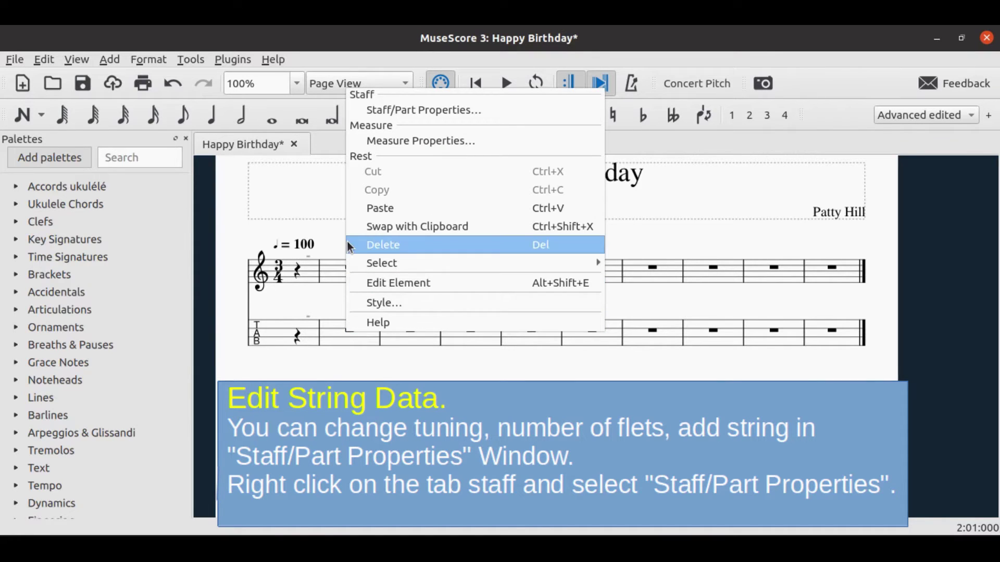
left_click(473, 108)
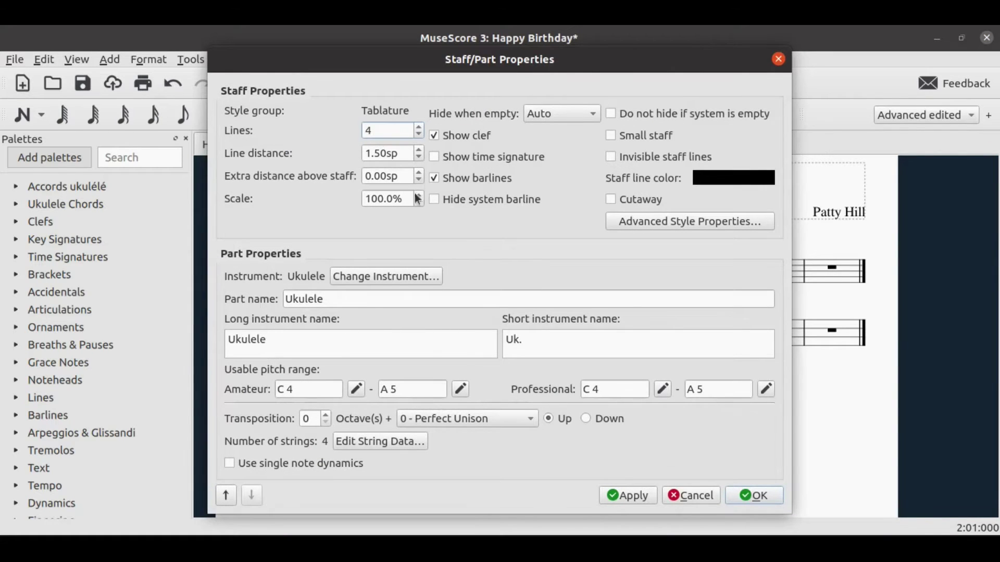
left_click(415, 446)
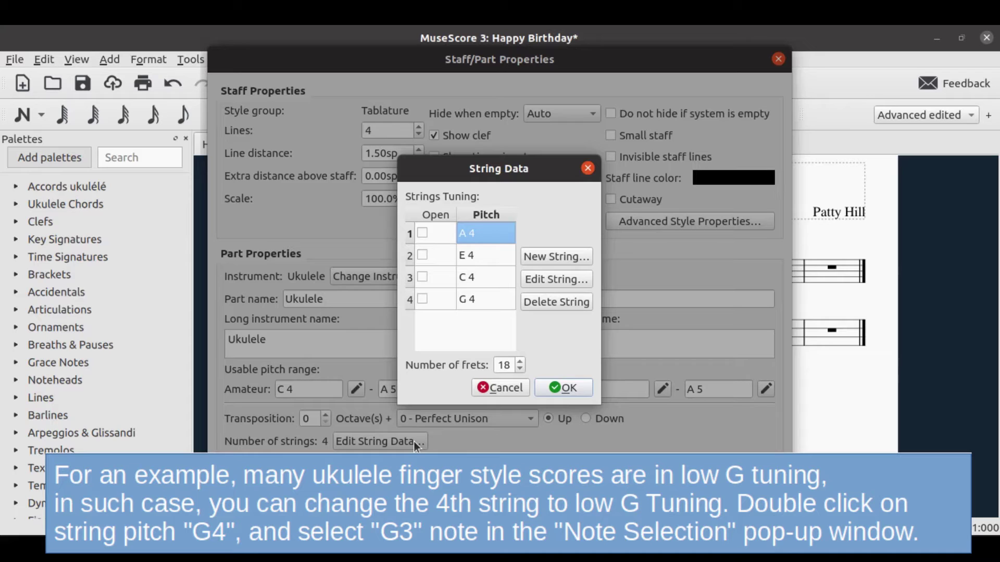
double_click(468, 301)
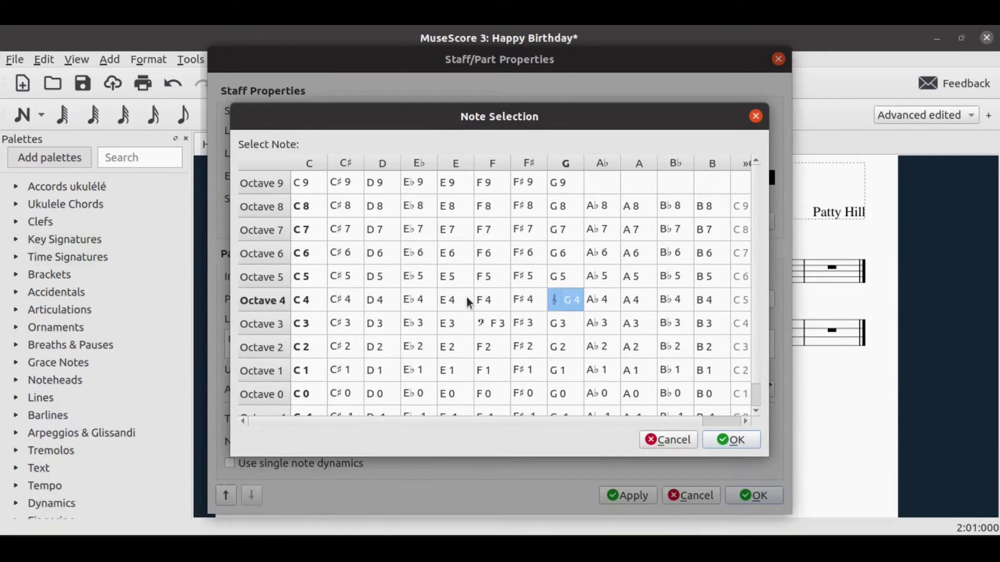
double_click(570, 323)
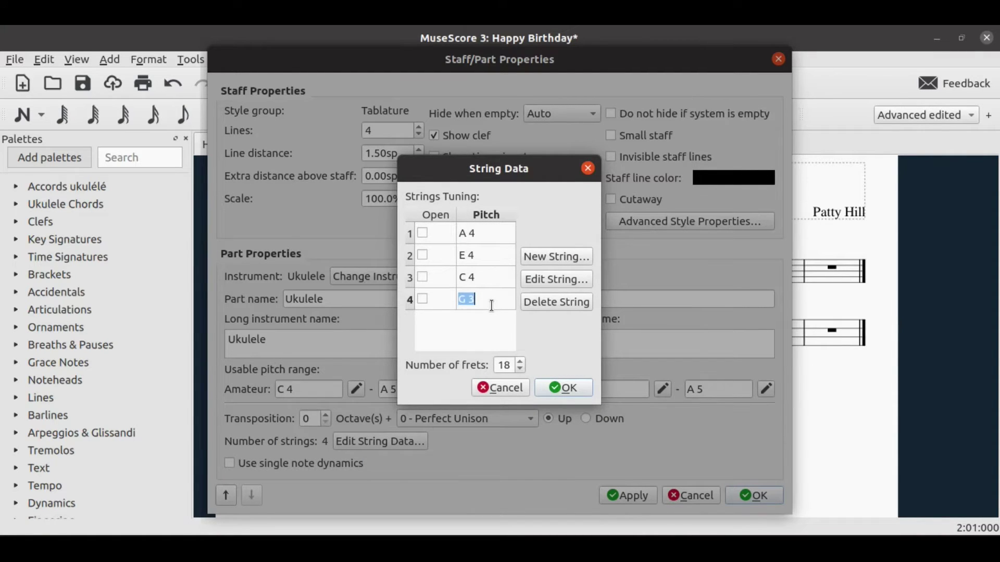
left_click(571, 394)
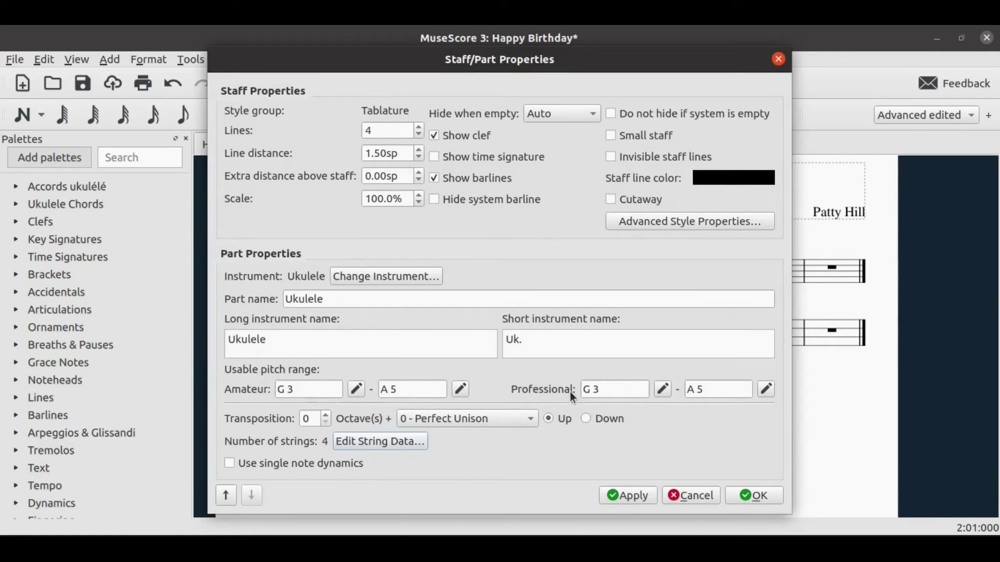
left_click(768, 499)
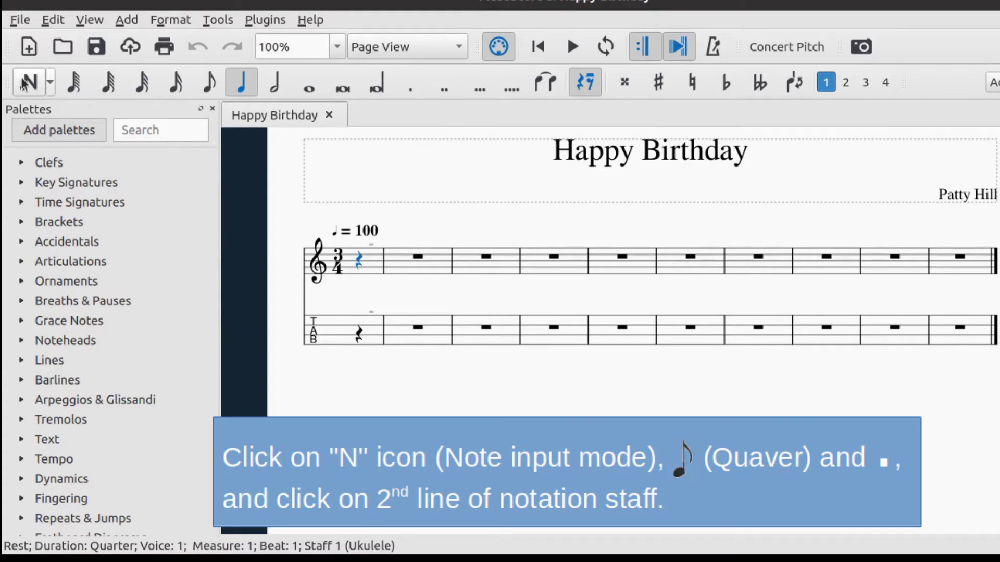
In note input mode, fill the pickup measure of the notation staff with a dotted eighth G4 and a 16th G4
left_click(24, 83)
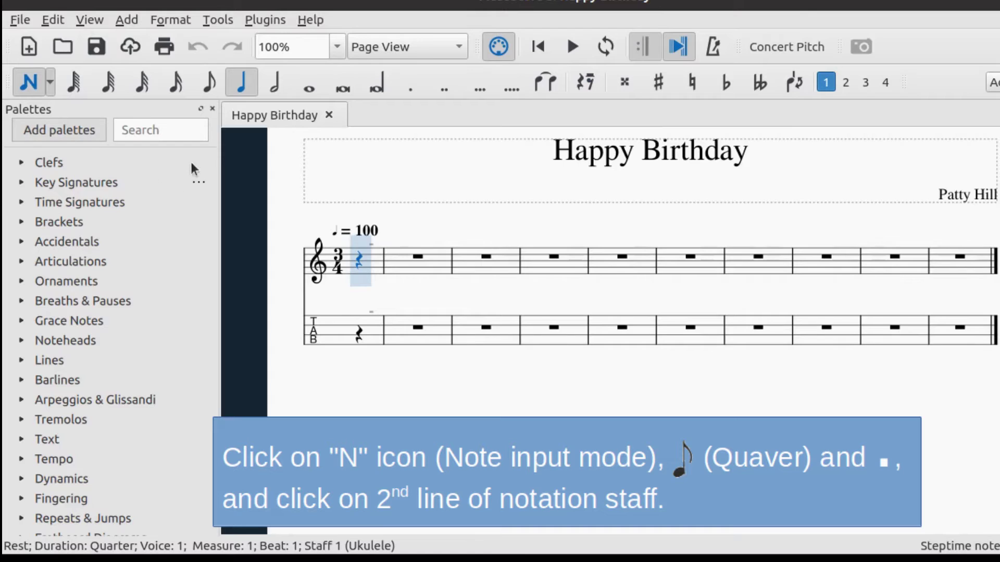
left_click(208, 87)
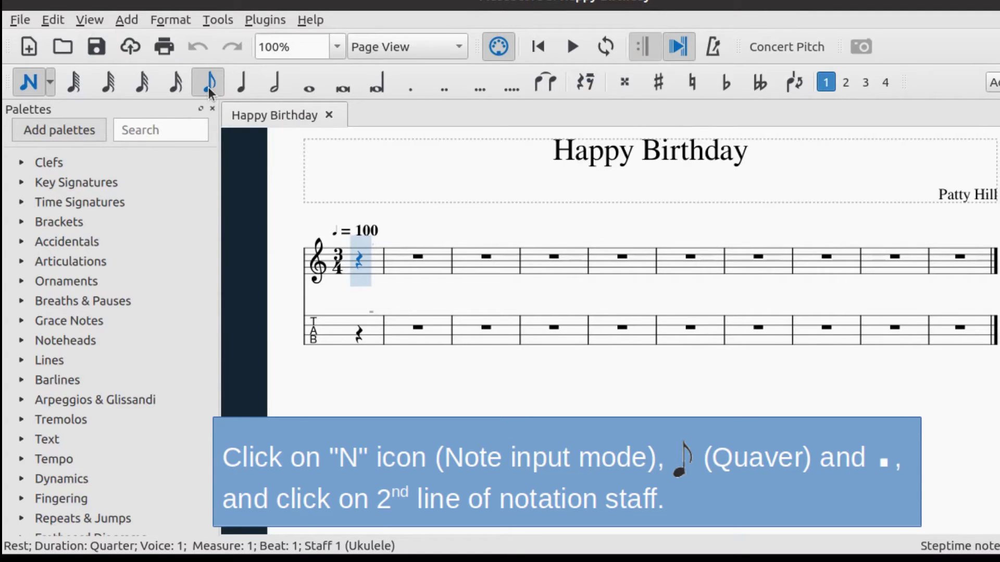
left_click(409, 87)
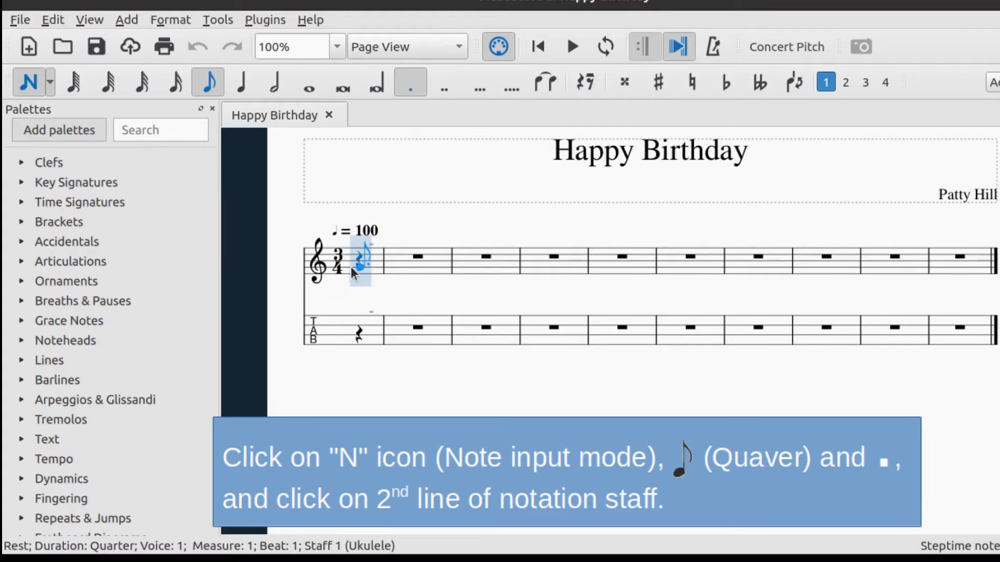
left_click(351, 267)
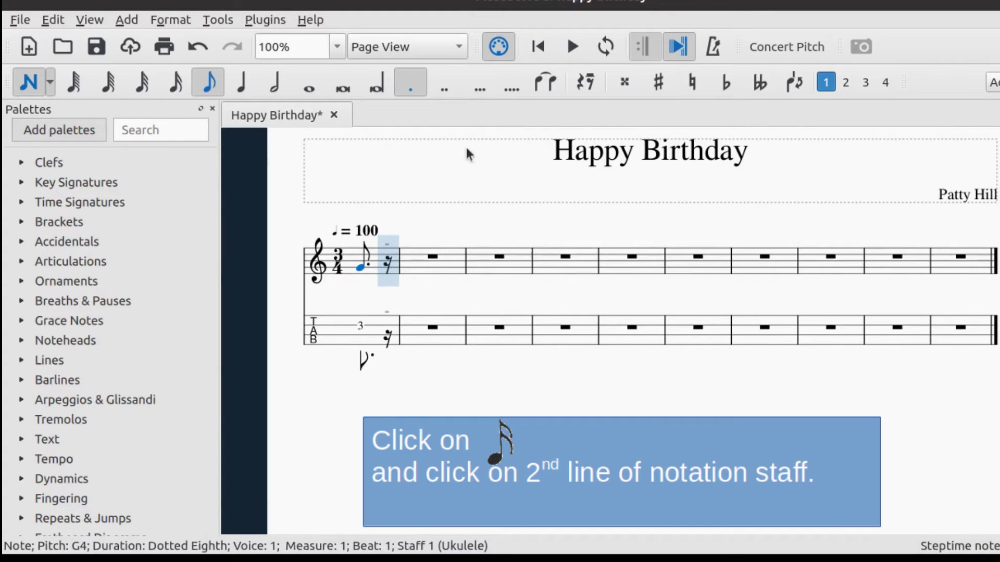
left_click(175, 85)
left_click(375, 265)
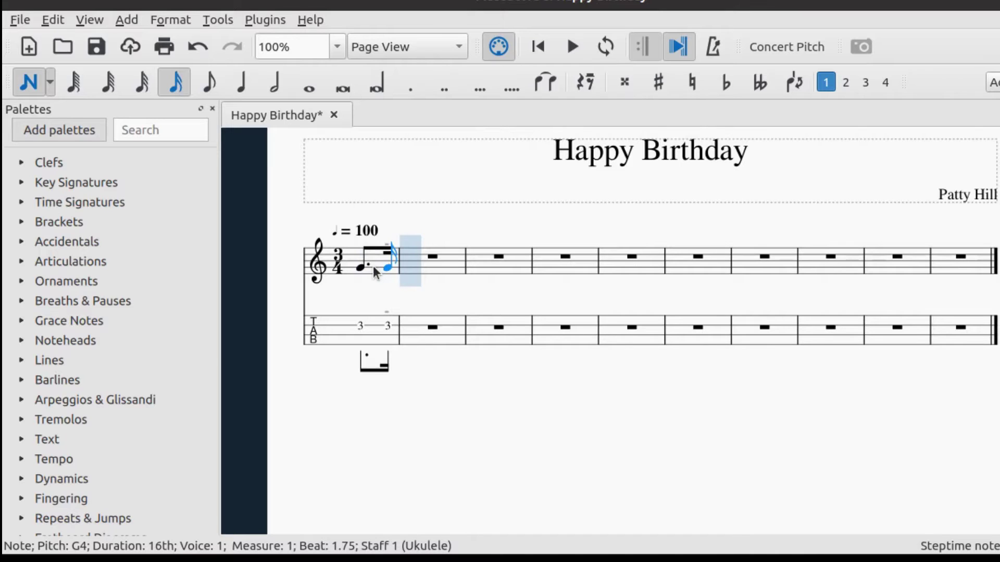
Fill measure 2 of the notation staff with a quarter-note chord of C4, E4, G4 and A4, followed by quarter notes G4 and C5
left_click(250, 81)
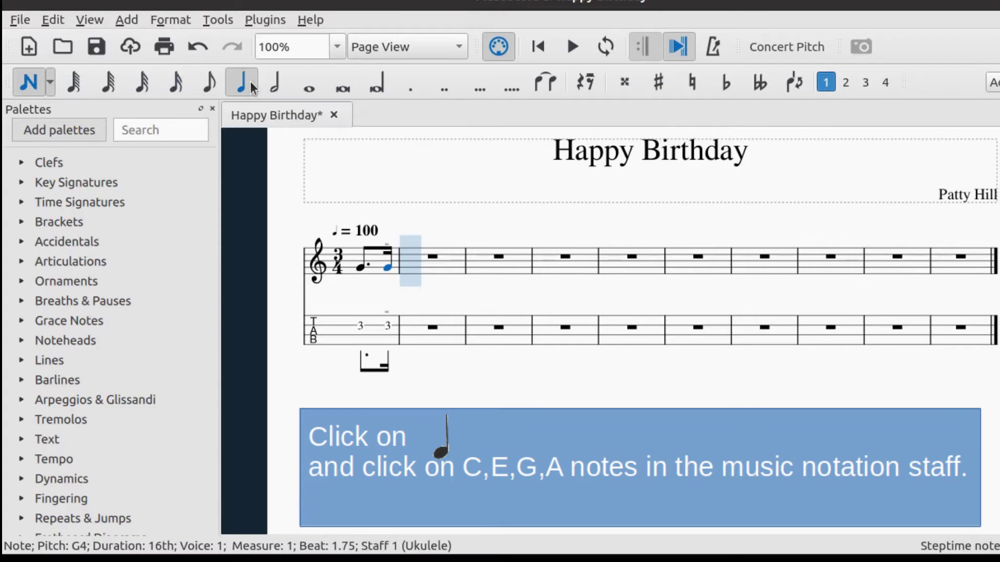
left_click(403, 281)
left_click(404, 273)
left_click(411, 267)
left_click(418, 265)
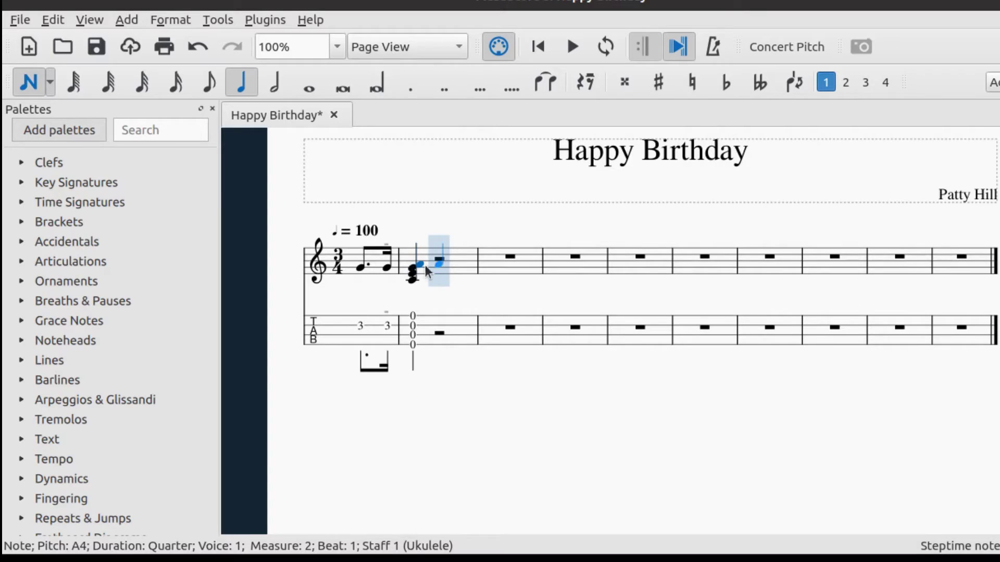
left_click(432, 269)
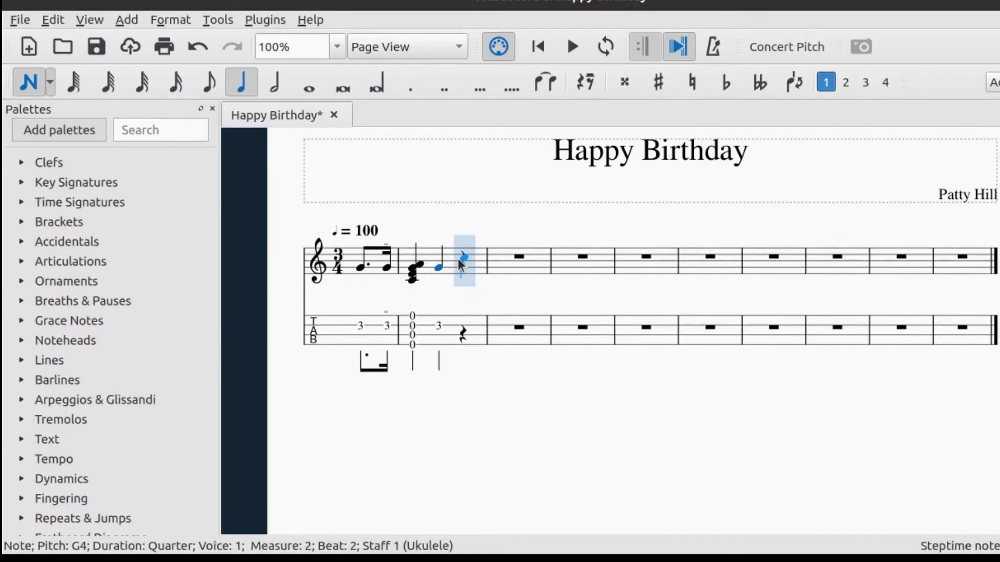
left_click(459, 259)
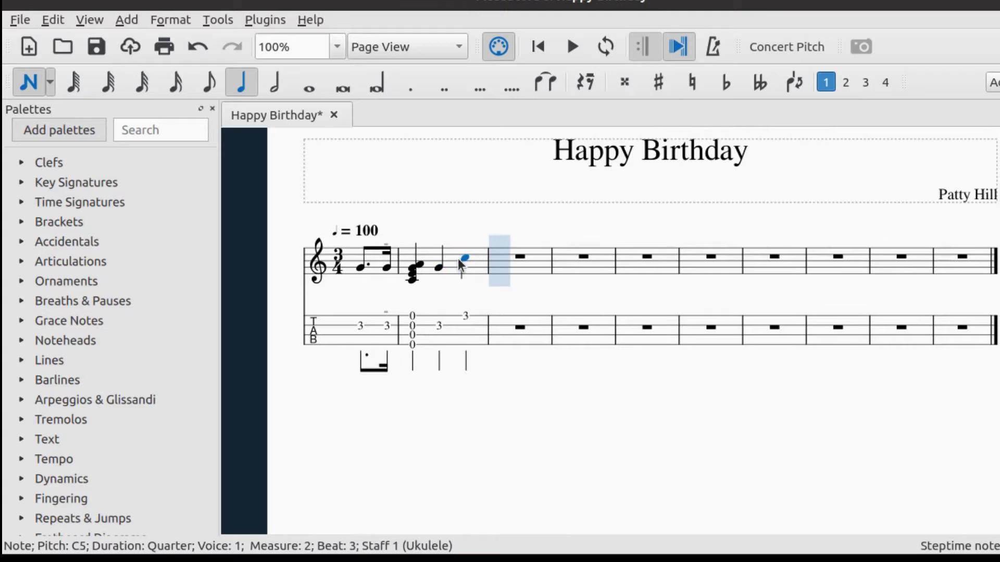
Enter a half-note chord of D4, G4 and B4 at the start of measure 3 on the notation staff and leave note input mode
left_click(284, 88)
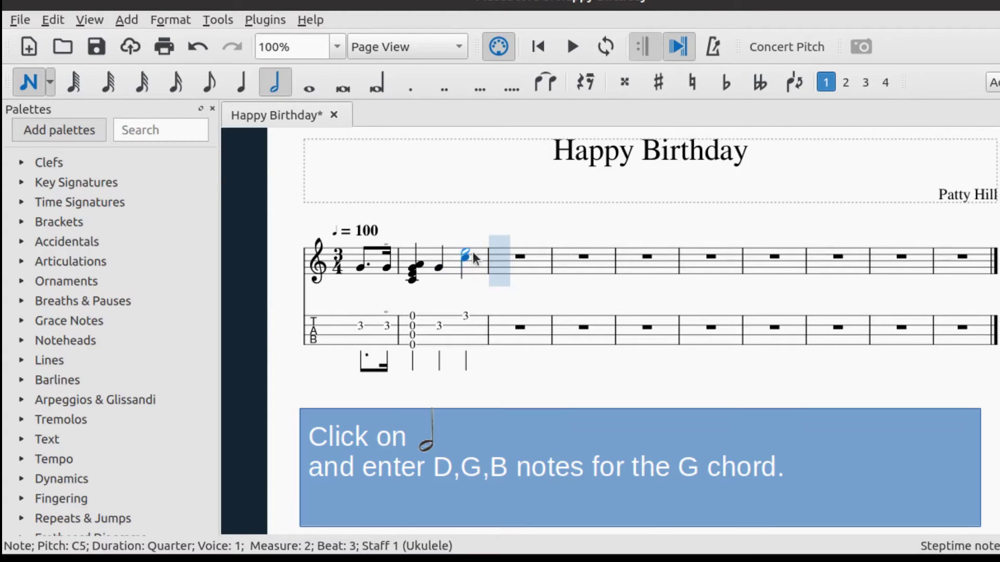
left_click(495, 277)
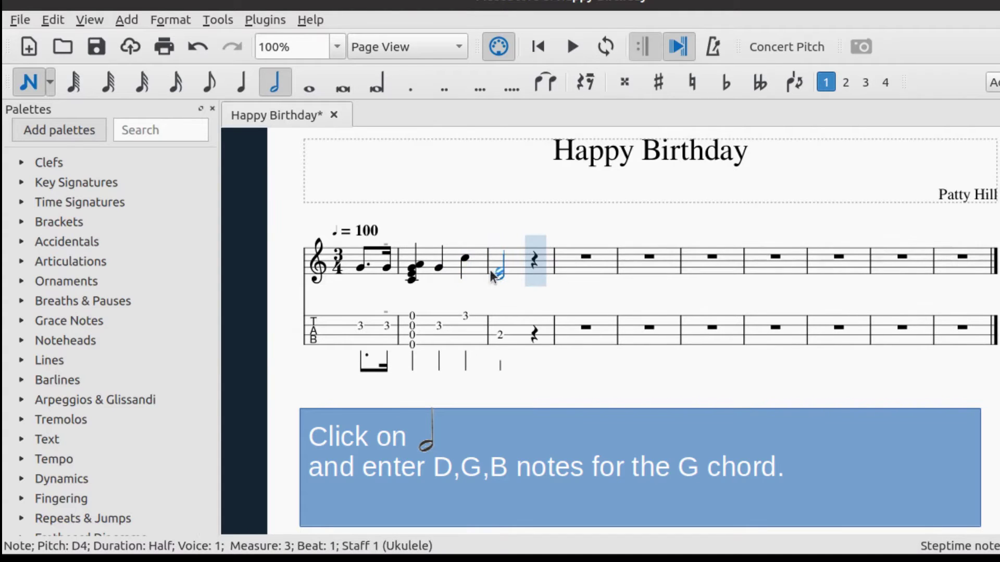
left_click(494, 268, "shift")
key("alt+3")
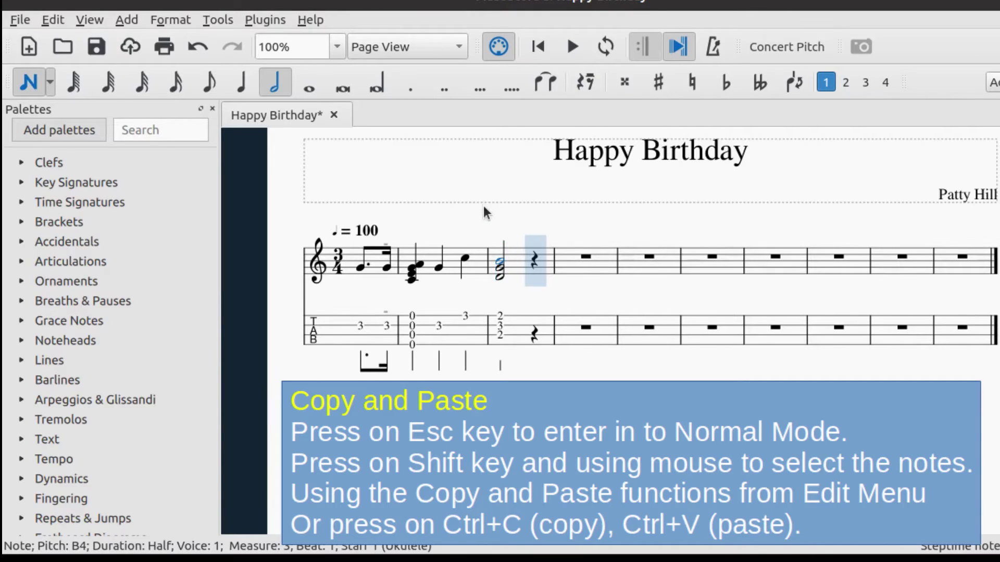
key("Escape")
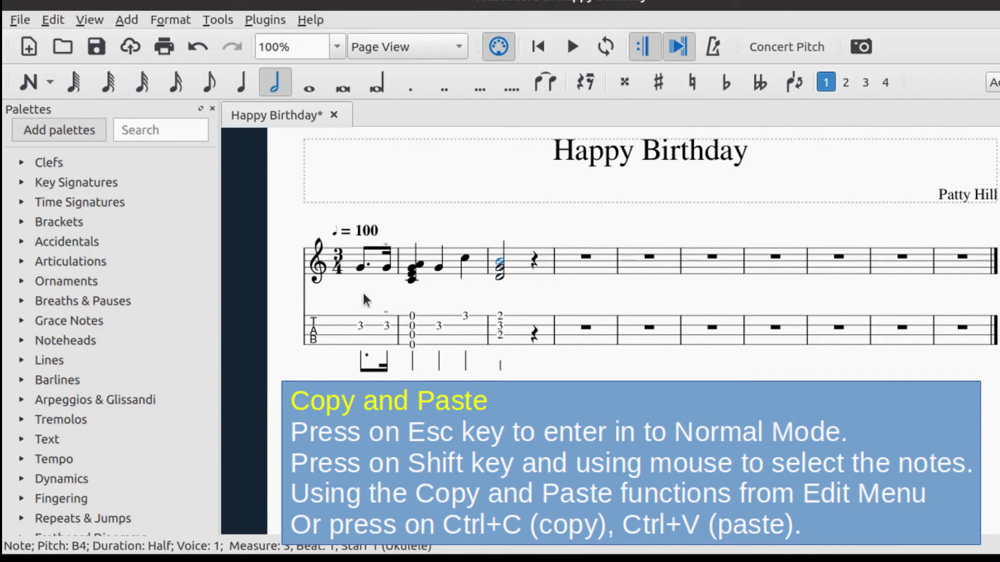
Copy the notation-staff notes from the pickup through measure 3's half-note chord and paste them at the quarter rest on beat 3 of measure 3
left_click_drag(346, 298, 514, 245)
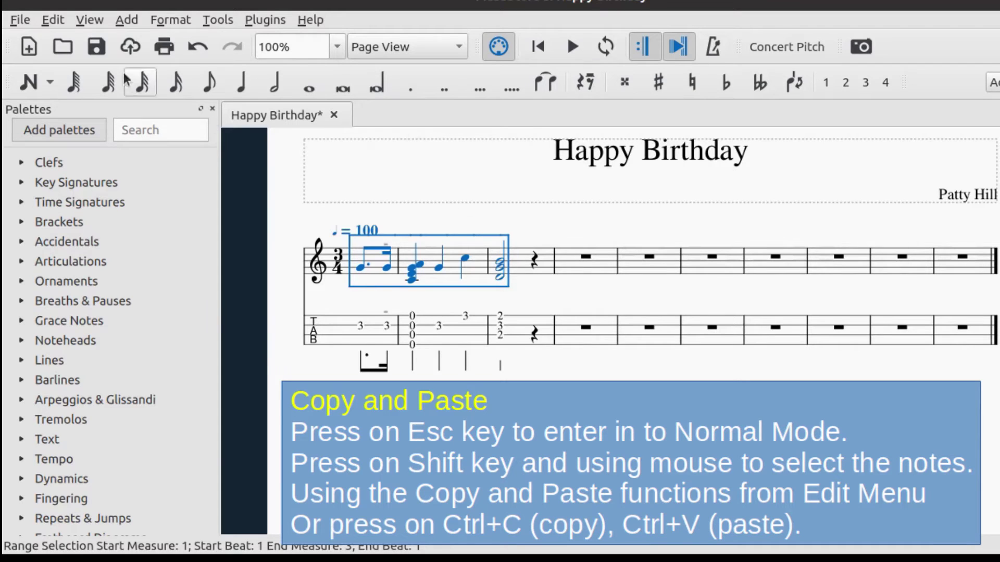
left_click(49, 18)
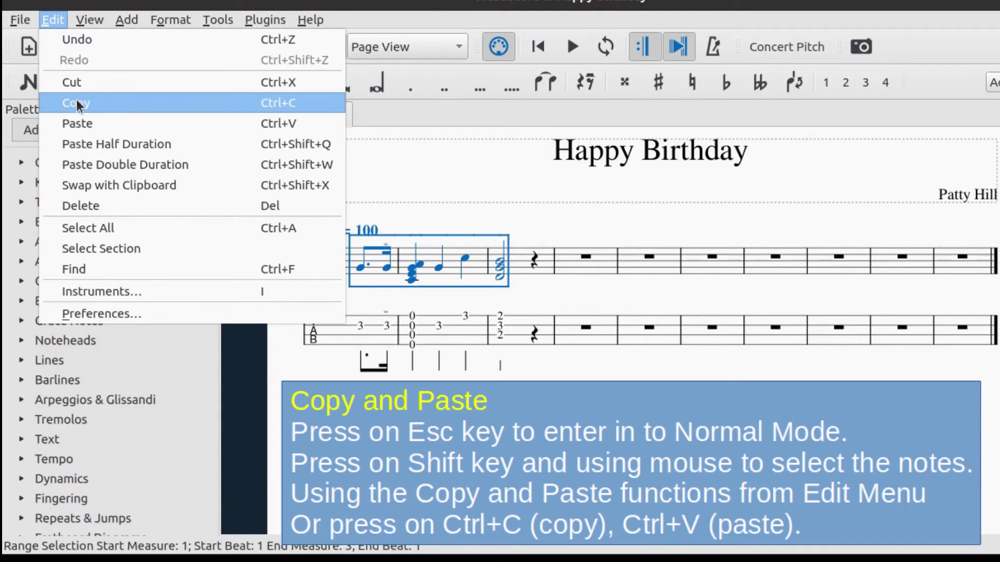
left_click(100, 105)
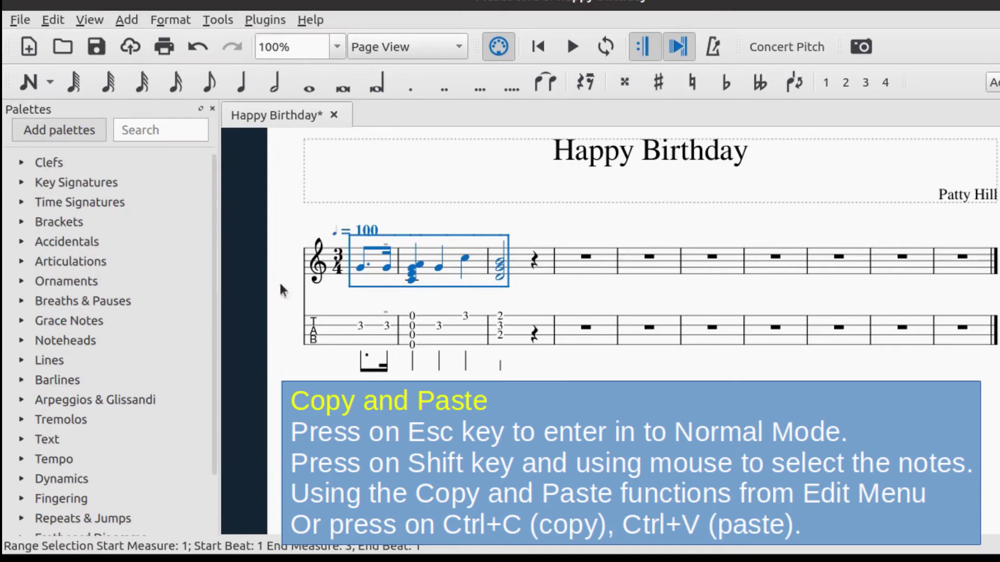
left_click(534, 253)
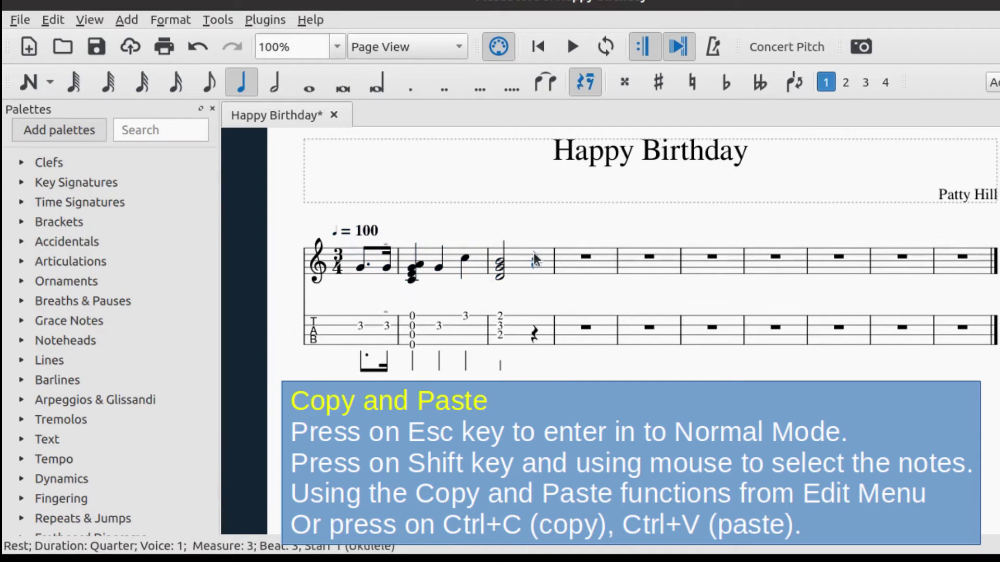
left_click(55, 20)
left_click(79, 116)
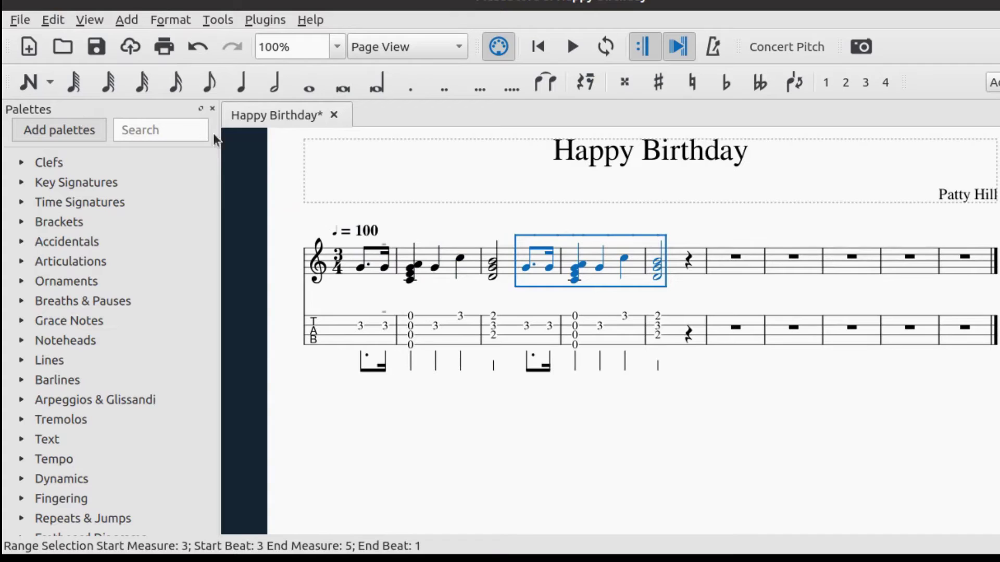
left_click(607, 298)
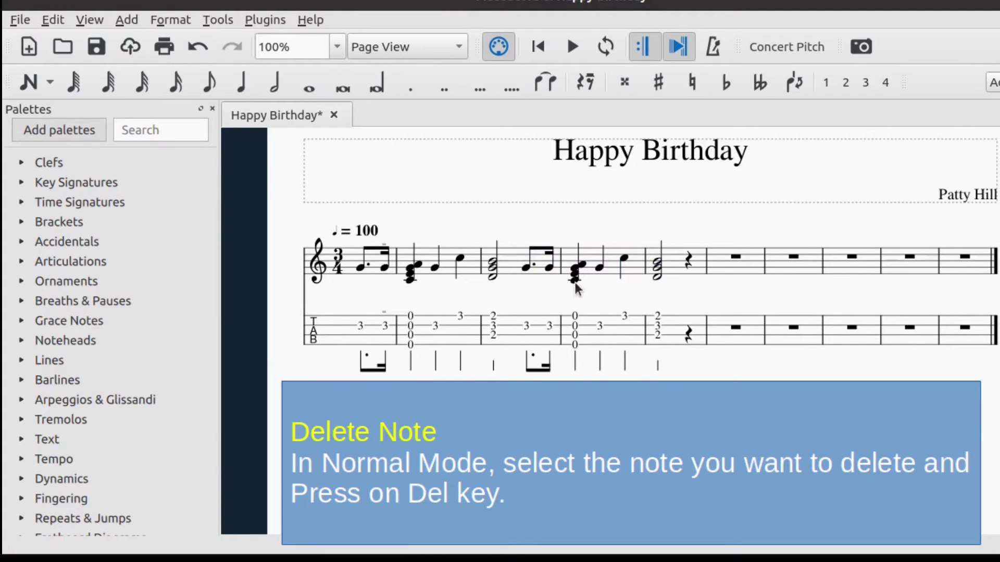
Delete the C4 from measure 4's first chord on the notation staff and lower its E4 to D4
left_click(574, 280)
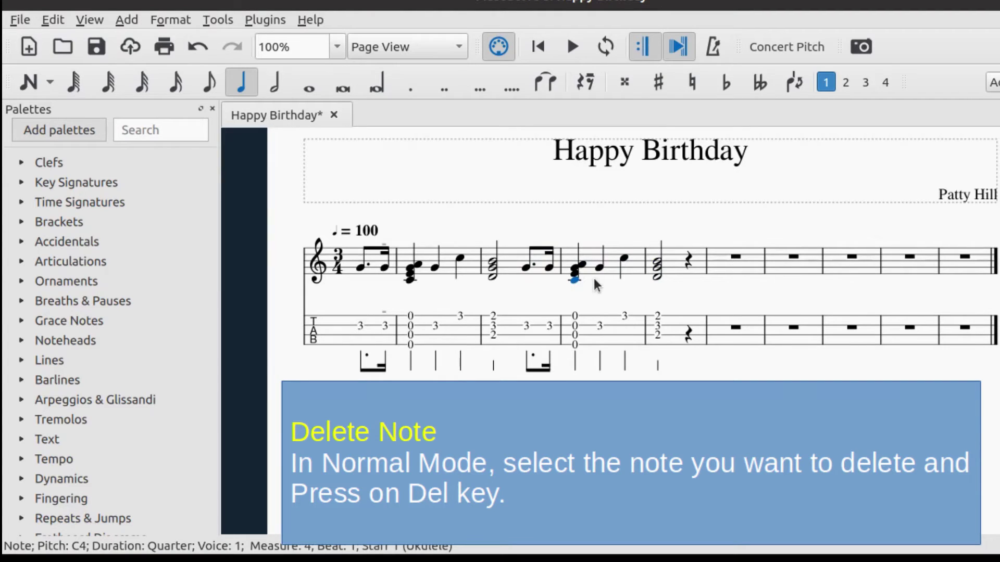
key("Delete")
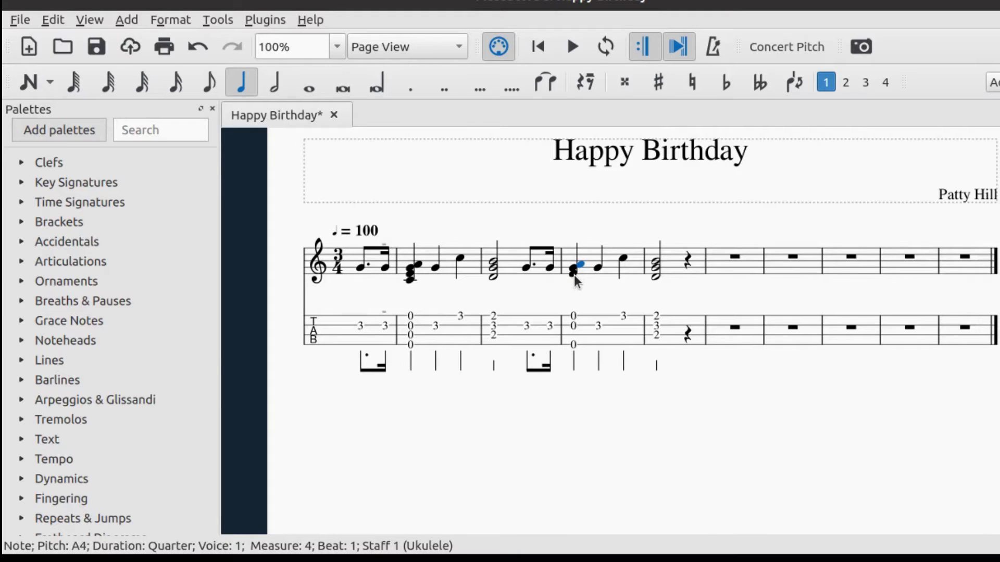
left_click(573, 273)
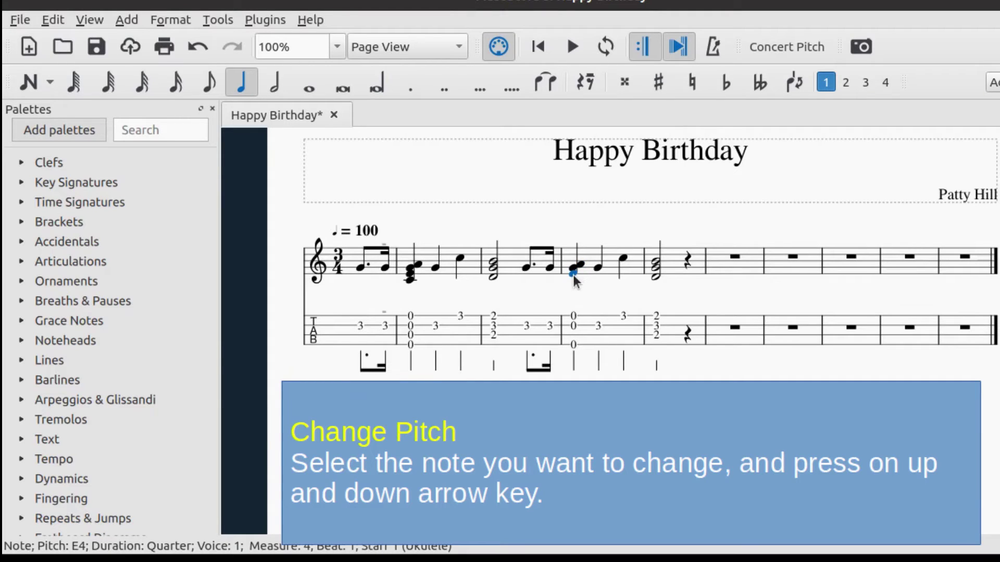
key("Down")
key("Down")
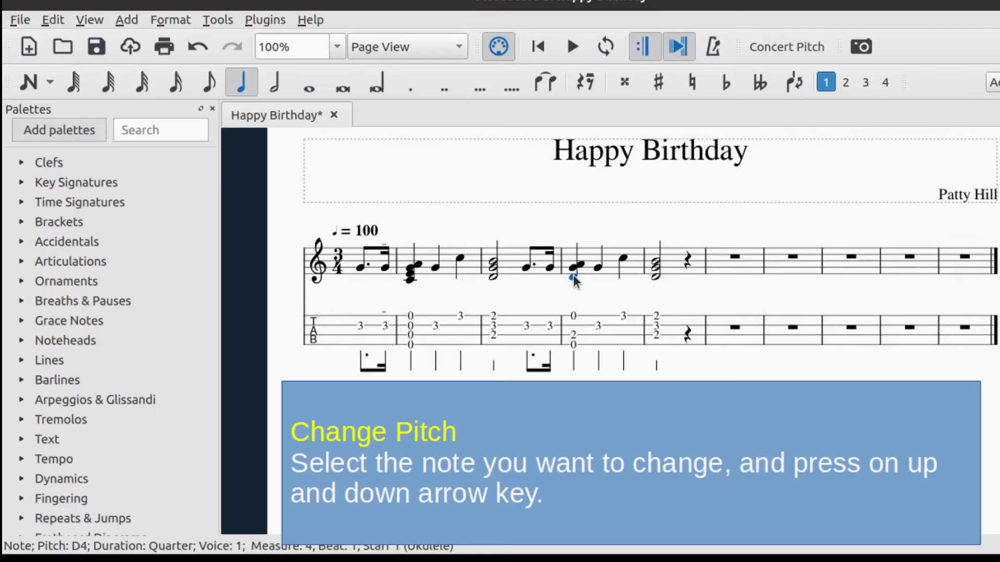
Raise the quarter note on beat 3 of measure 4 to D5
left_click(623, 259)
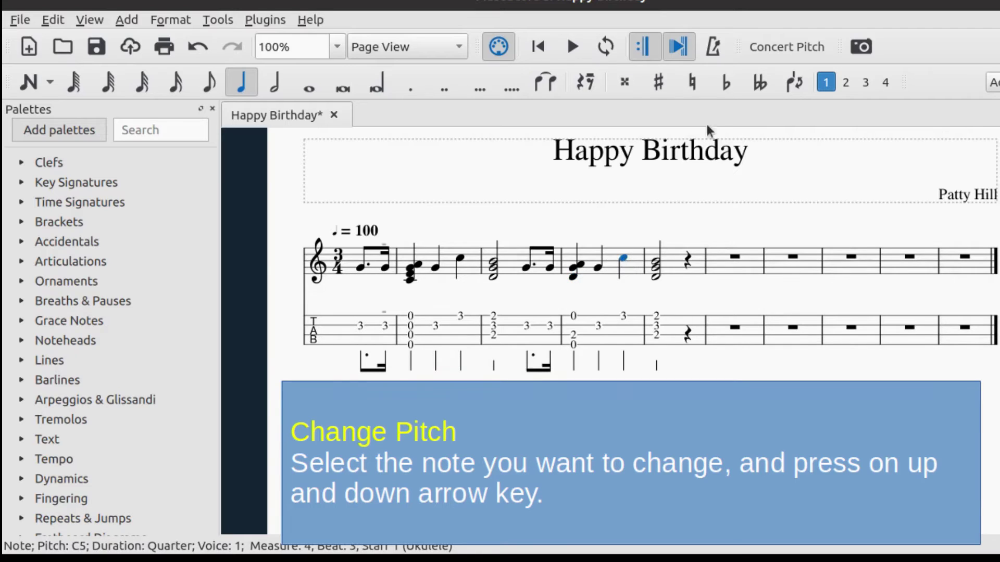
key("Up")
key("Up")
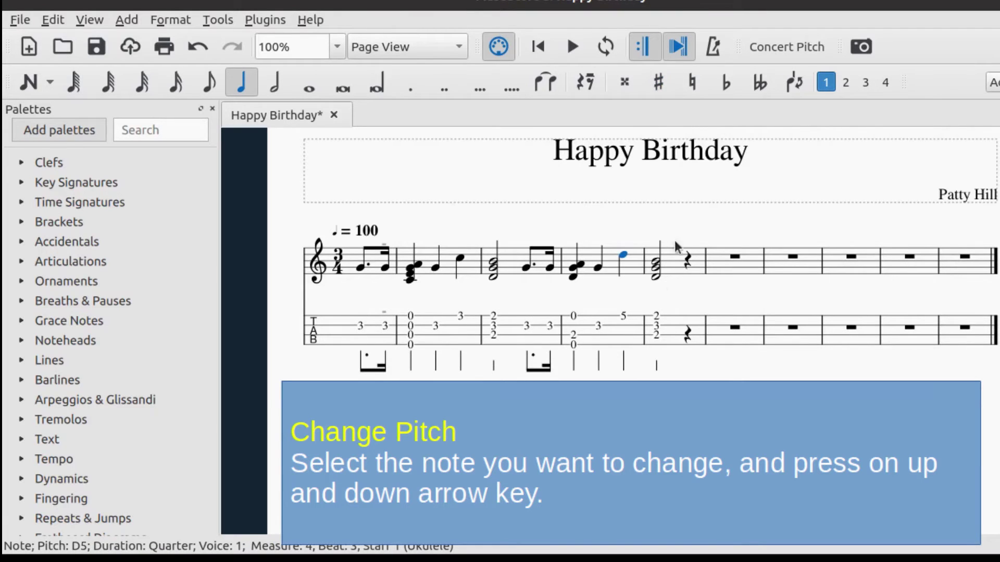
Change measure 5's half-note chord to C4, E4, G4 and C5 by repitching its lowest and highest notes and adding an E4
left_click(656, 277)
key("Down")
key("Down")
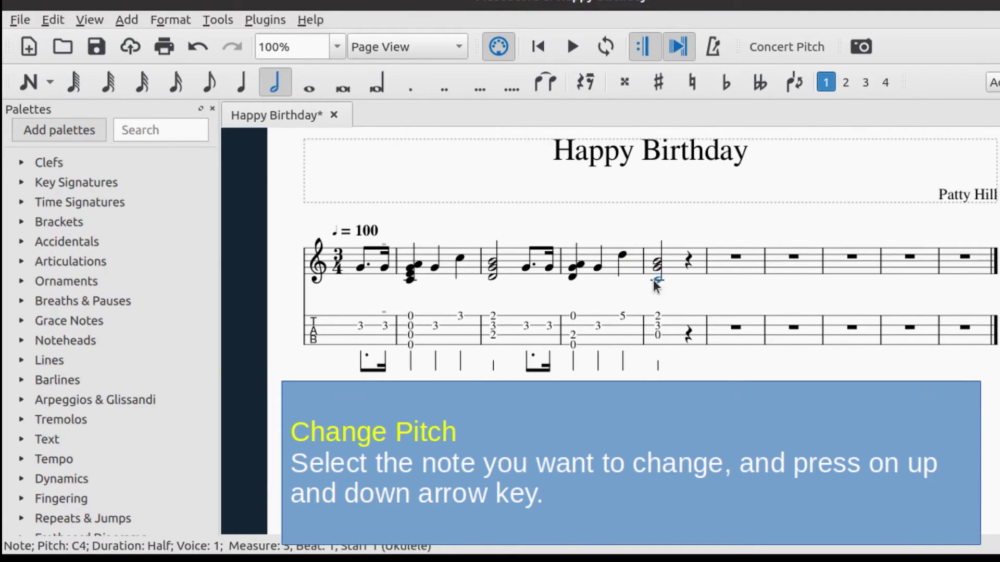
key("n")
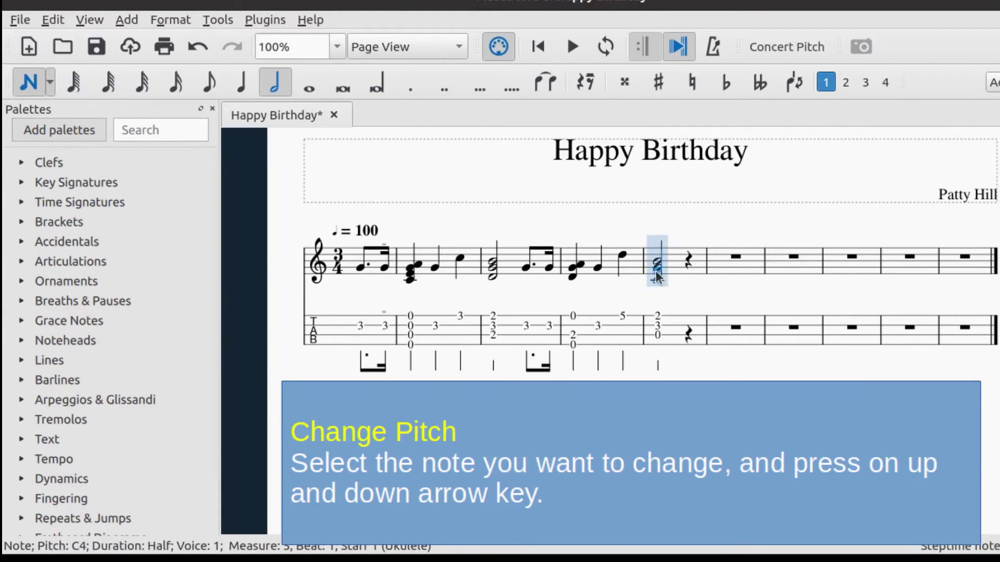
key("e")
key("Escape")
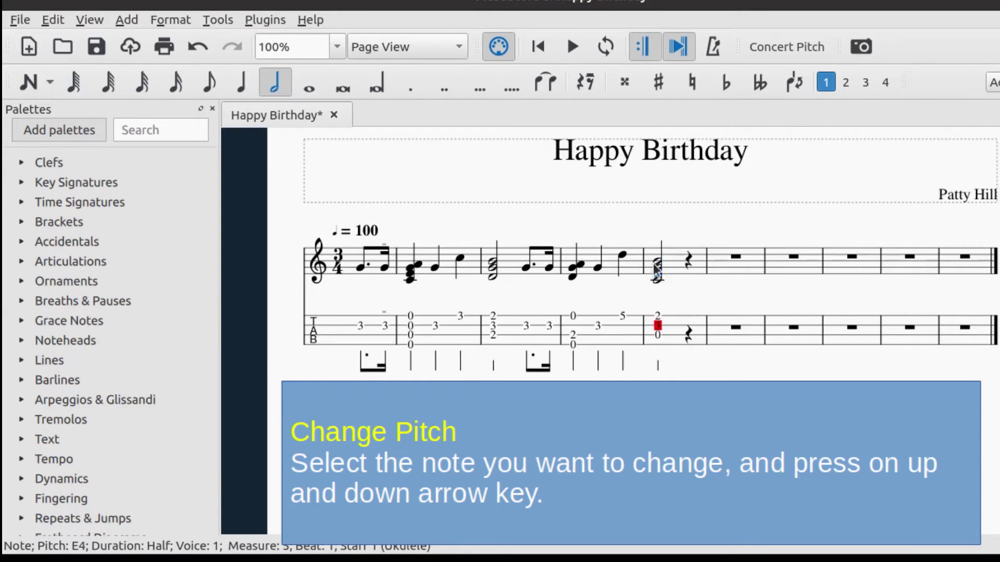
left_click(658, 260)
key("Up")
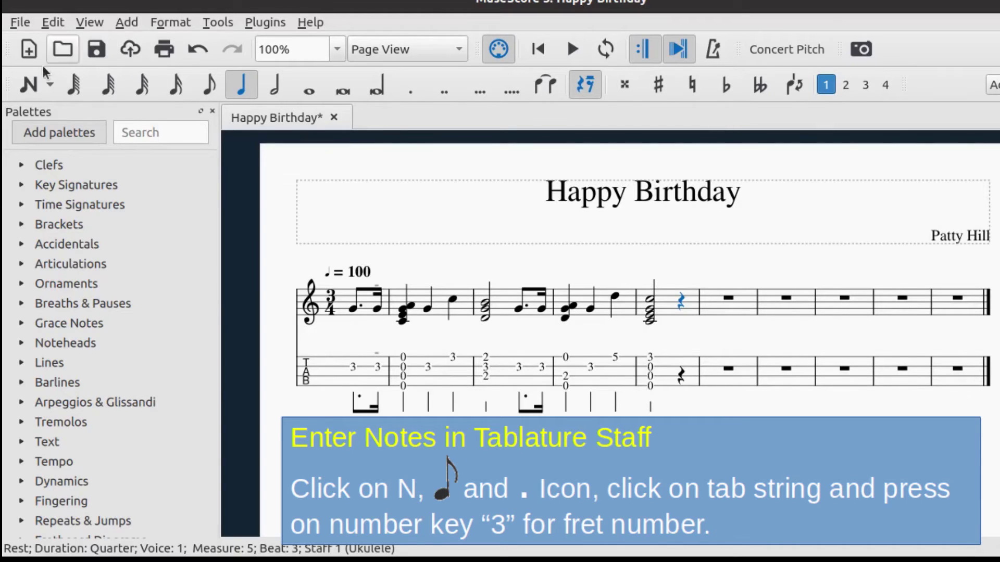
In note input mode, enter a dotted eighth and a 16th on beat 3 of measure 5 in the tablature, both at fret 3 of string 2
left_click(27, 85)
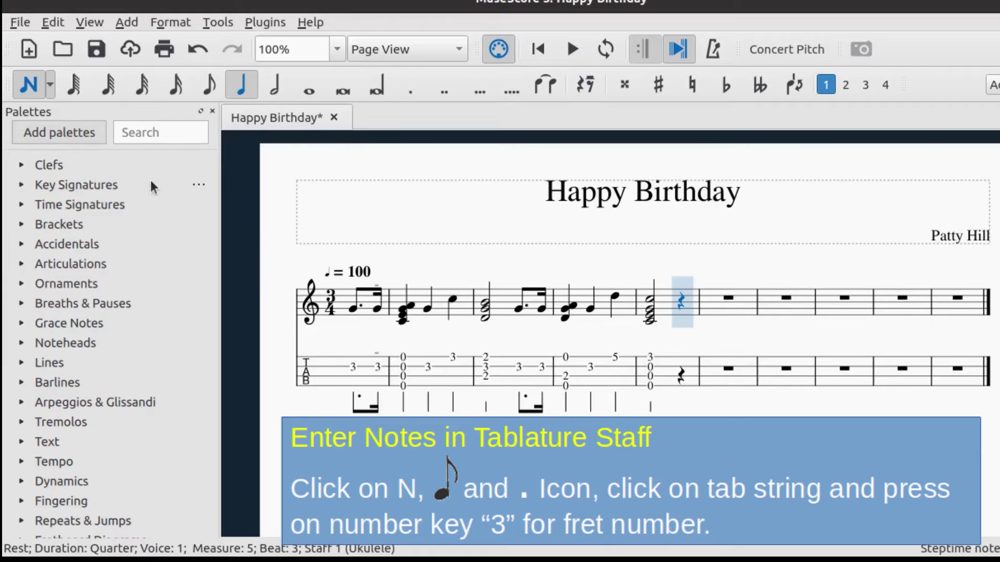
left_click(209, 86)
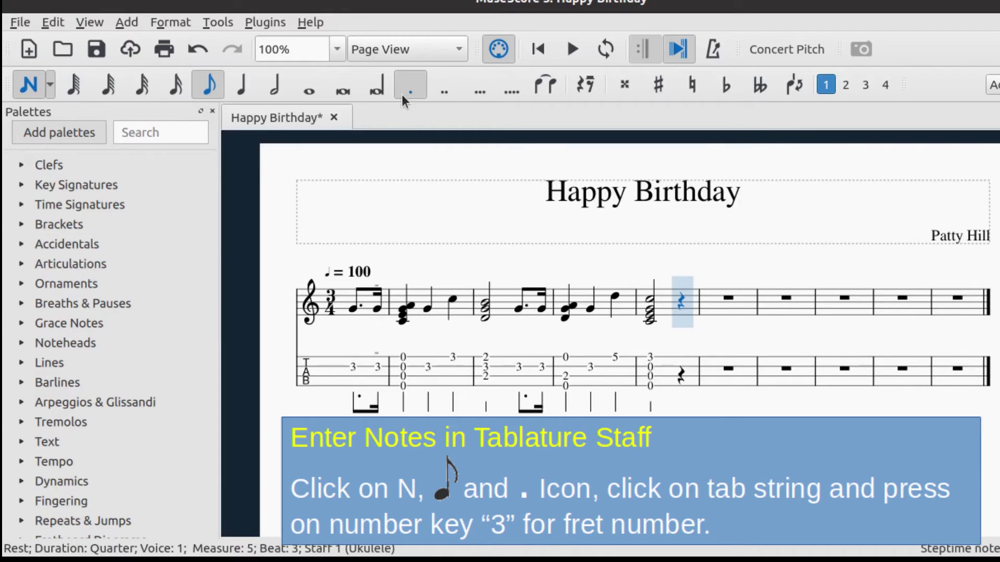
left_click(672, 367)
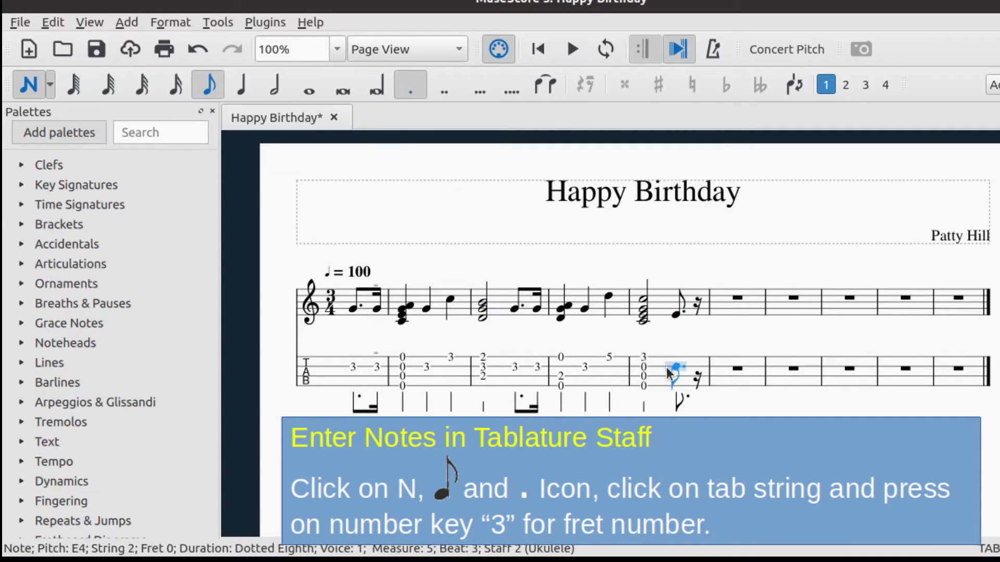
key("3")
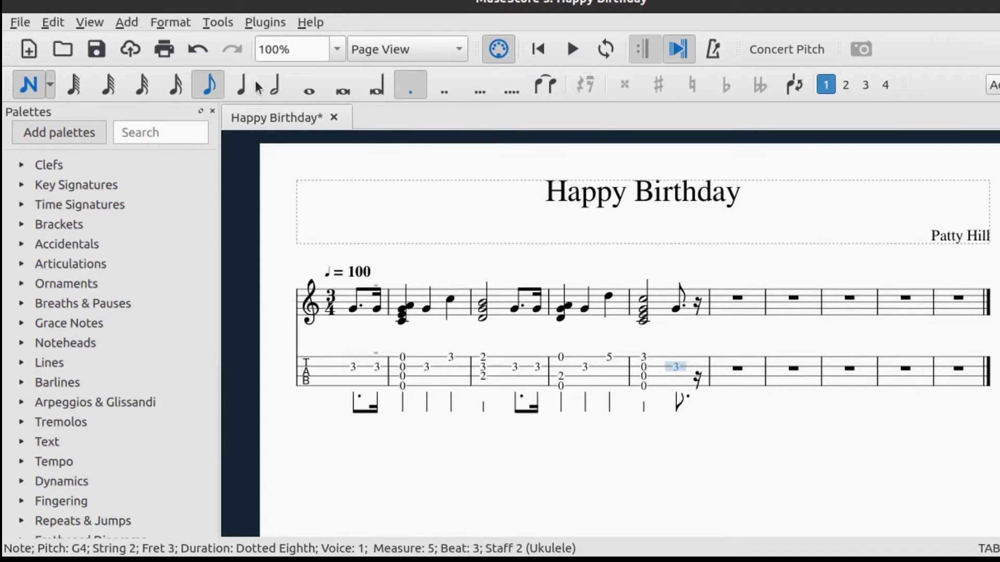
left_click(177, 86)
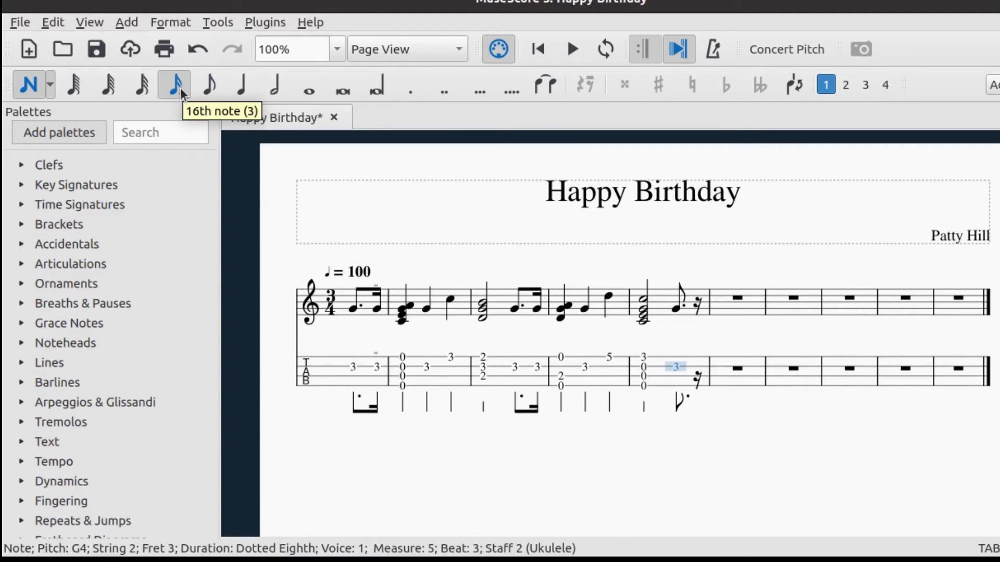
key("Right")
key("3")
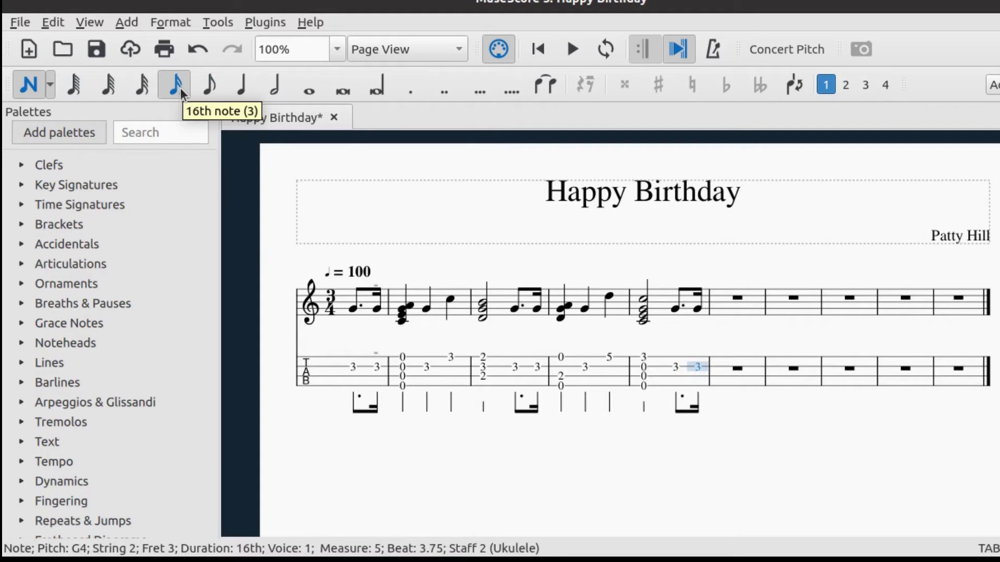
Enter a quarter-note chord on beat 1 of measure 6 in the tablature, with strings 4, 3 and 2 open and string 1 at fret 10
key("Right")
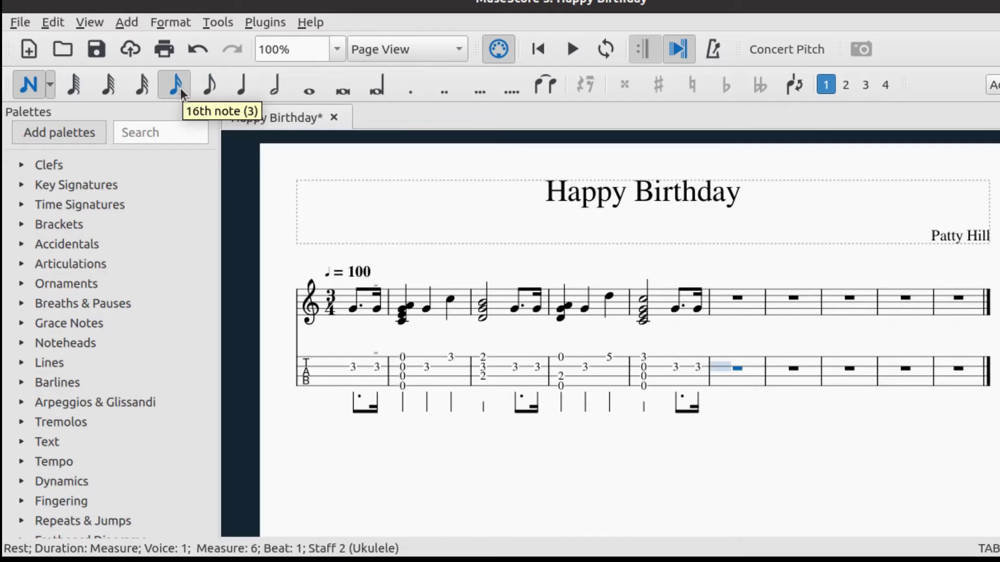
left_click(239, 84)
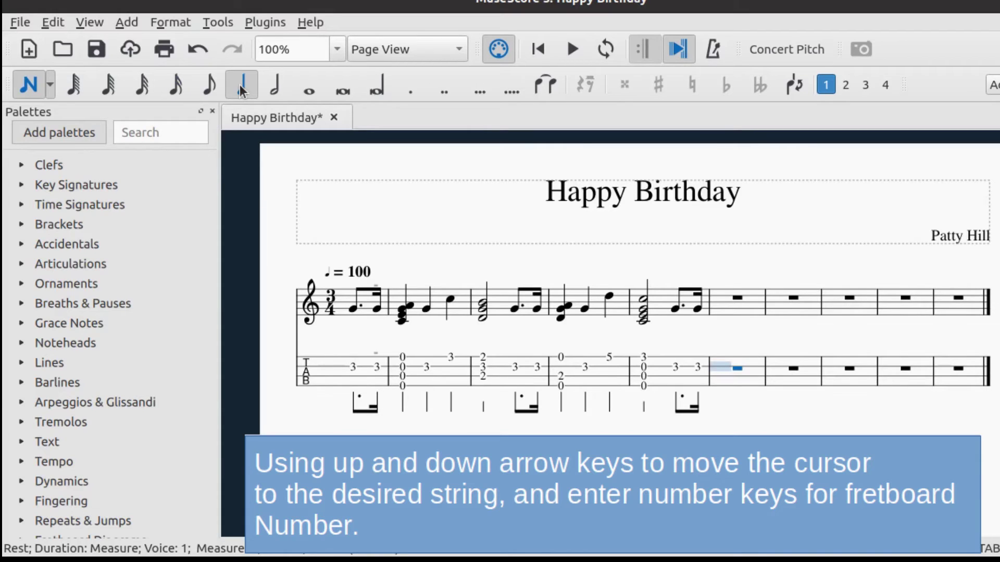
key("Down")
key("Down")
key("0")
key("Up")
key("0")
key("Up")
key("0")
key("Up")
key("1")
key("0")
Complete measure 6 of the tablature with quarter notes at frets 7 and 3 on string 1
key("Right")
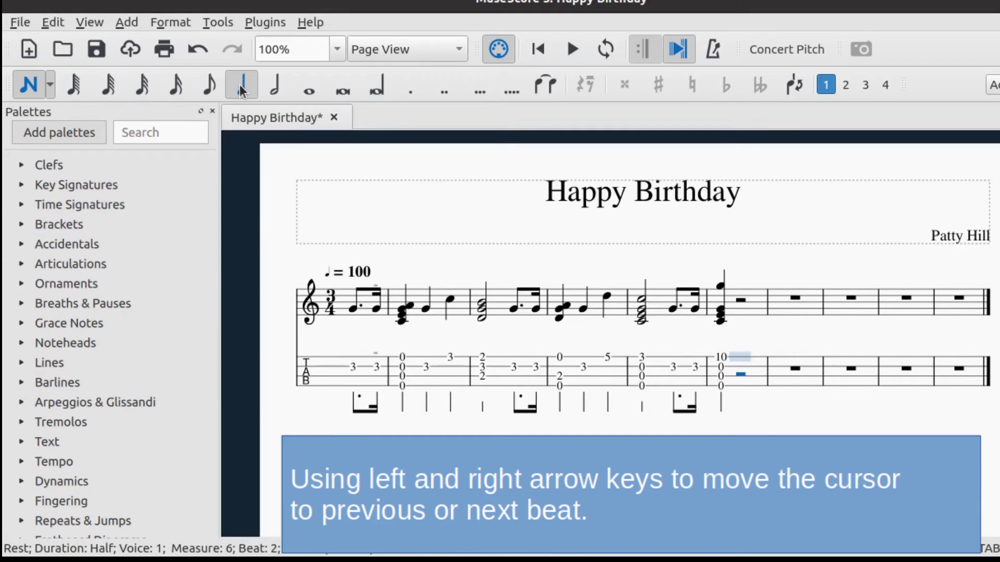
key("7")
key("Right")
key("3")
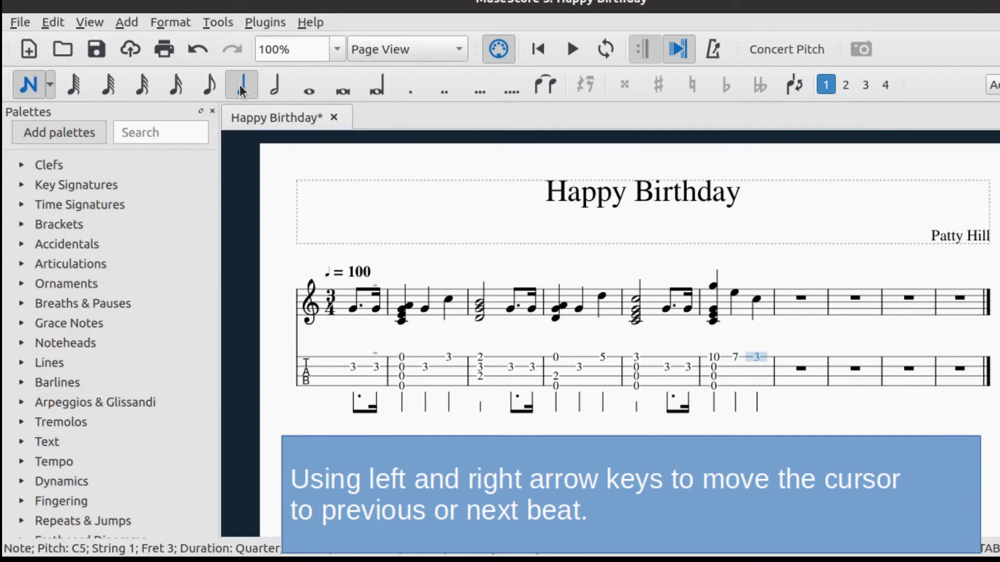
In measure 7's tablature, enter a quarter-note chord with frets 2, 0, 1, 2 on strings 4 to 1, followed by an open string 1 quarter note
key("Right")
key("Down")
key("Down")
key("Down")
key("2")
key("Up")
key("0")
key("Up")
key("1")
key("Up")
key("2")
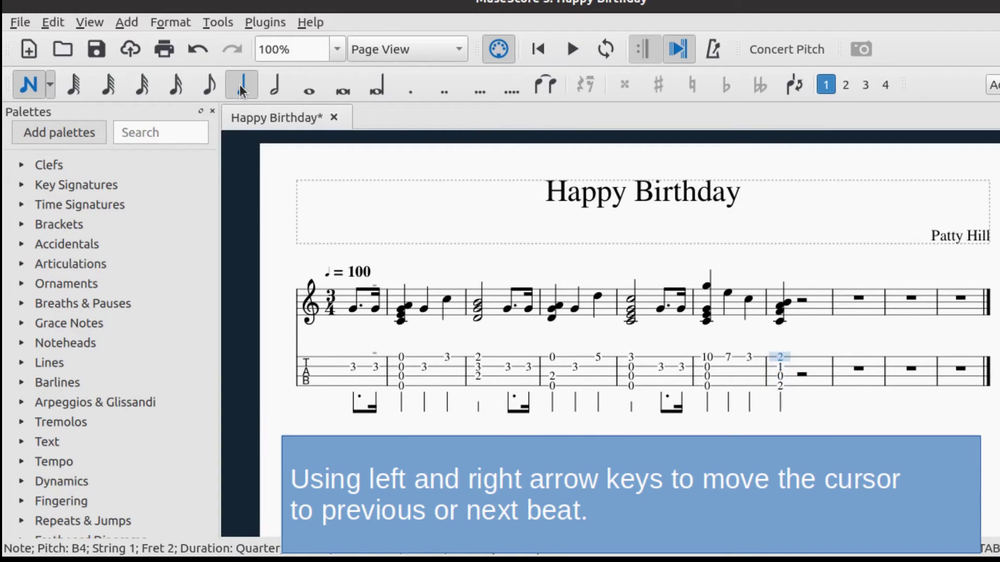
key("Right")
key("0")
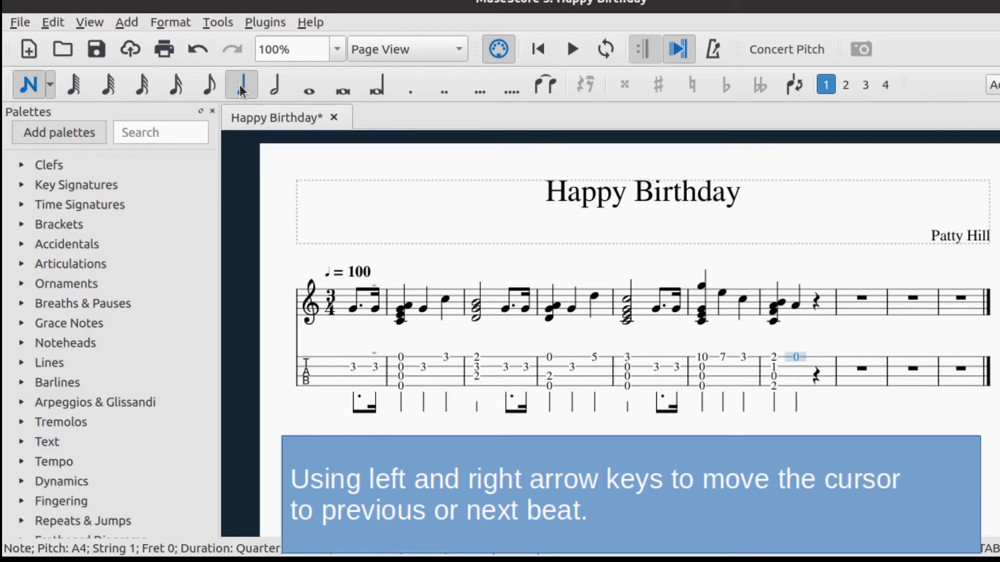
key("Right")
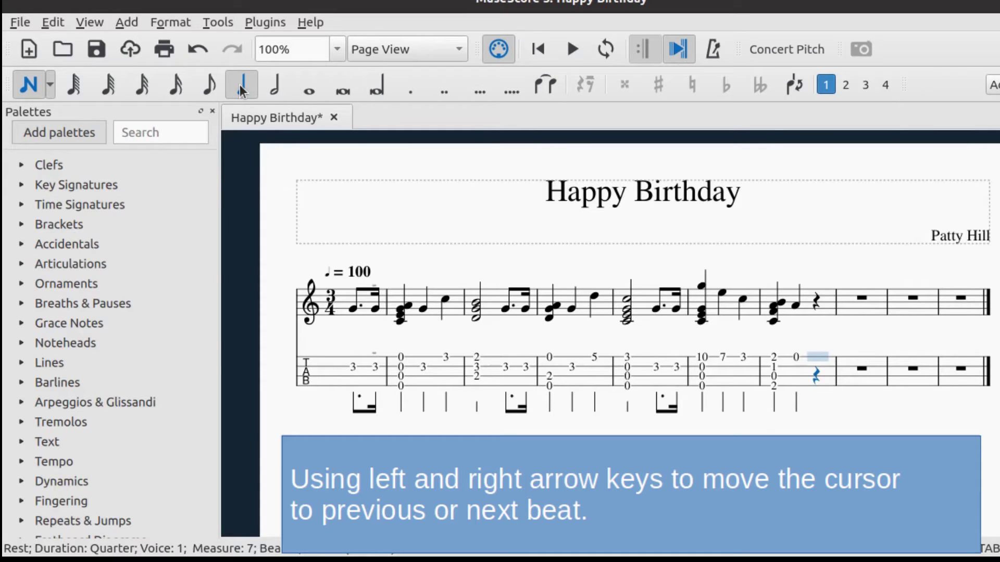
key("Escape")
Copy the pickup measure's two tablature notes and paste them at the quarter rest on beat 3 of measure 7
left_click_drag(338, 435, 382, 352)
key("ctrl+c")
left_click(813, 372)
key("ctrl+v")
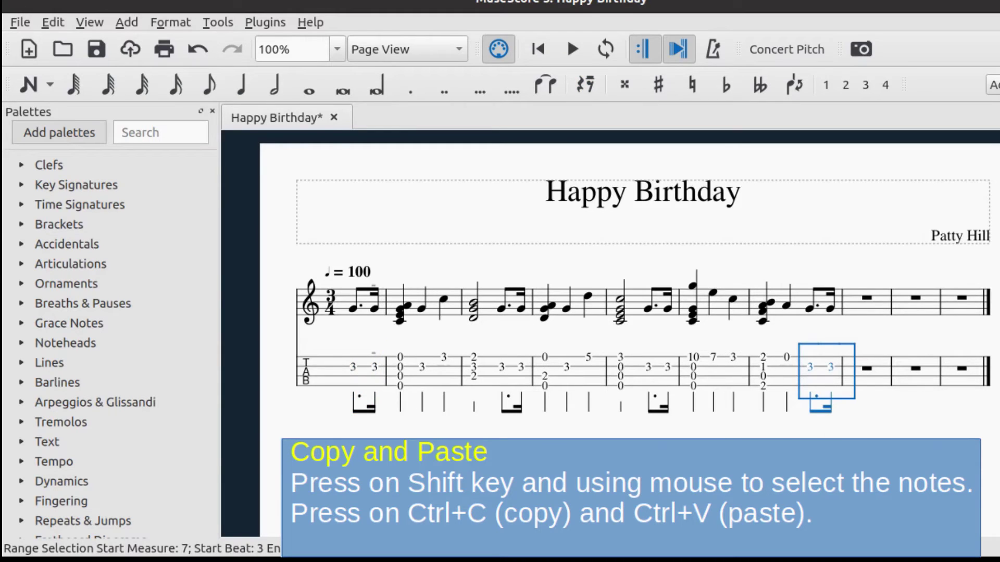
key("Right")
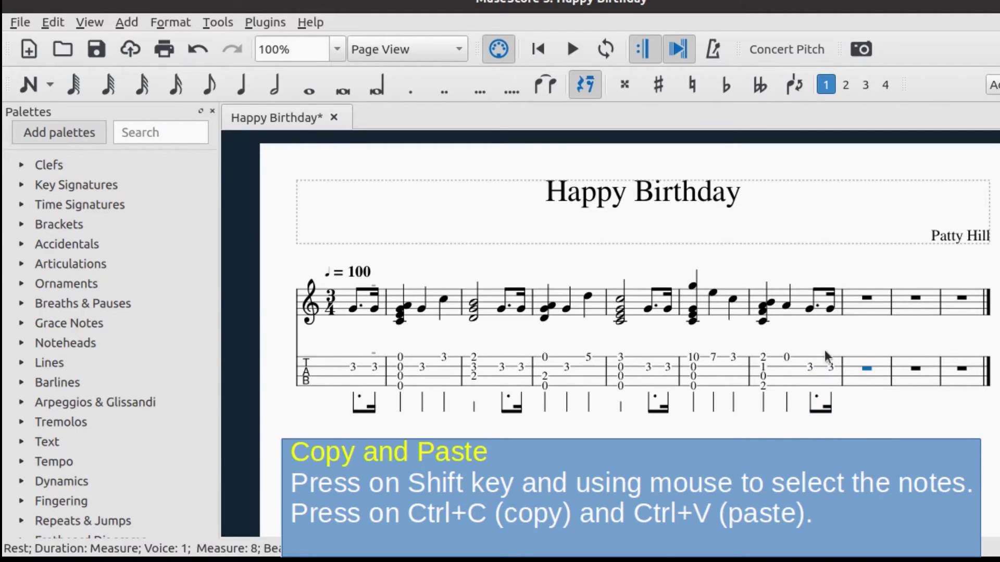
In measure 8's tablature, enter a quarter-note chord with frets 0, 0, 0, 7 on strings 4 to 1, followed by a string 1 fret 3 quarter note
key("5")
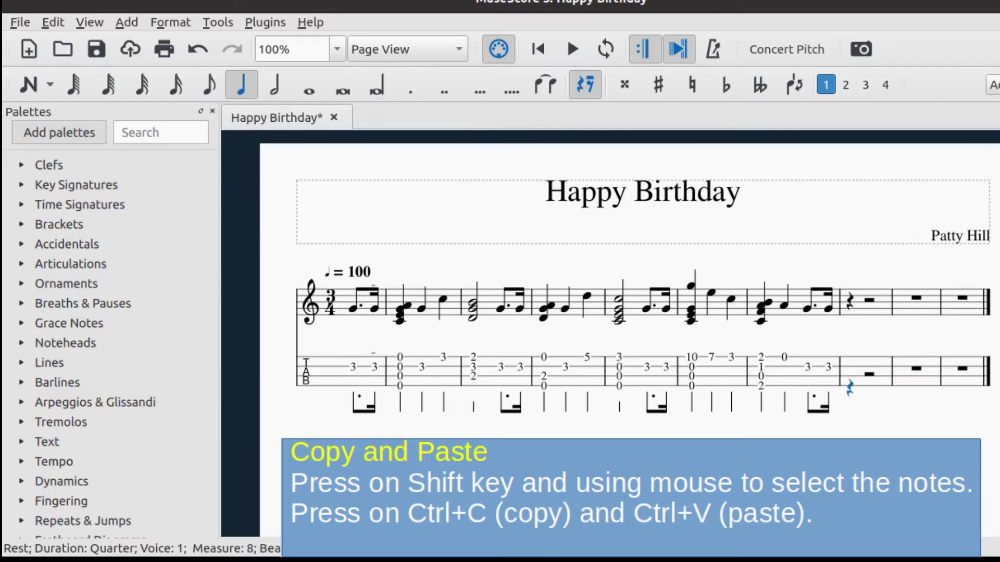
key("n")
key("Down")
key("Down")
key("0")
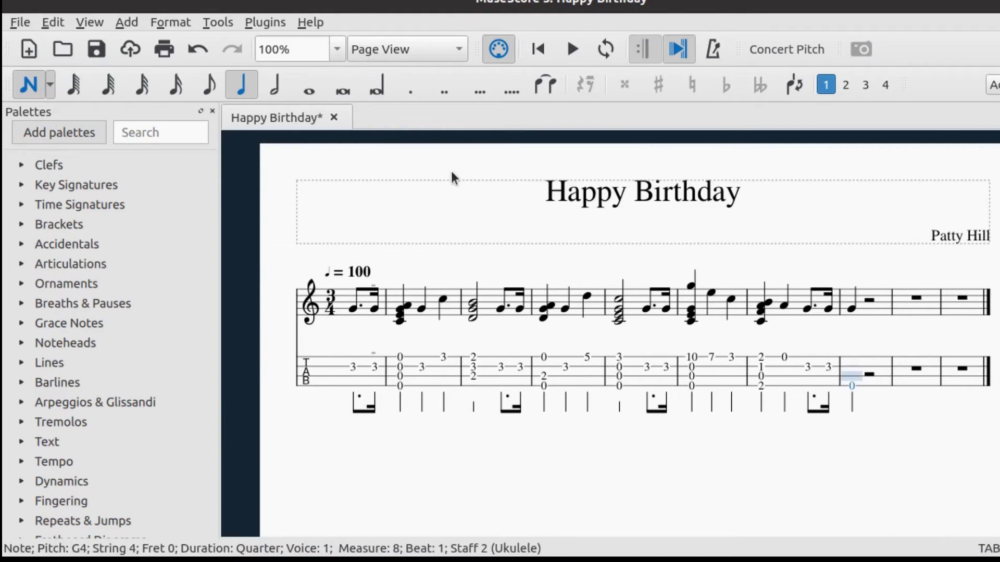
key("Up")
key("0")
key("0")
key("Up")
key("7")
key("Right")
key("3")
key("Right")
Enter a quarter-note chord on beat 3 of measure 8 in the tablature, with frets 0, 2, 1, 5 on strings 4 to 1
key("Down")
key("Down")
key("Down")
key("0")
key("Up")
key("2")
key("Up")
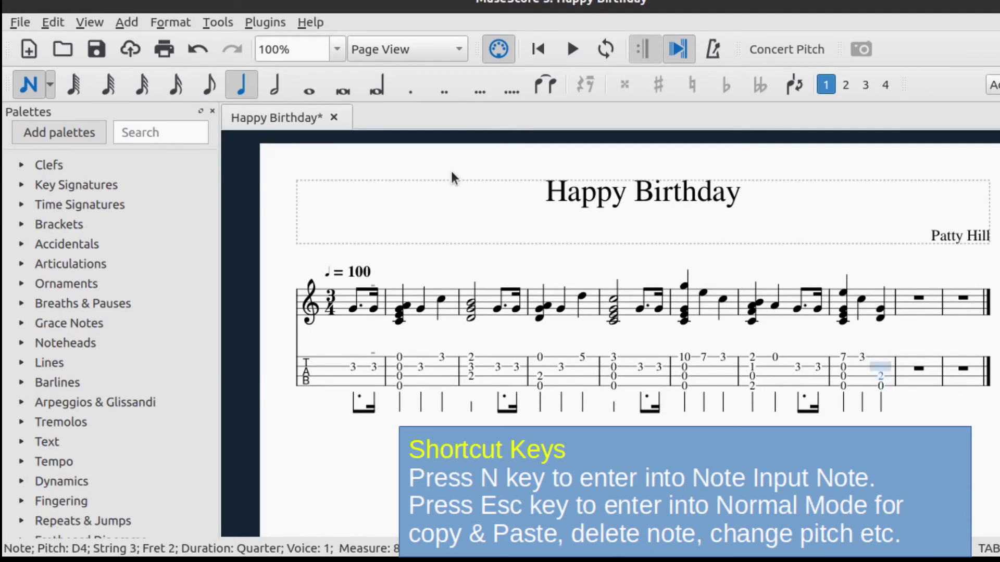
key("1")
key("Up")
key("5")
key("Right")
Enter a half-note chord on beat 1 of measure 9 in the tablature, with strings 4, 3 and 2 open and string 1 at fret 3
left_click(283, 90)
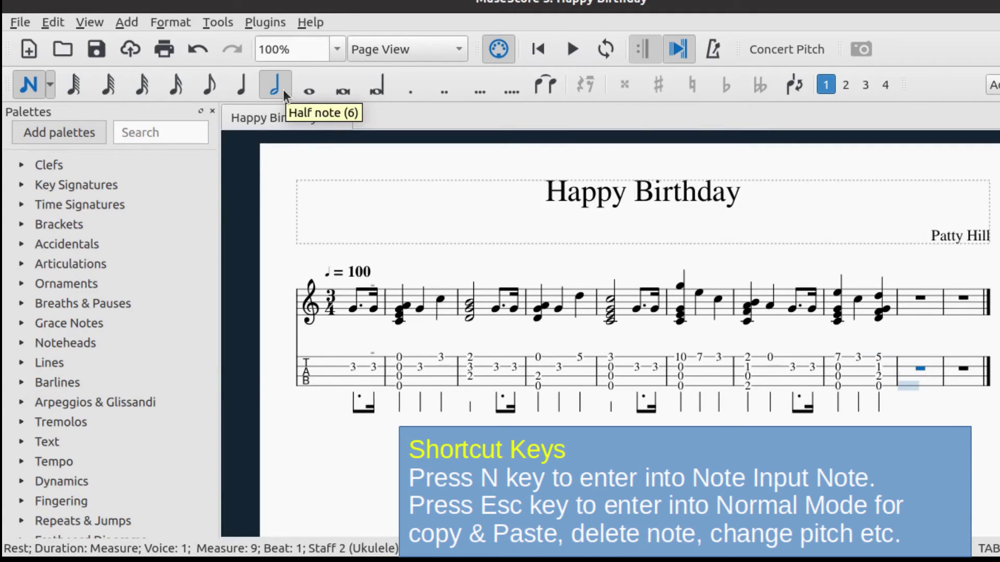
type("0")
key("Up")
type("0")
key("Up")
type("0")
key("Up")
type("3")
key("Right")
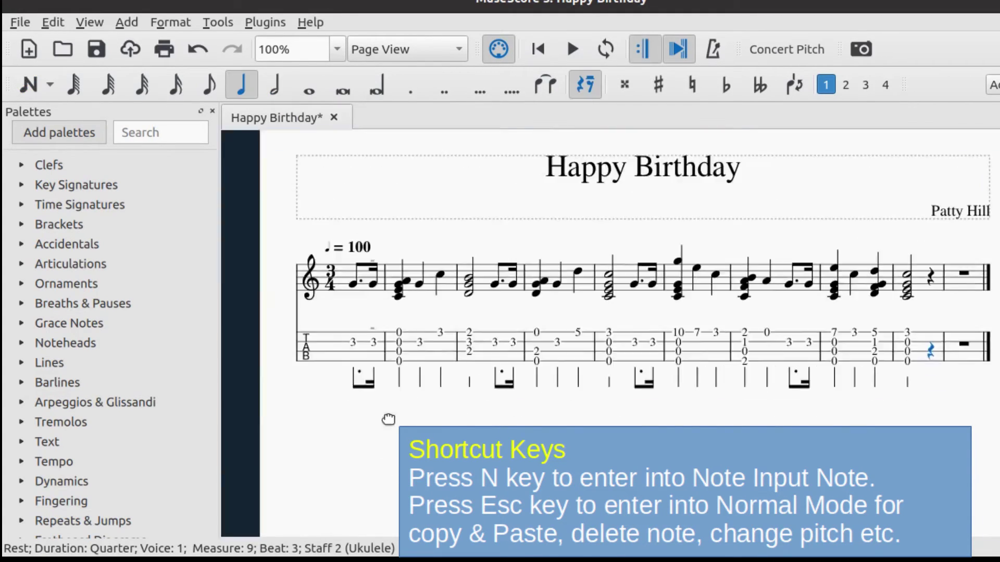
Copy the pickup measure's two tablature notes and paste them at the quarter rest on beat 3 of measure 9
left_click_drag(389, 419, 381, 446)
left_click(354, 378)
key("ctrl+c")
left_click(922, 378)
key("ctrl+v")
key("Escape")
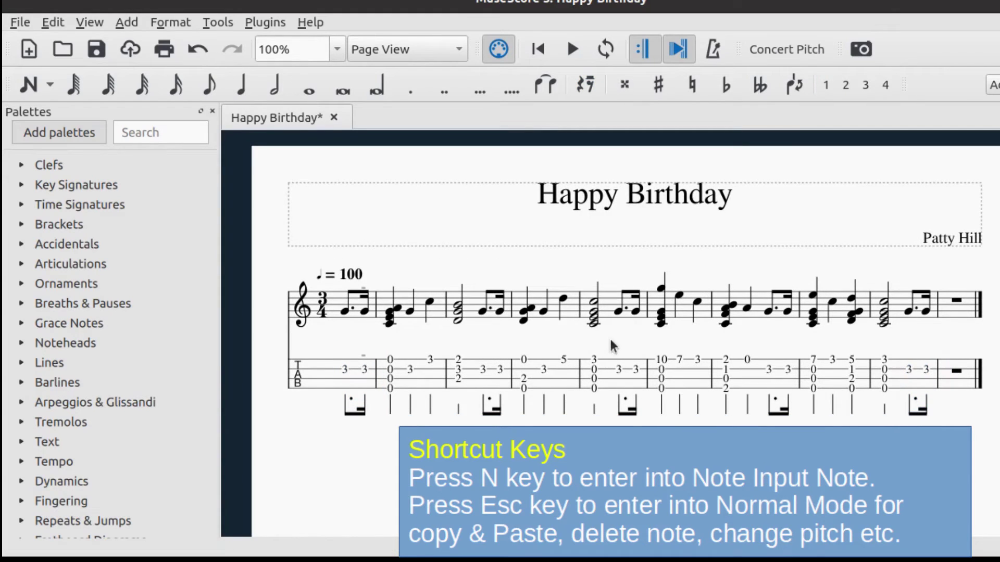
Copy the half-note chord from measure 5 of the tablature and paste it at the start of measure 10
left_click(593, 375)
key("ctrl+c")
left_click(957, 370)
key("ctrl+v")
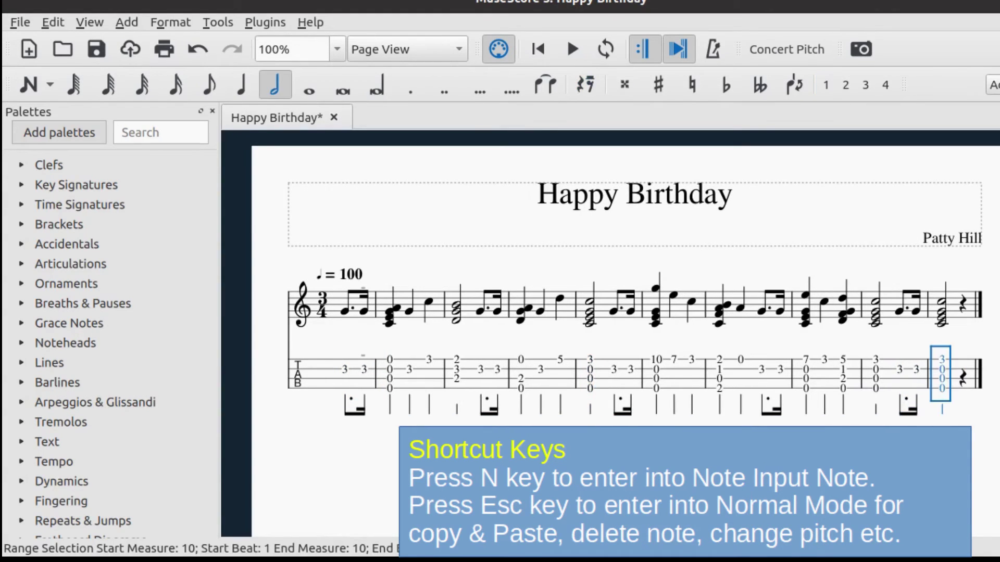
key("Escape")
Raise the two beat 3 notes of measure 7 on the notation staff from G4 to F5
left_click(759, 312)
key("Up")
key("Up")
key("Up")
key("Up")
key("Up")
key("Up")
key("Up")
key("Up")
key("Up")
key("Up")
key("f")
key("ctrl+Up")
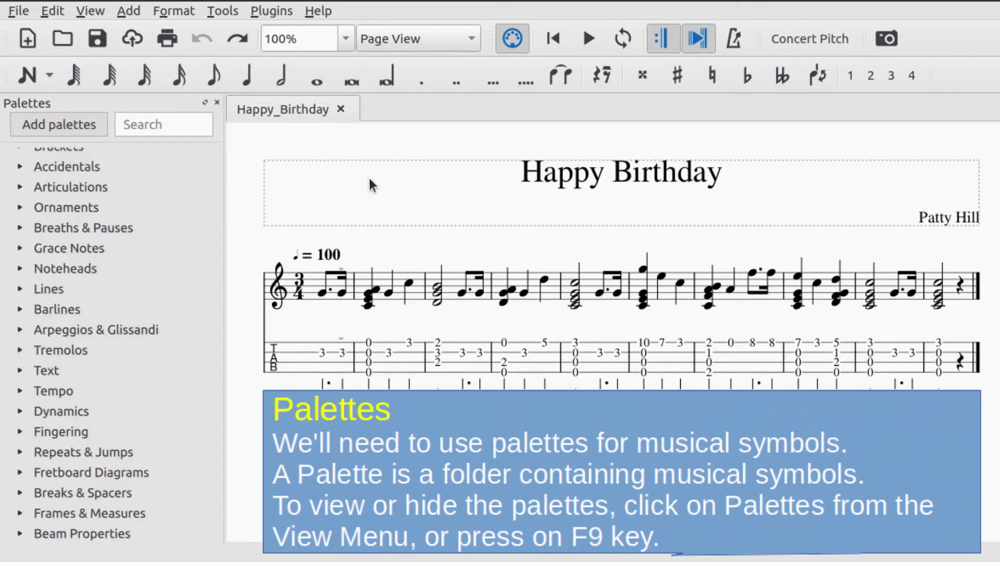
Hide the palettes and display them again
left_click(89, 13)
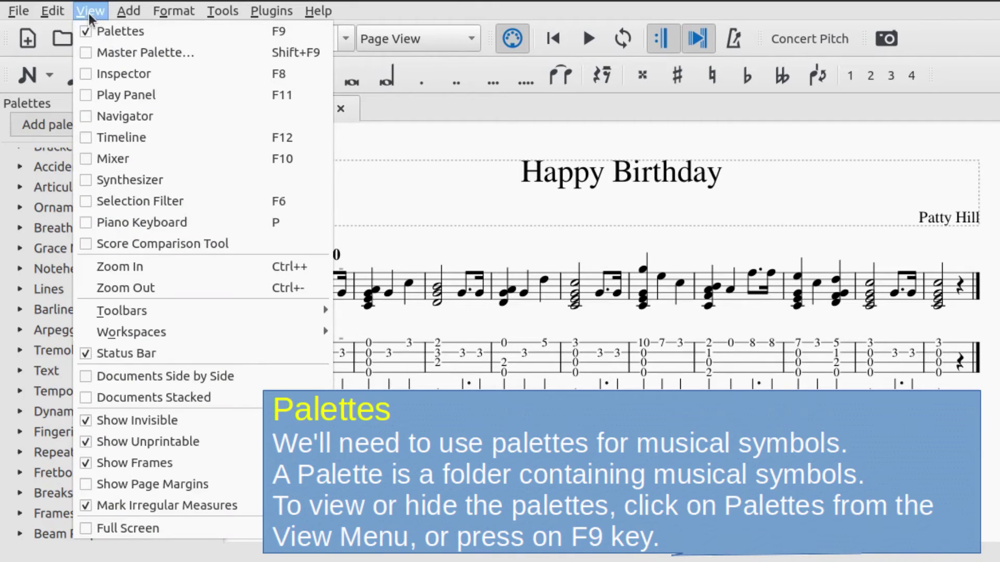
left_click(117, 29)
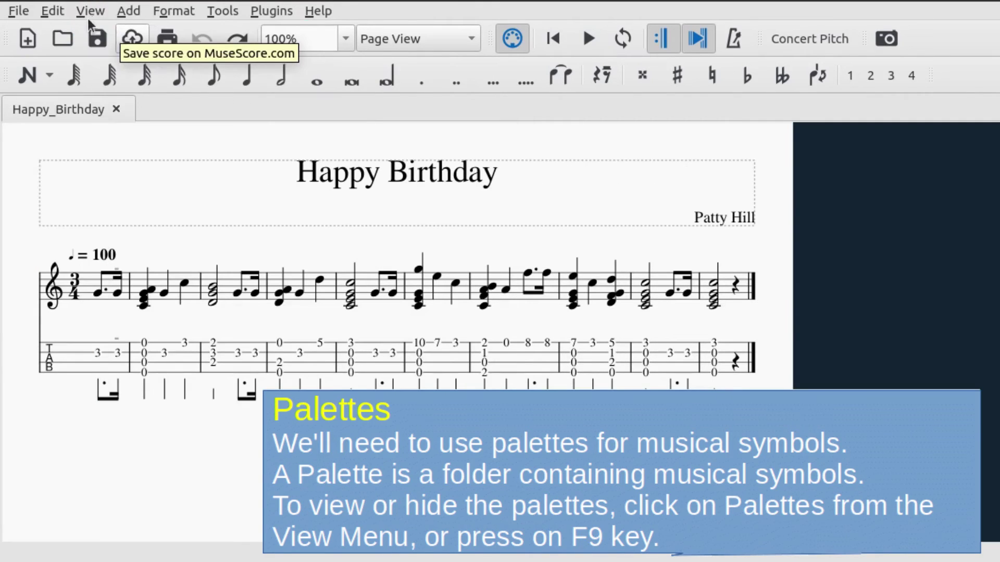
left_click(98, 12)
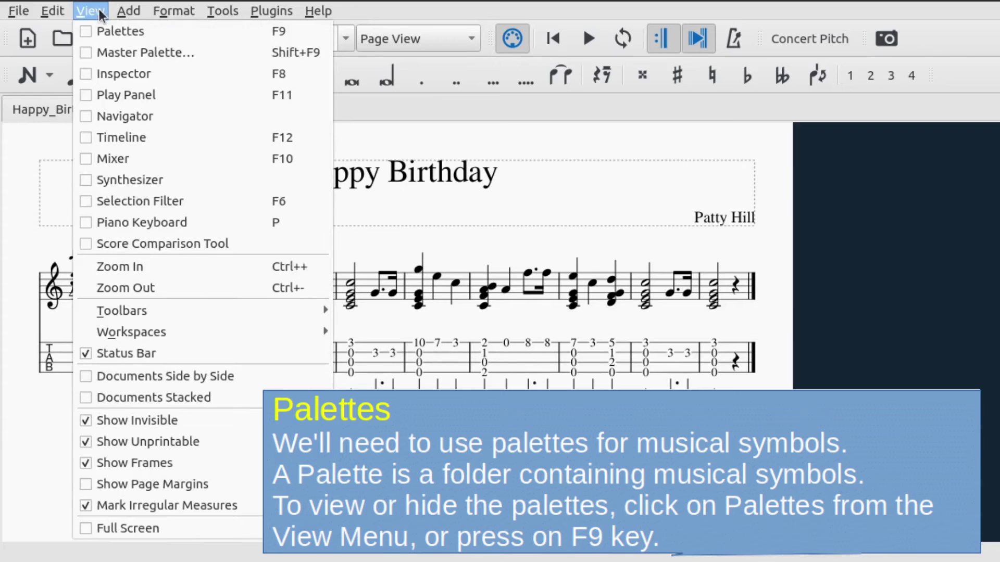
left_click(98, 29)
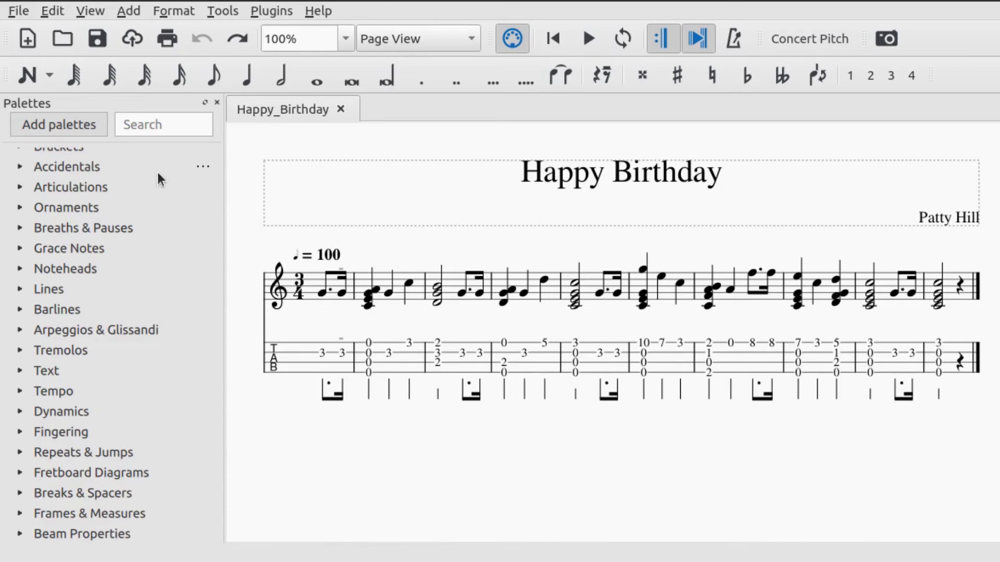
Add a start repeat barline at measure 2 and an end repeat barline at measure 9
scroll(158, 172, "up", 2)
scroll(168, 180, "down", 2)
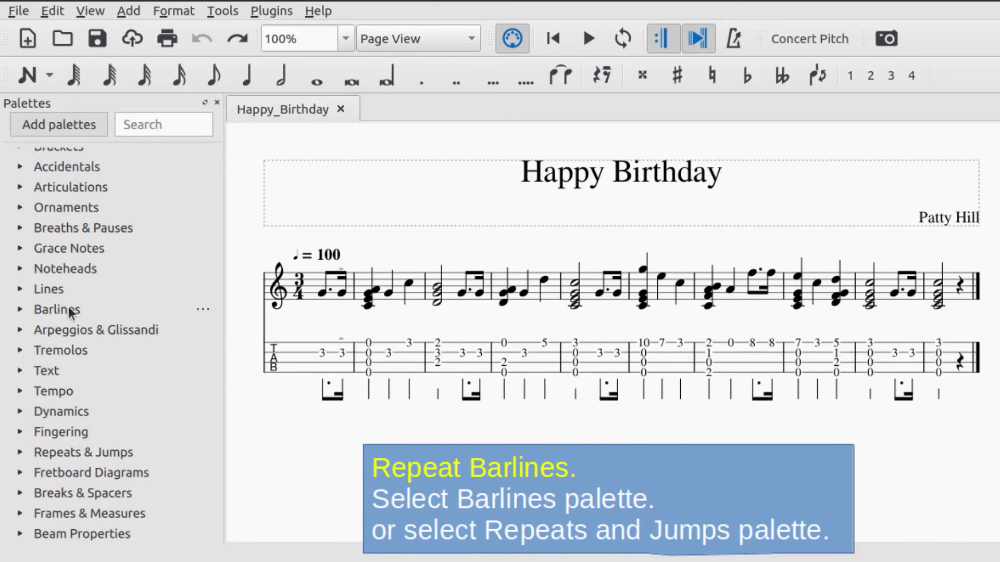
left_click(26, 308)
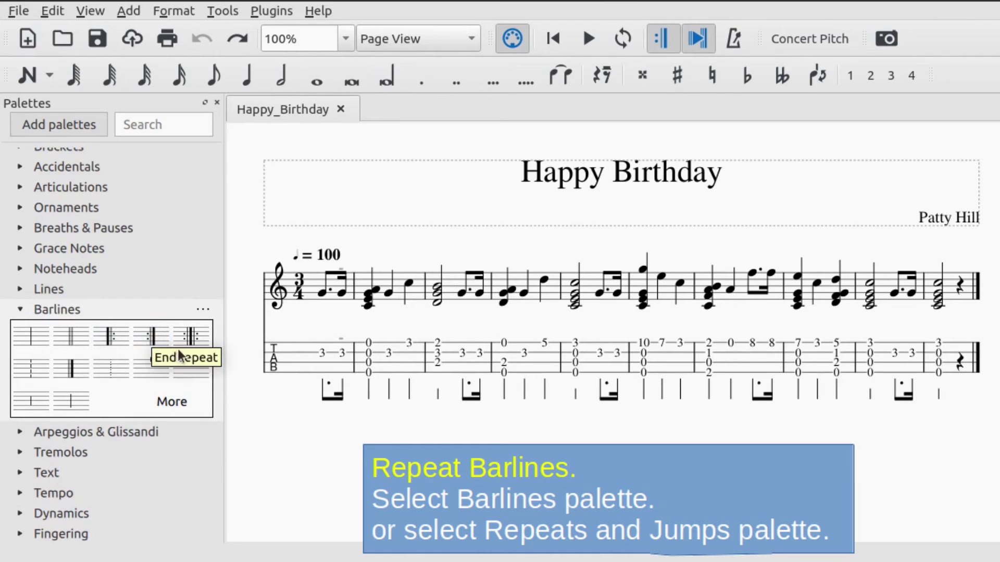
scroll(133, 379, "down", 2)
scroll(132, 378, "down", 2)
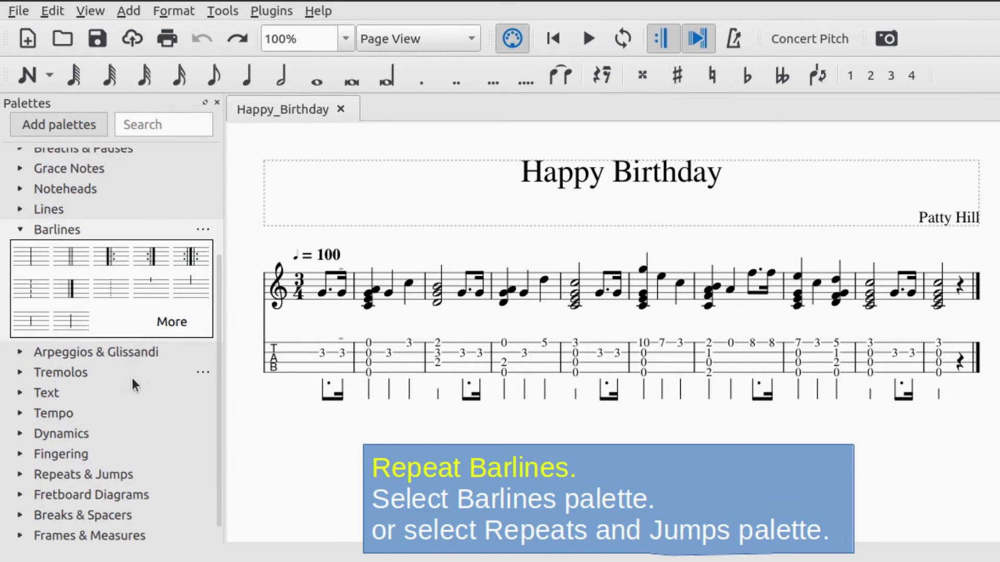
left_click(19, 475)
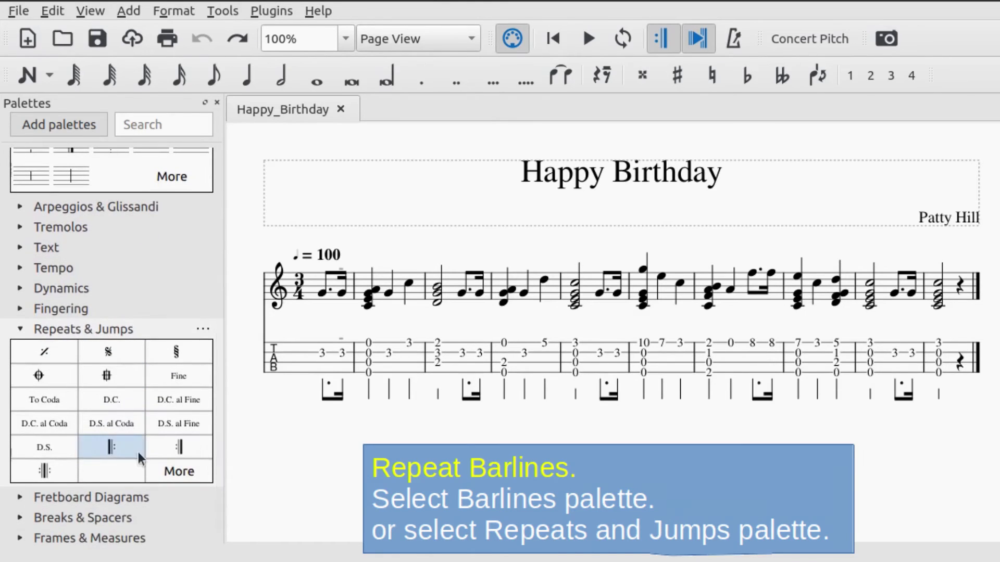
left_click(362, 288)
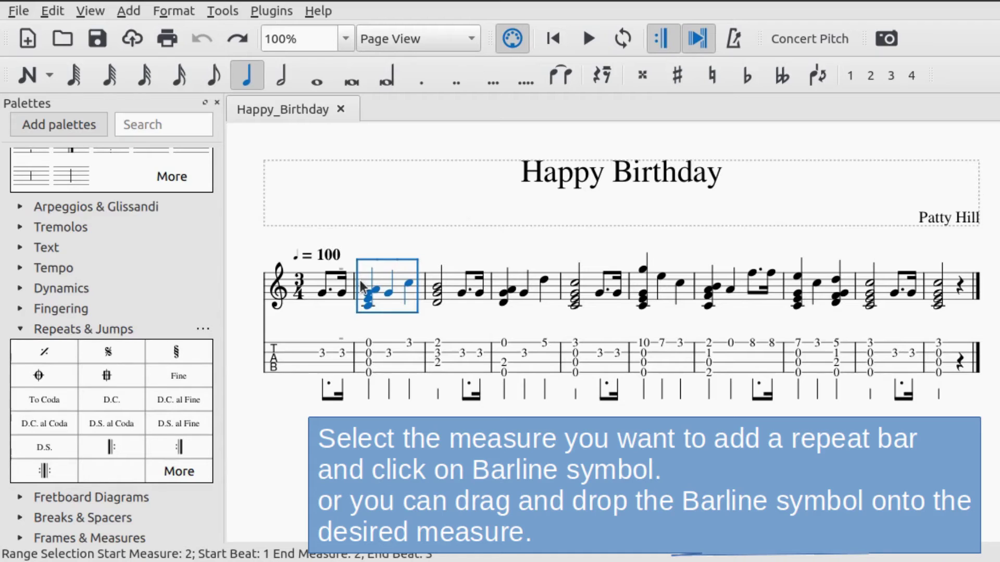
left_click(123, 448)
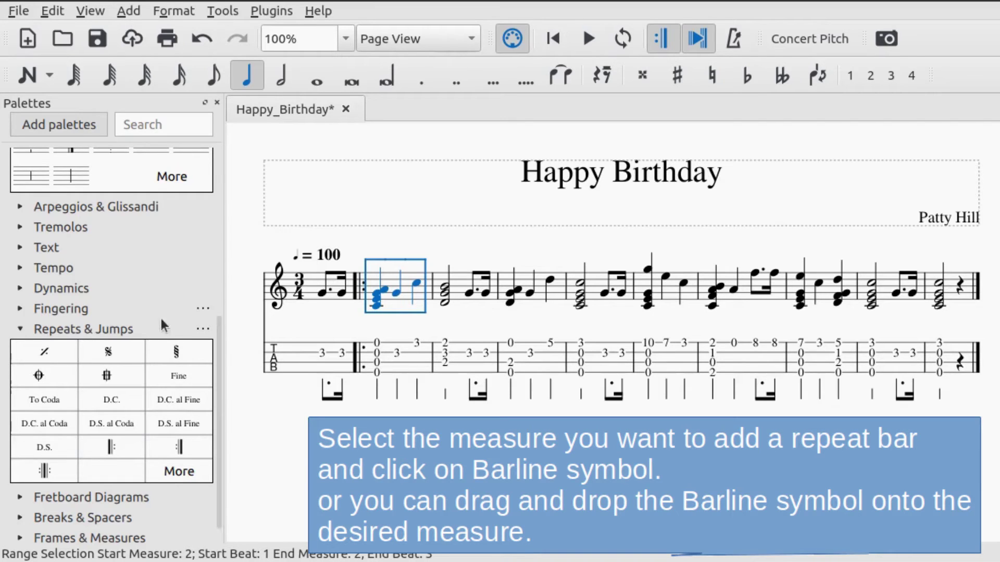
left_click_drag(174, 448, 887, 293)
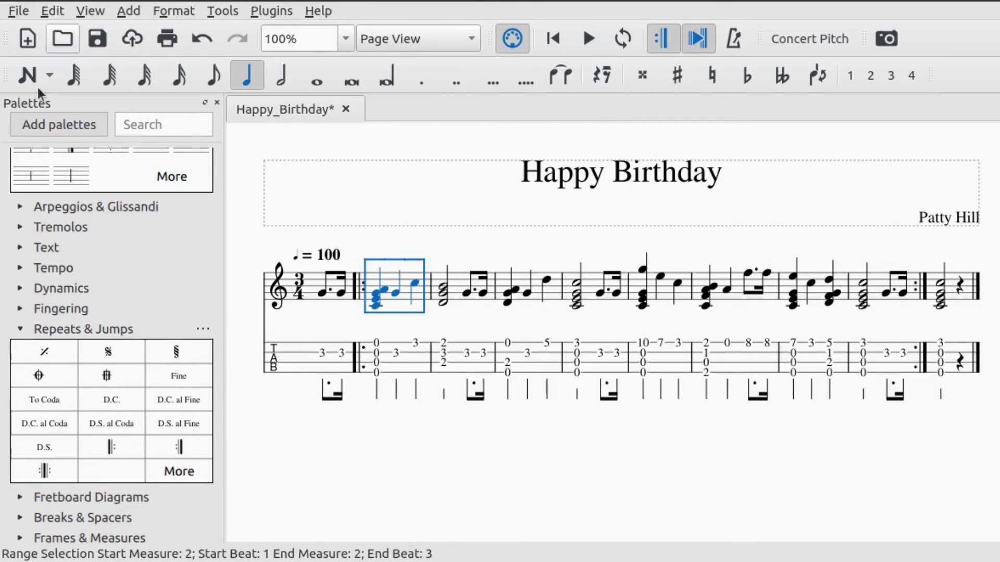
Add a first-ending line over measure 9 and a second-ending line over measure 10
scroll(119, 250, "up", 5)
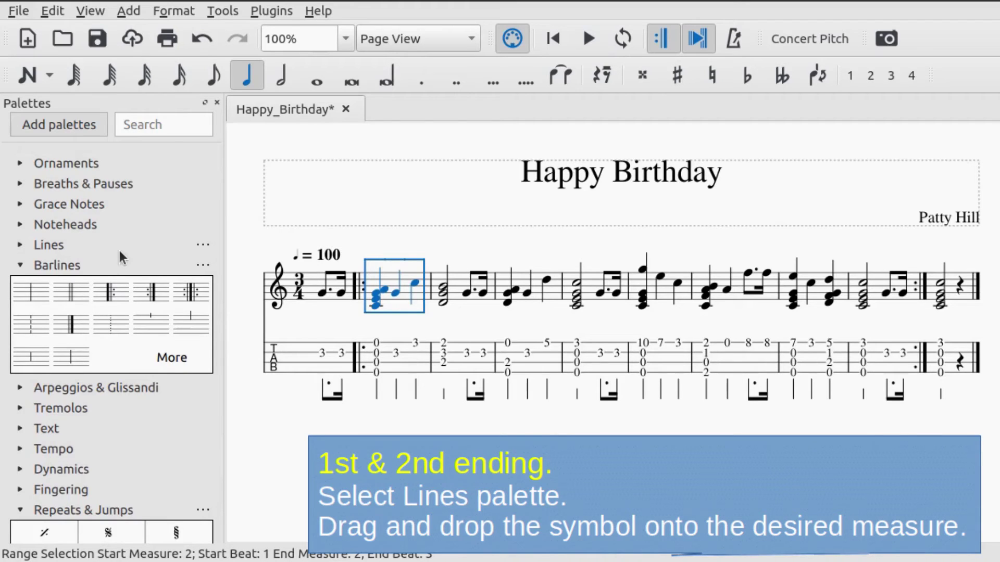
left_click(19, 244)
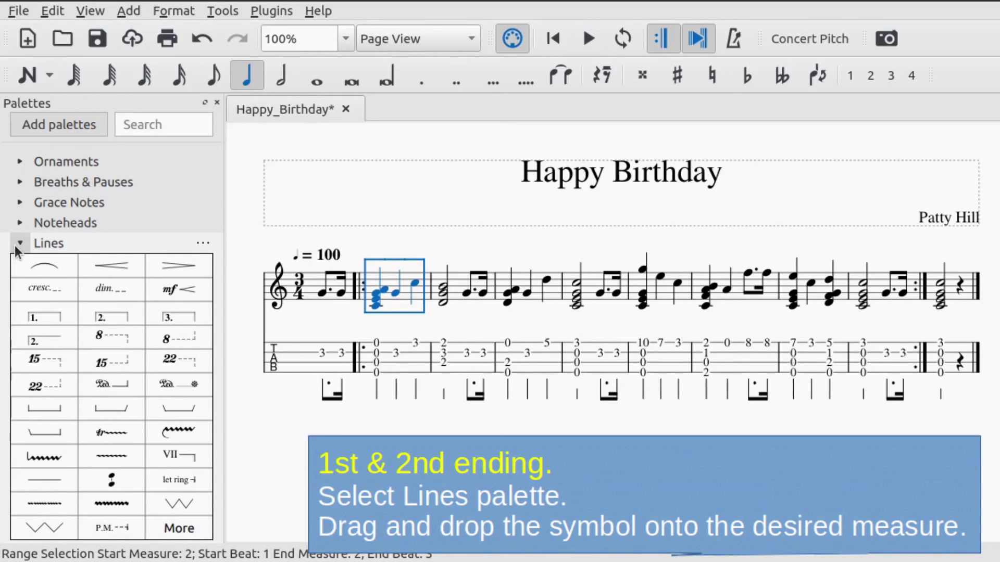
left_click_drag(38, 319, 890, 286)
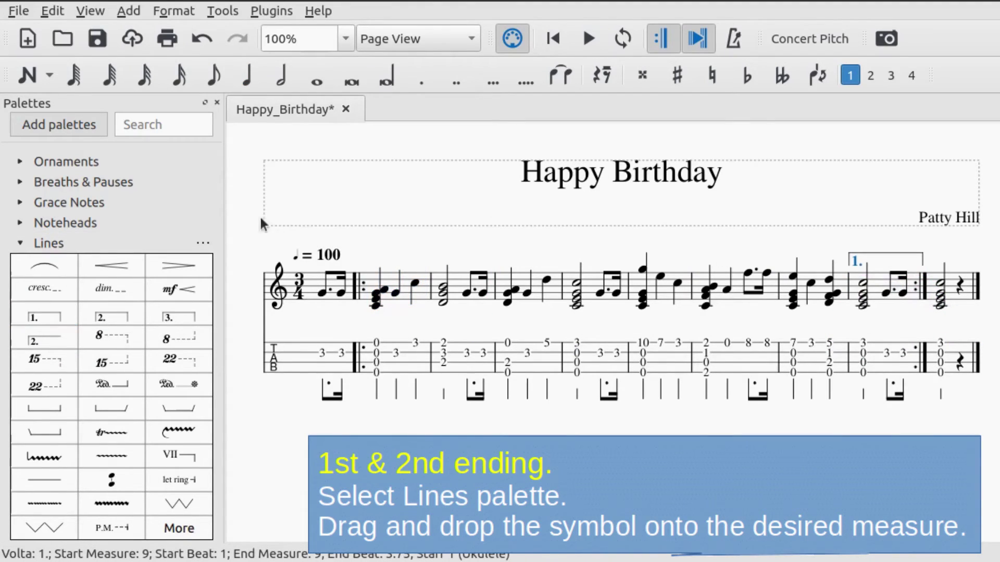
left_click(959, 285)
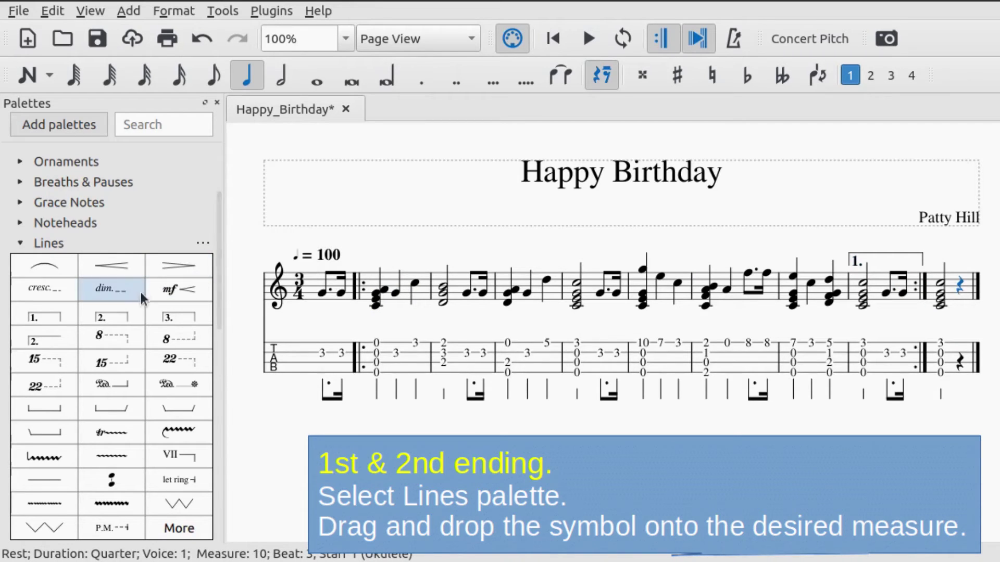
left_click(129, 316)
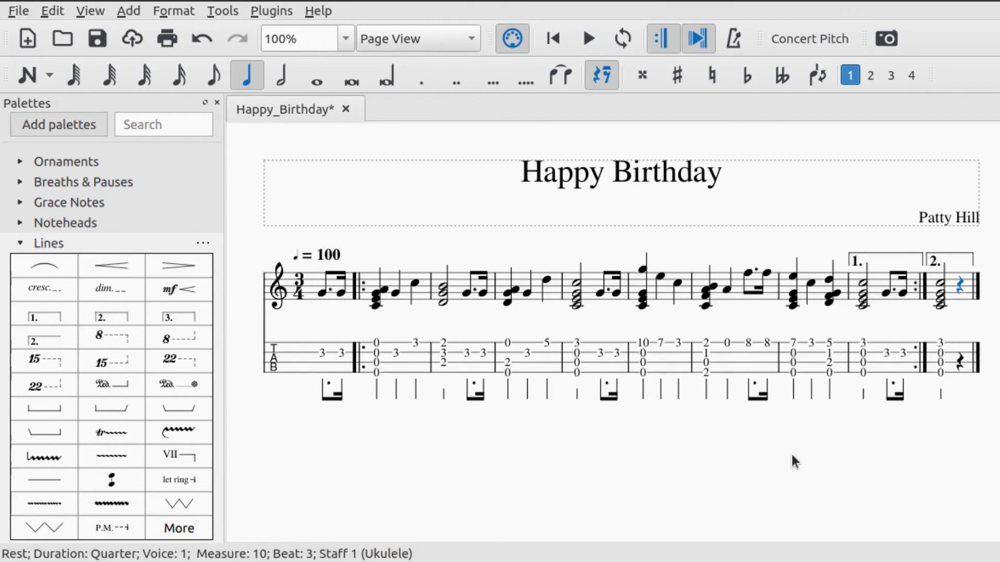
left_click(792, 456)
Add an arpeggio to the chord on beat 1 of measure 2, change it to an up arpeggio, and expand the Tremolos palette
scroll(170, 286, "up", 3)
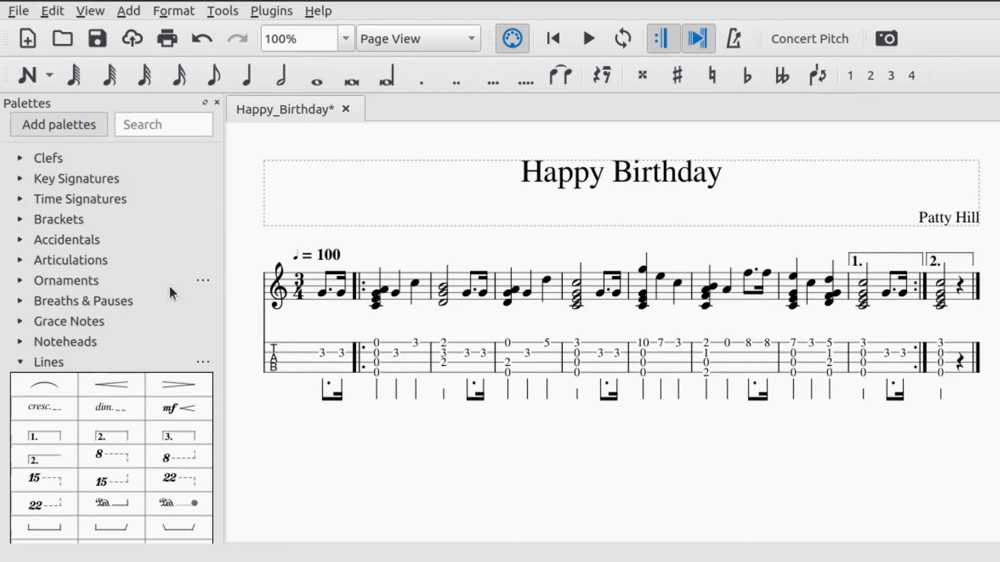
scroll(170, 286, "down", 10)
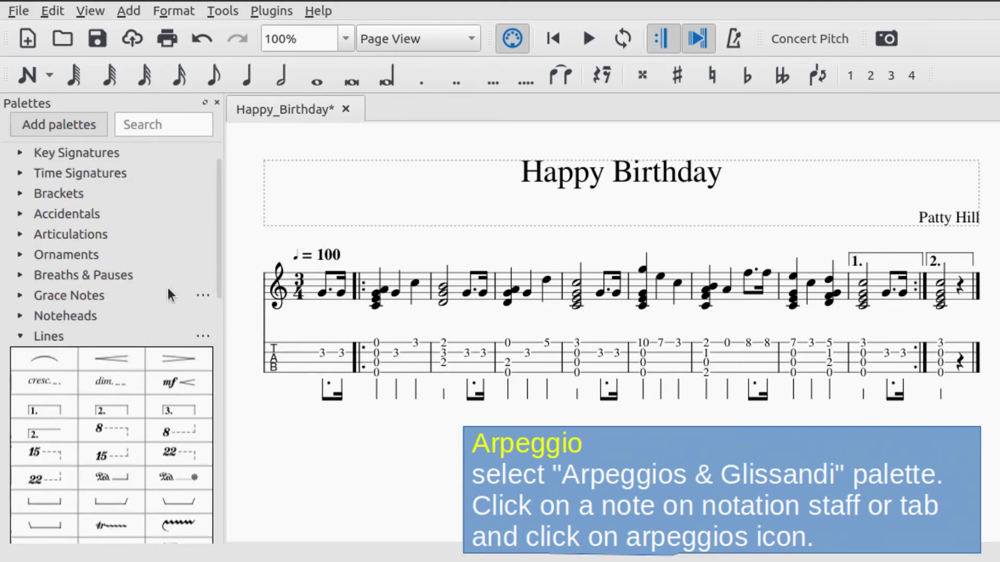
scroll(168, 295, "down", 3)
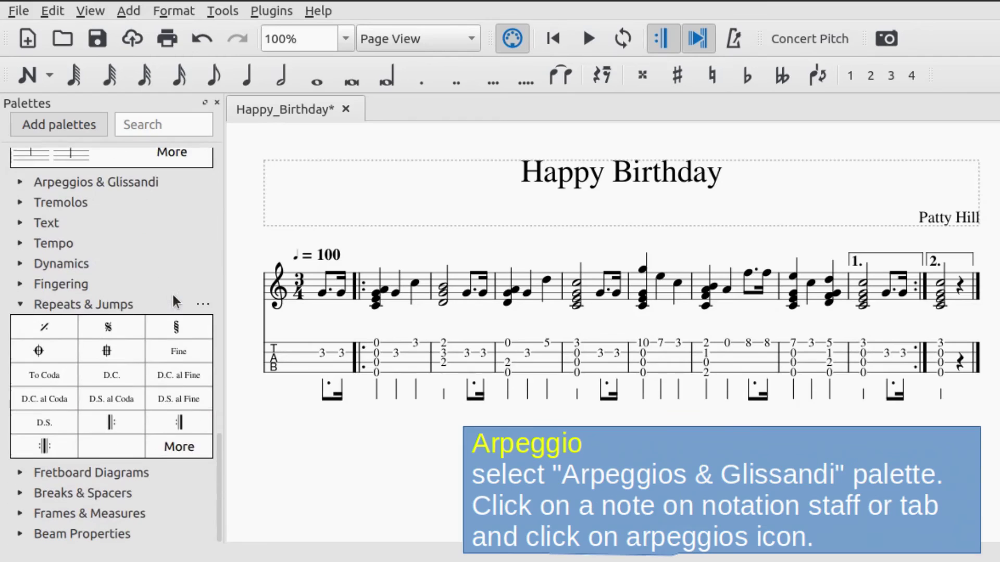
left_click(19, 182)
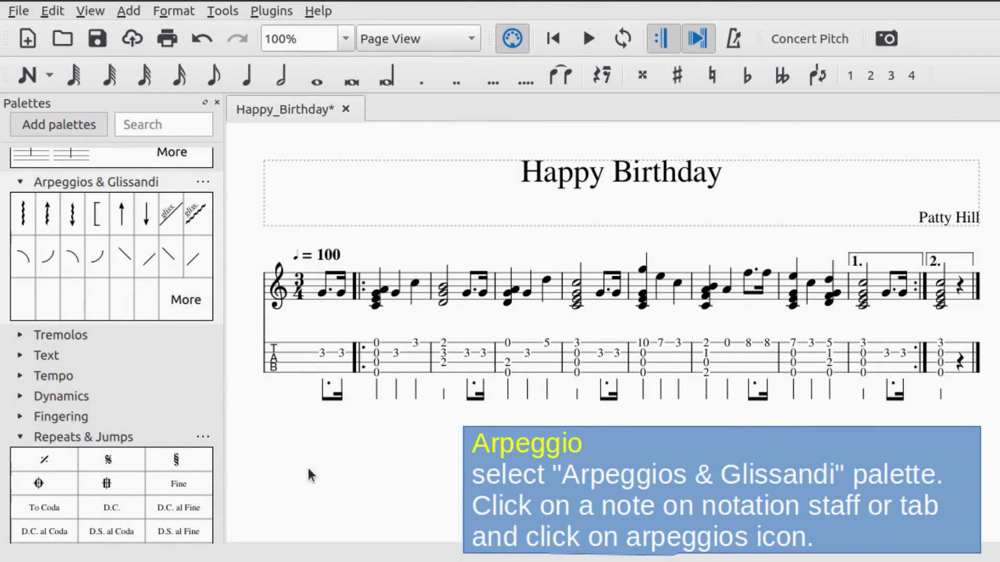
left_click(375, 306)
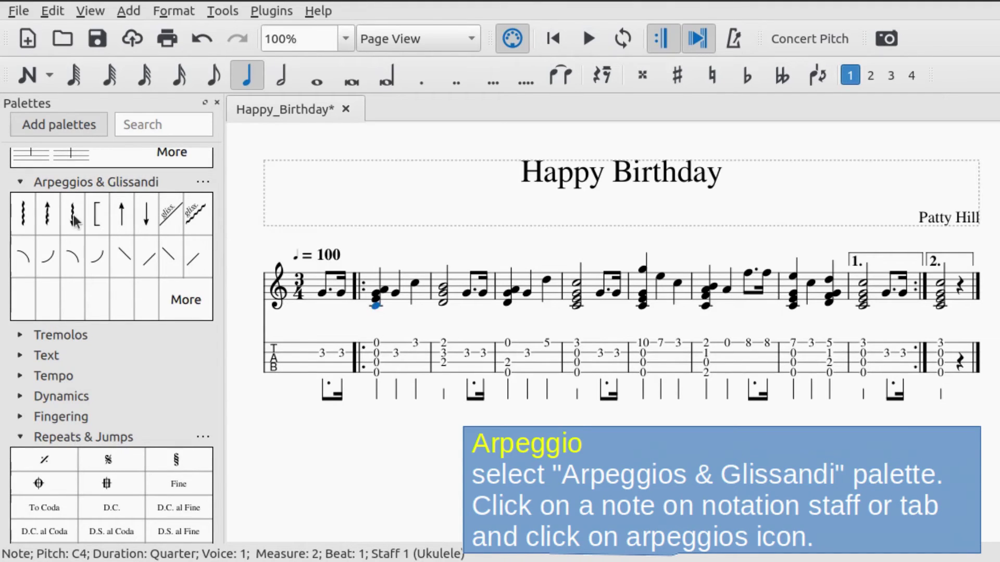
left_click(24, 214)
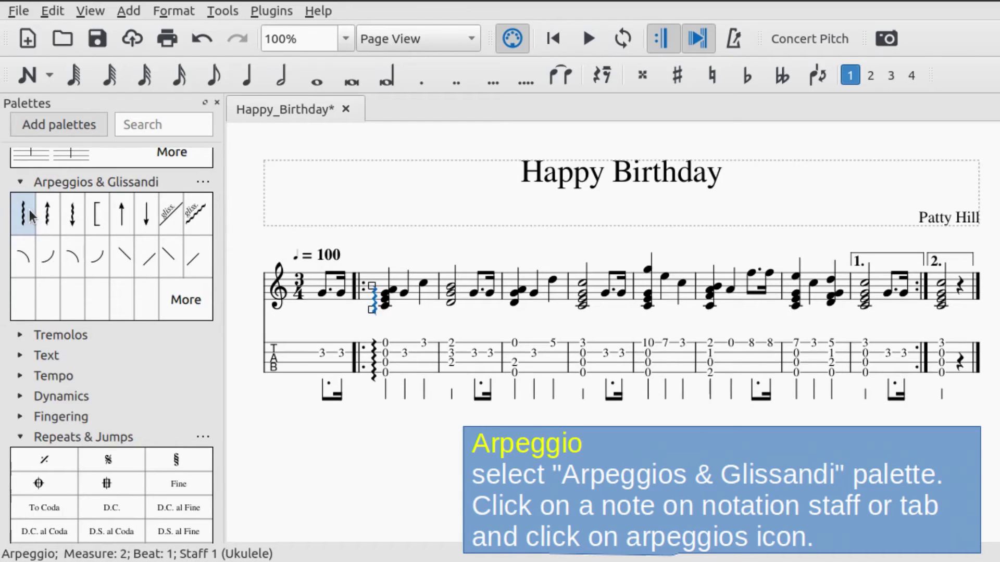
left_click(52, 218)
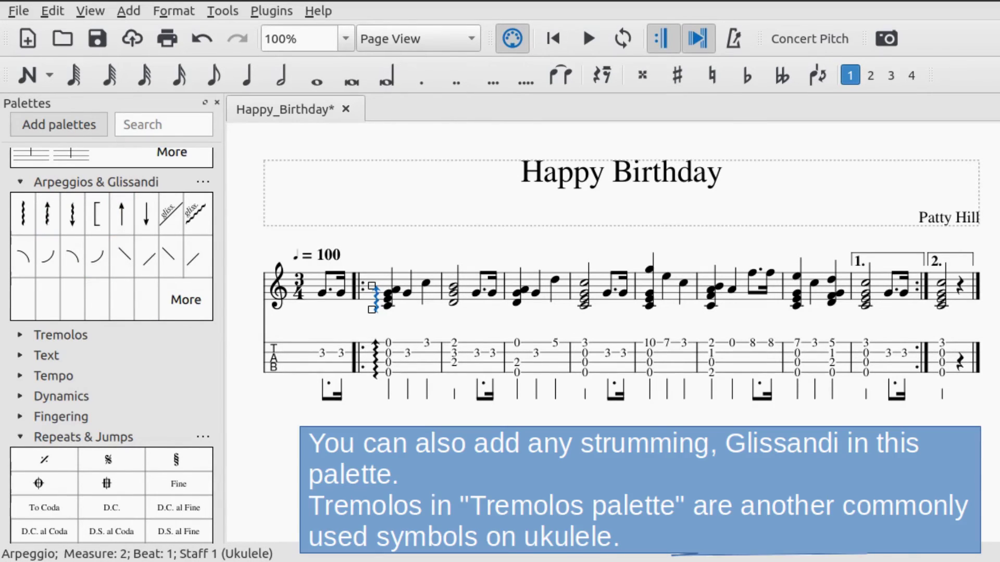
key("Escape")
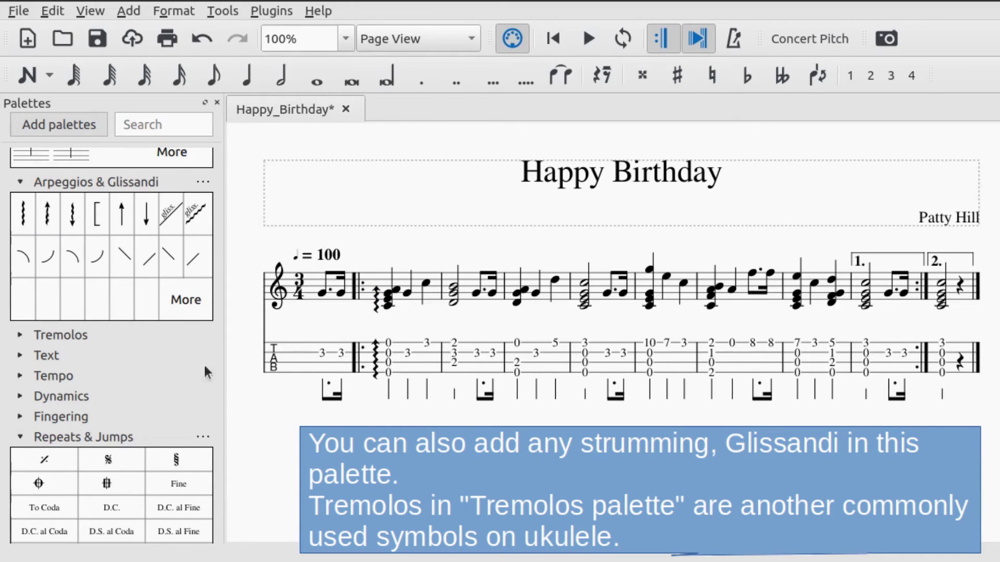
left_click(21, 334)
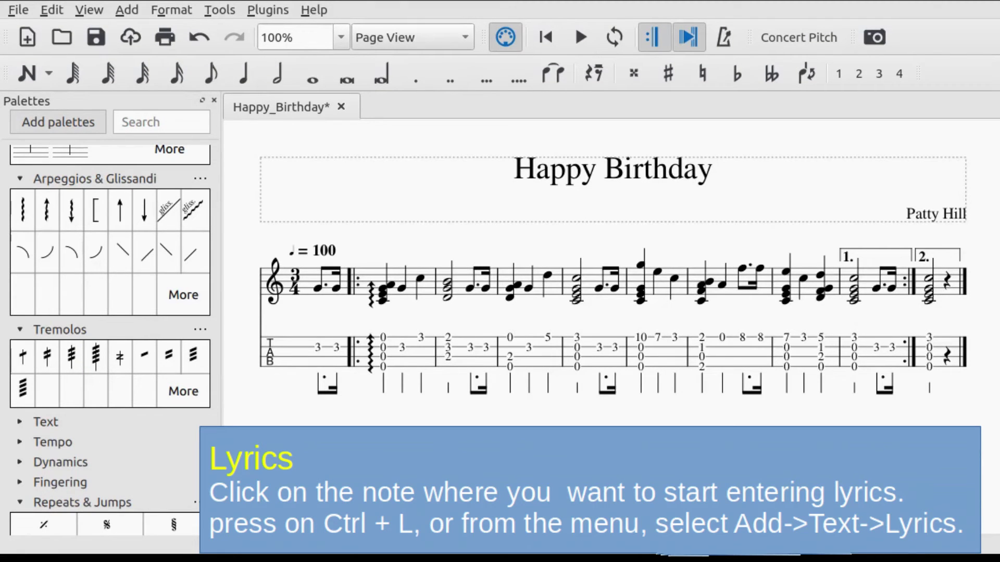
Start lyrics at the first note of measure 1 on the notation staff and enter the syllables "Hap-py"
left_click(317, 289)
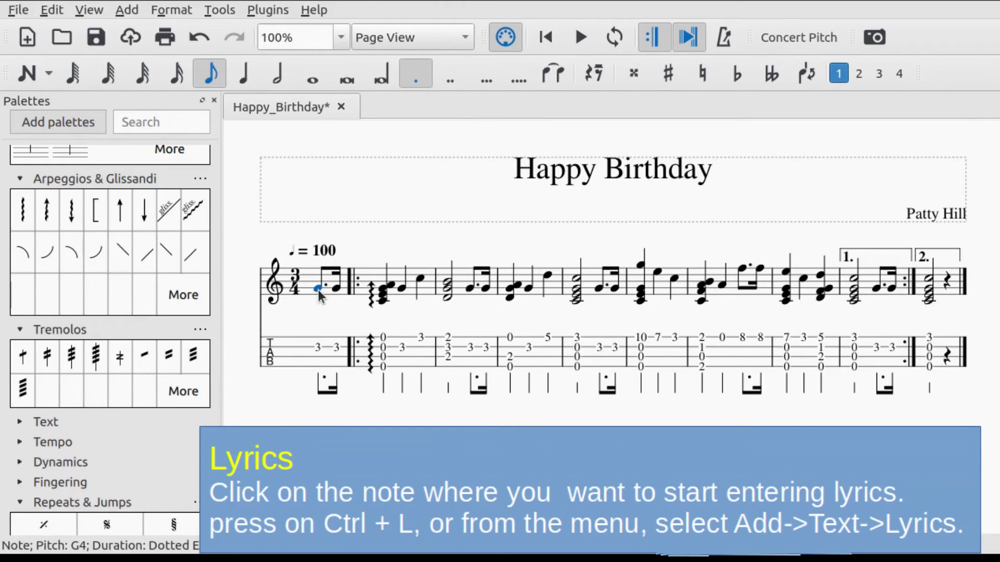
left_click(134, 14)
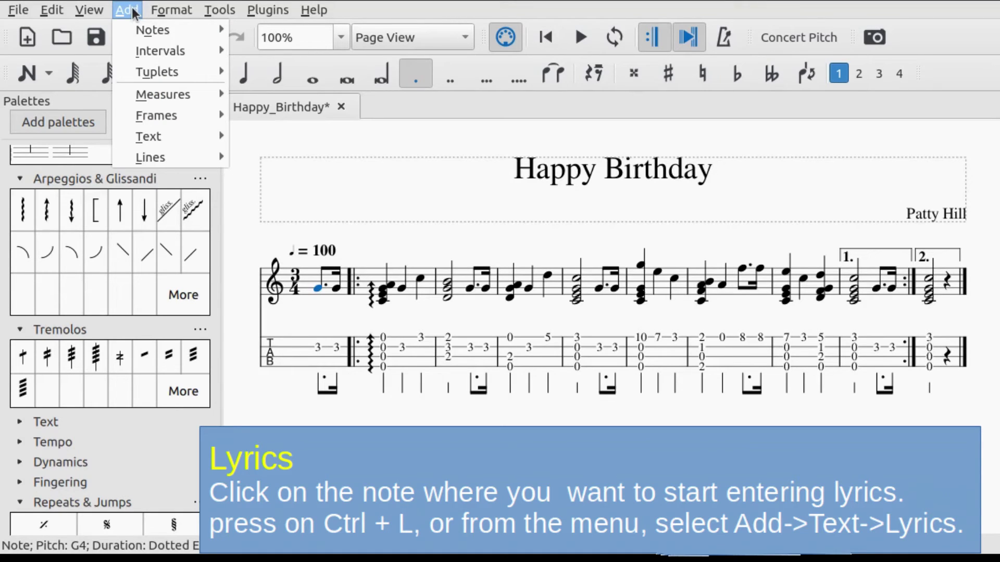
mouse_move(170, 136)
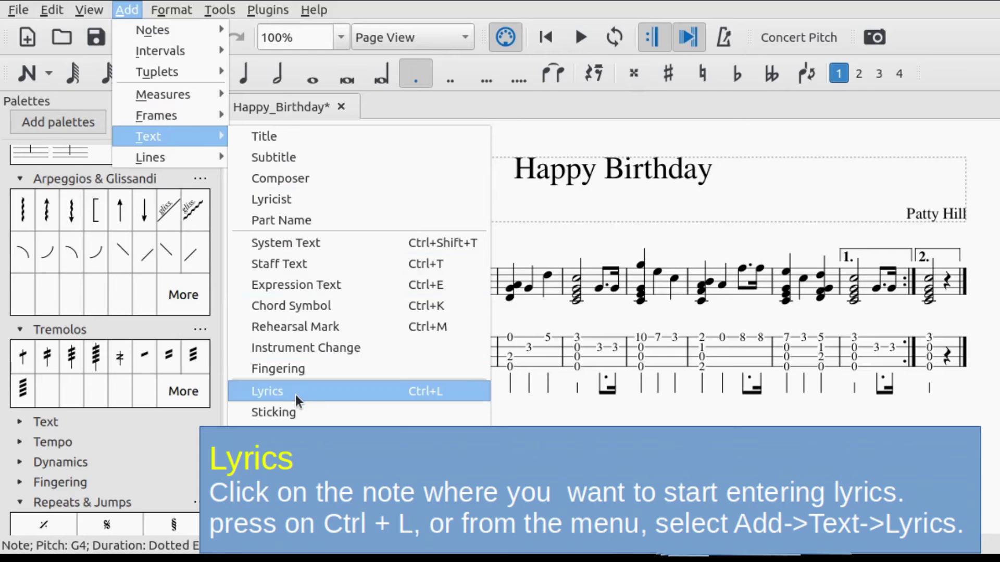
left_click(364, 393)
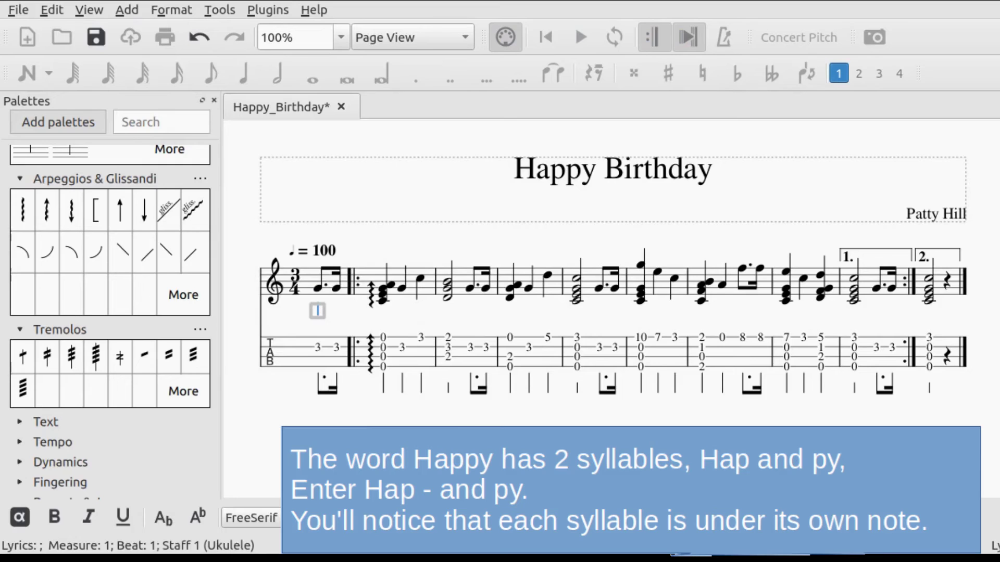
type("H")
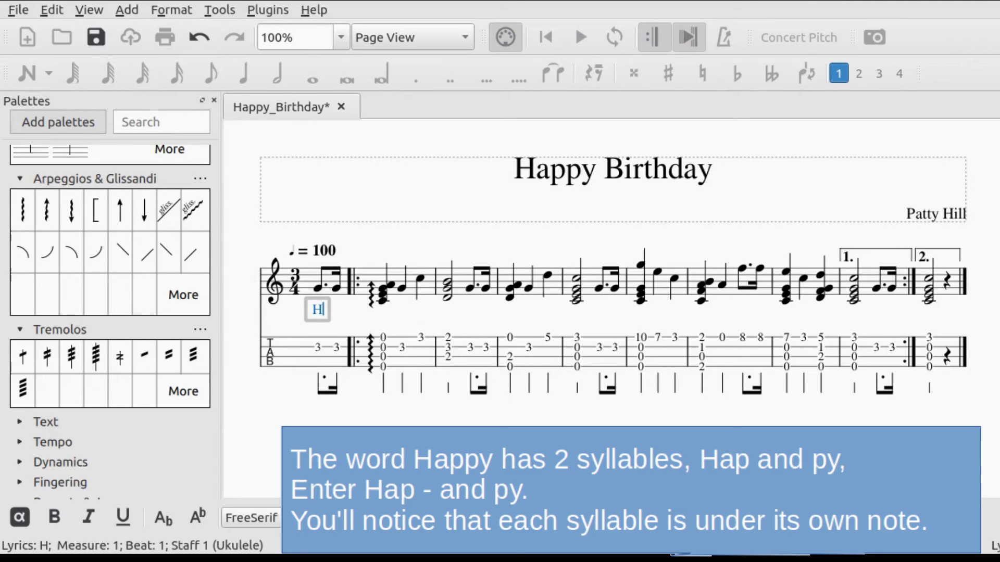
type("ap")
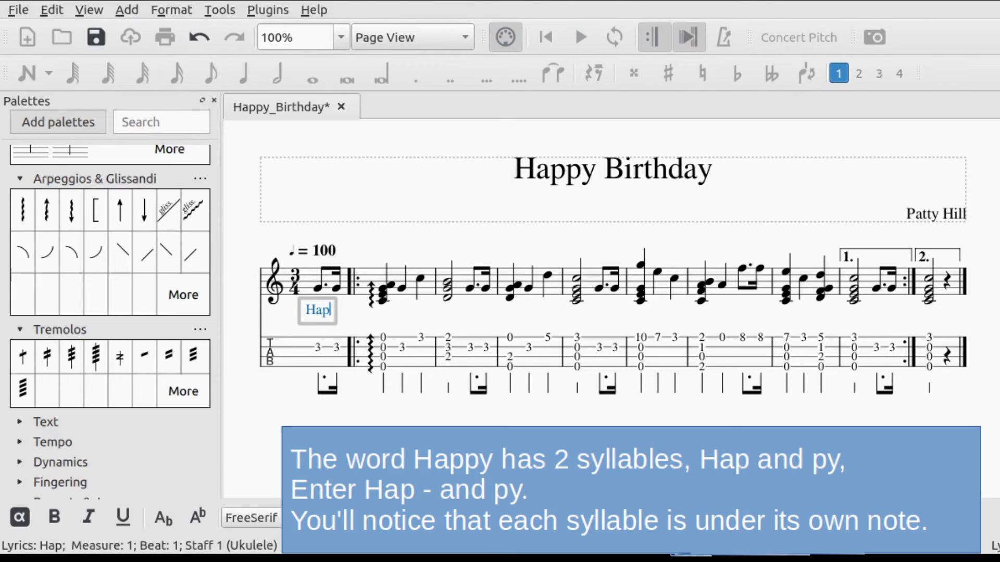
key("minus")
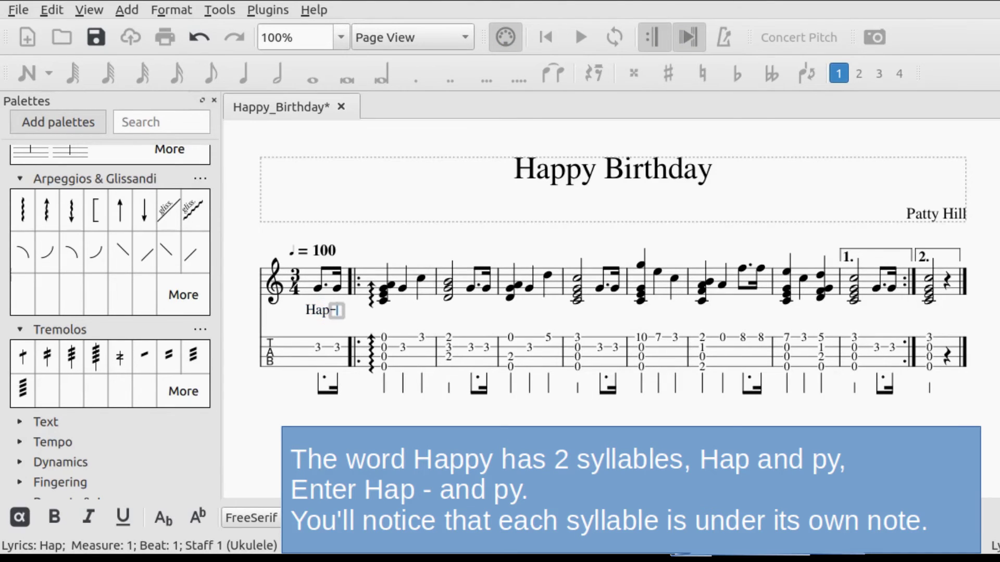
type("py")
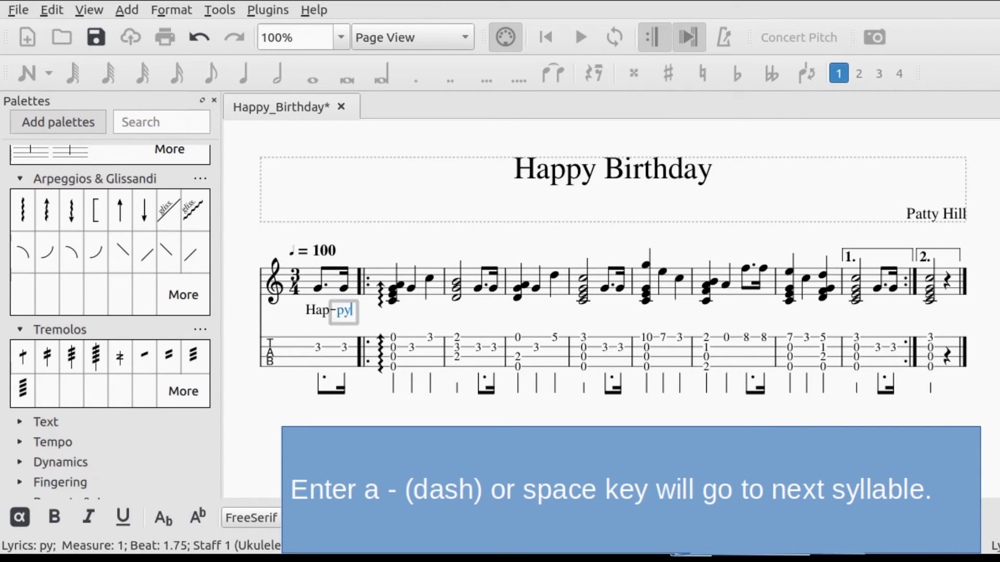
key("space")
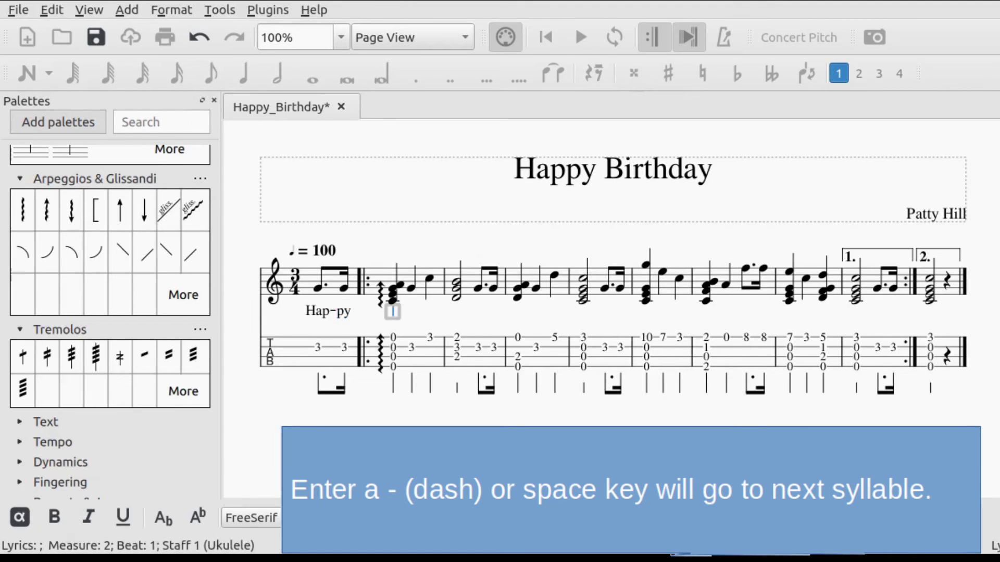
Enter the lyric syllables "Birth-day to you." from beat 1 of measure 2 to beat 1 of measure 3
type("Birth")
key("minus")
type("day")
key("space")
type("to")
key("space")
type("y")
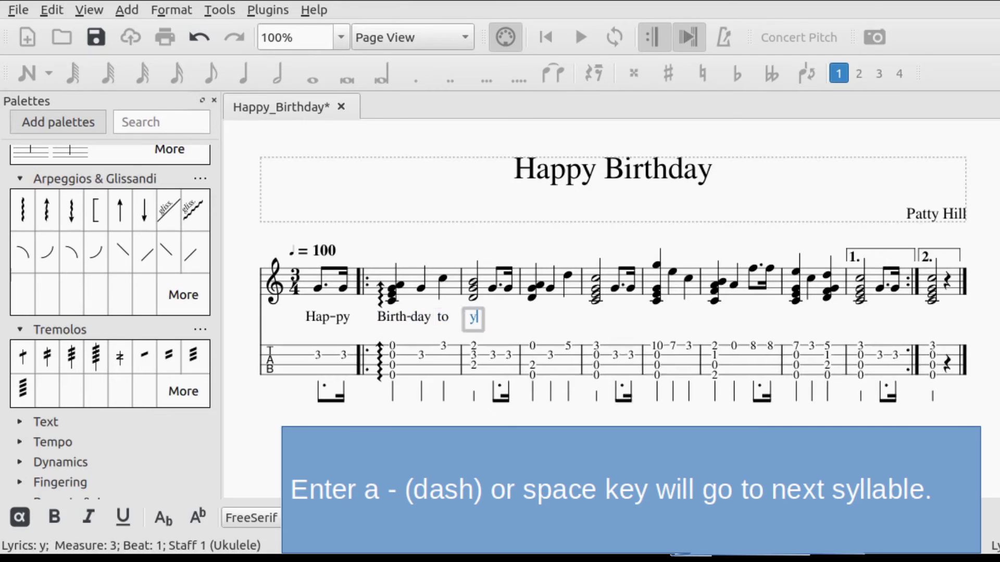
type("ou.")
key("space")
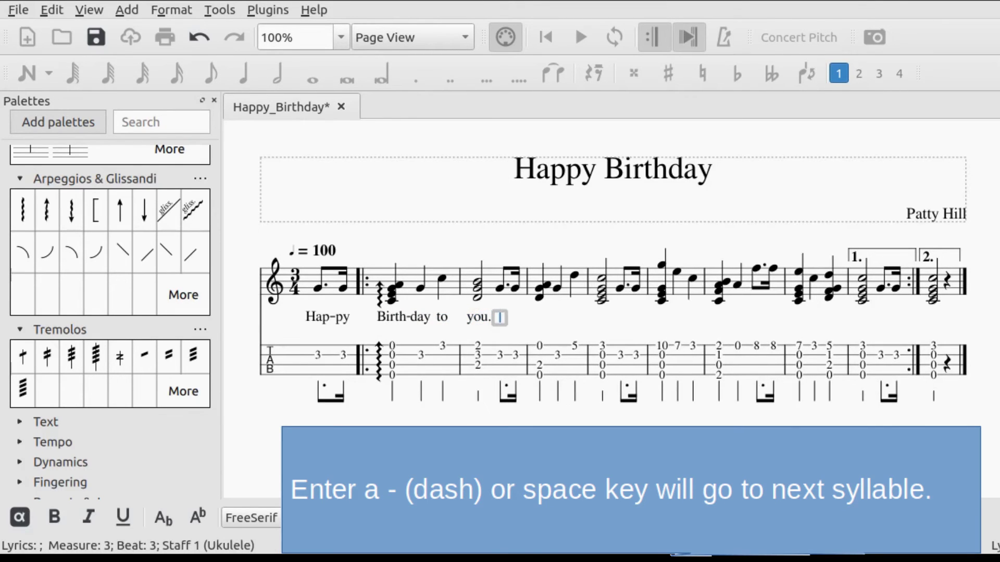
Enter the lyrics "Hap-py Birth-day to you." from beat 3 of measure 3 to beat 1 of measure 5
type("Hap")
key("minus")
type("py")
key("space")
type("Birth")
key("minus")
type("day")
key("space")
type("to")
key("space")
type("you")
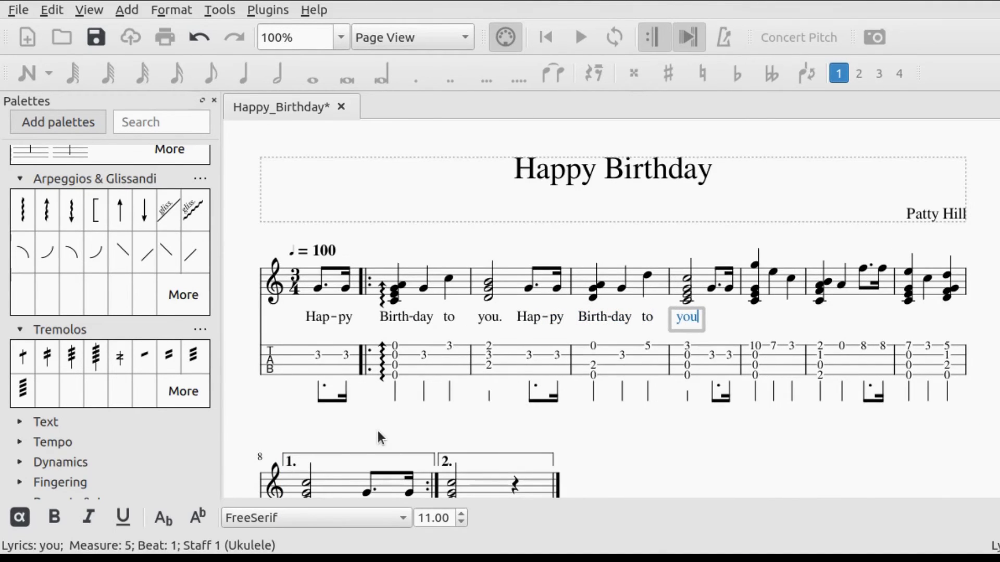
type(".")
key("space")
Enter the lyrics "Hap-py Birth-day dear ... ..." from beat 3 of measure 5 to beat 2 of measure 7
type("Hap")
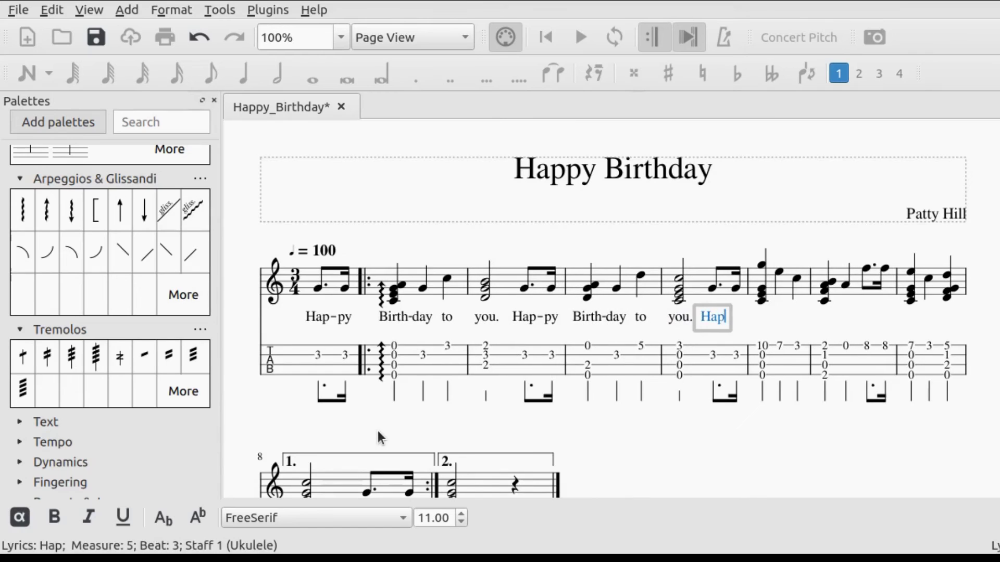
key("minus")
type("py")
key("space")
type("Birth")
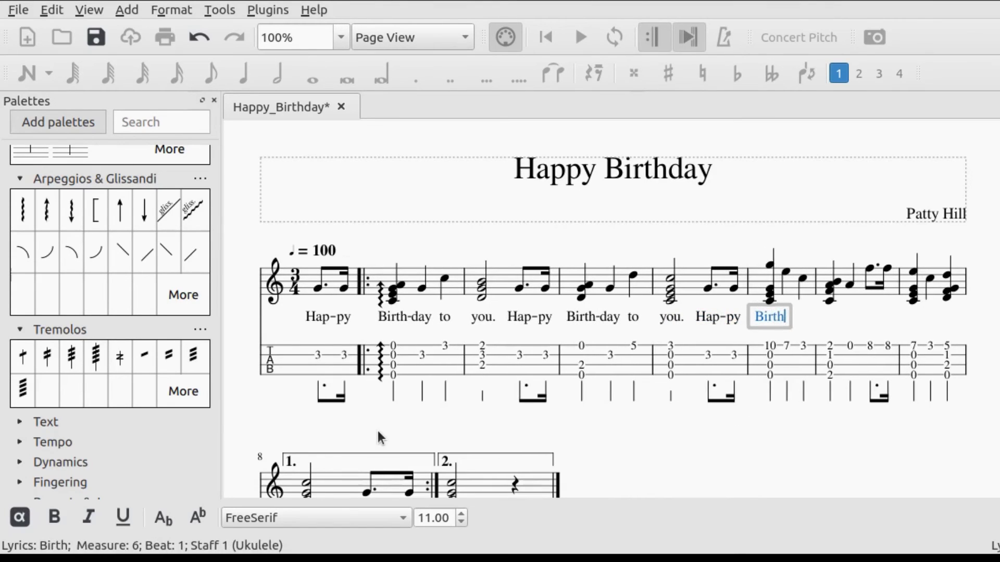
key("minus")
type("day")
key("space")
type("dear")
key("space")
type("...")
key("space")
type("...")
key("space")
Enter the lyrics "Hap-py Birth-day to you." from beat 3 of measure 7 to beat 1 of measure 9
type("Hap")
key("minus")
type("py")
key("space")
type("Birth")
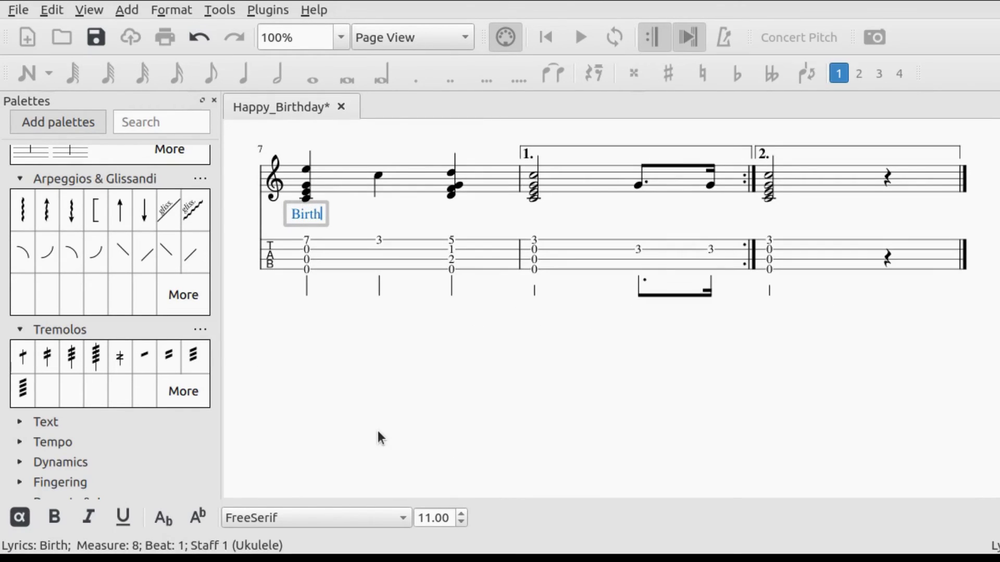
key("minus")
type("day")
key("space")
type("to")
key("space")
type("you.")
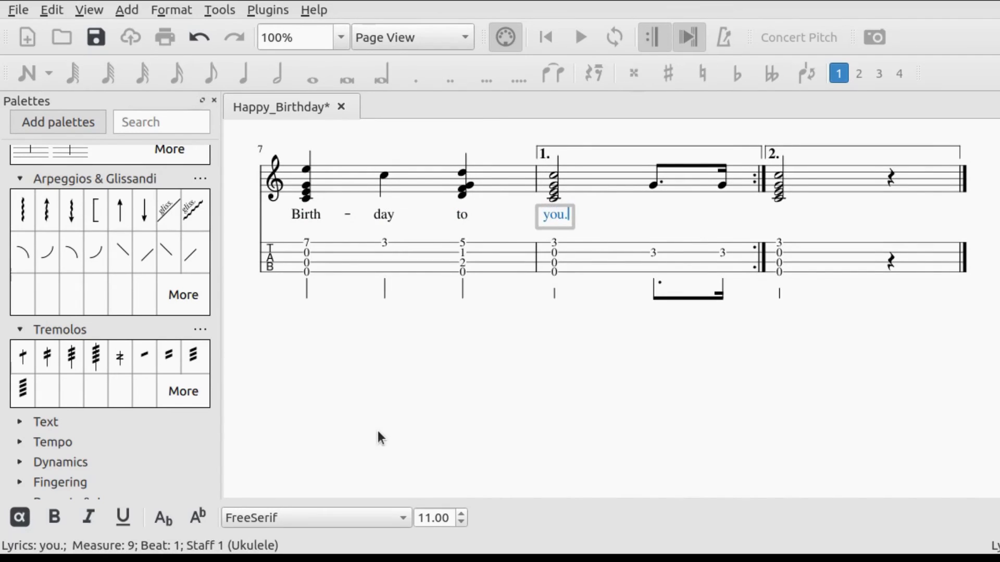
Complete the lyrics with "Hap-py" on beat 3 of the first ending and "you." in the second ending
key("space")
type("Hap")
key("minus")
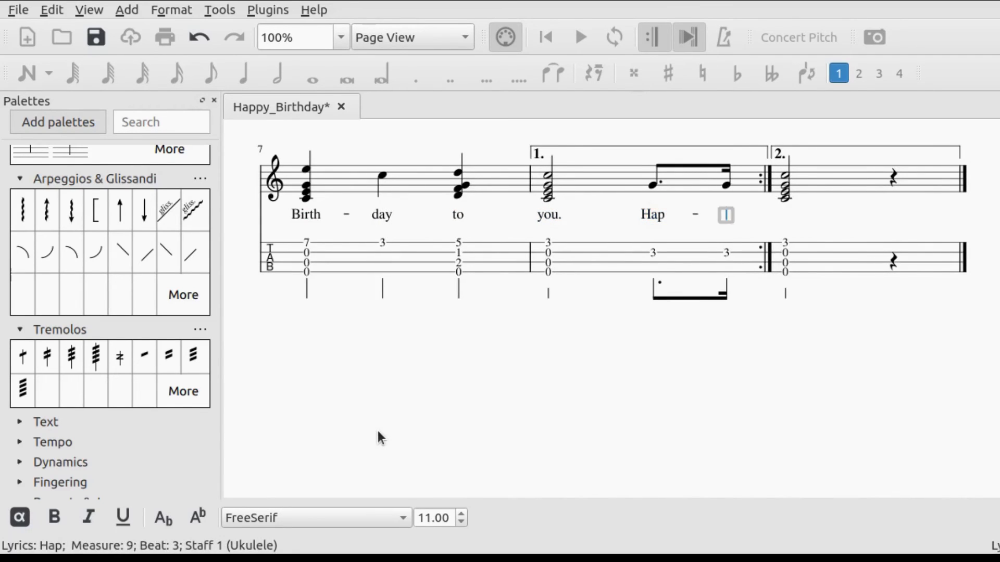
type("py")
key("space")
type("you.")
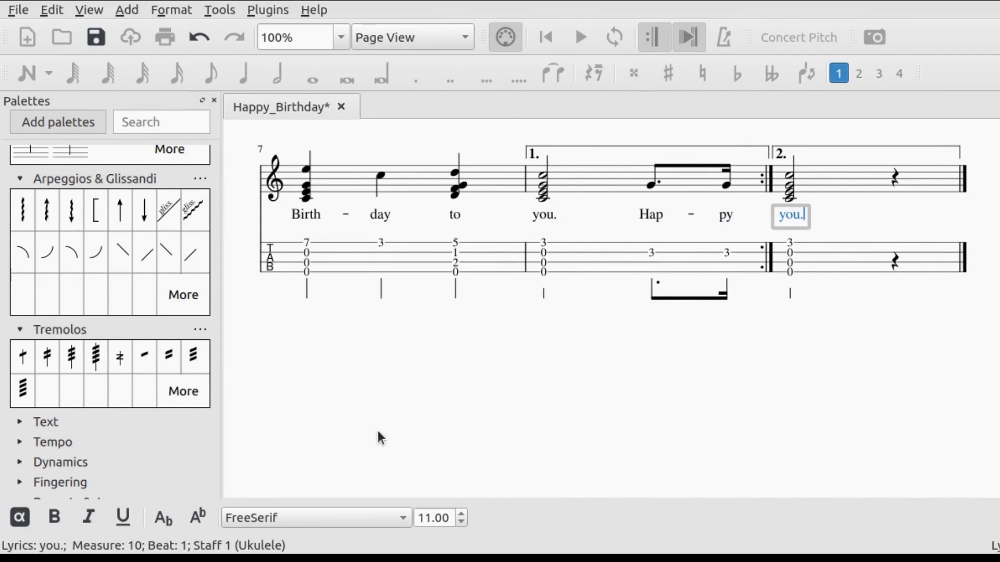
key("Escape")
scroll(599, 396, "up", 5)
scroll(609, 342, "down", 1)
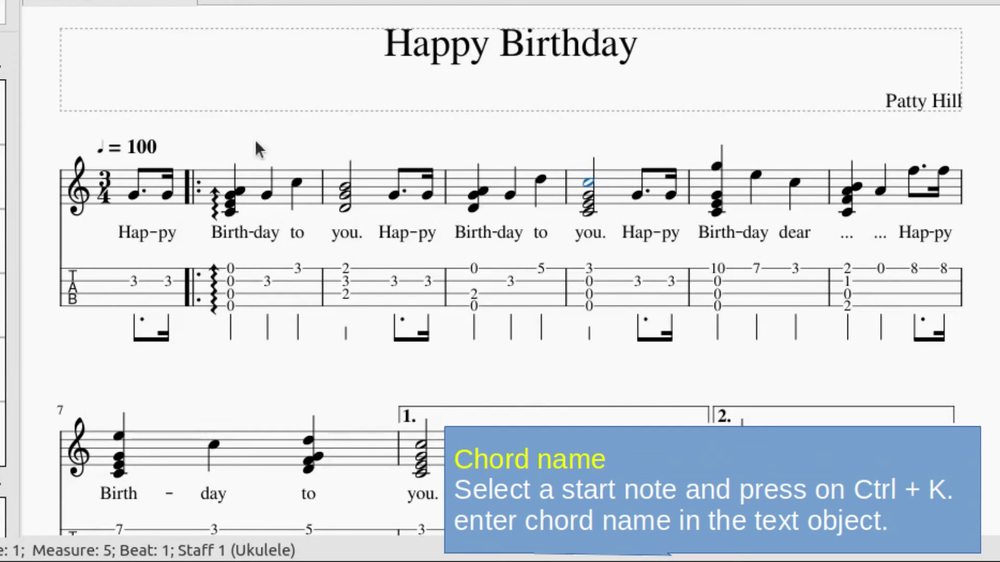
Add a C chord symbol above the tablature staff on beat 1 of measure 2 and delete it again
left_click(230, 269)
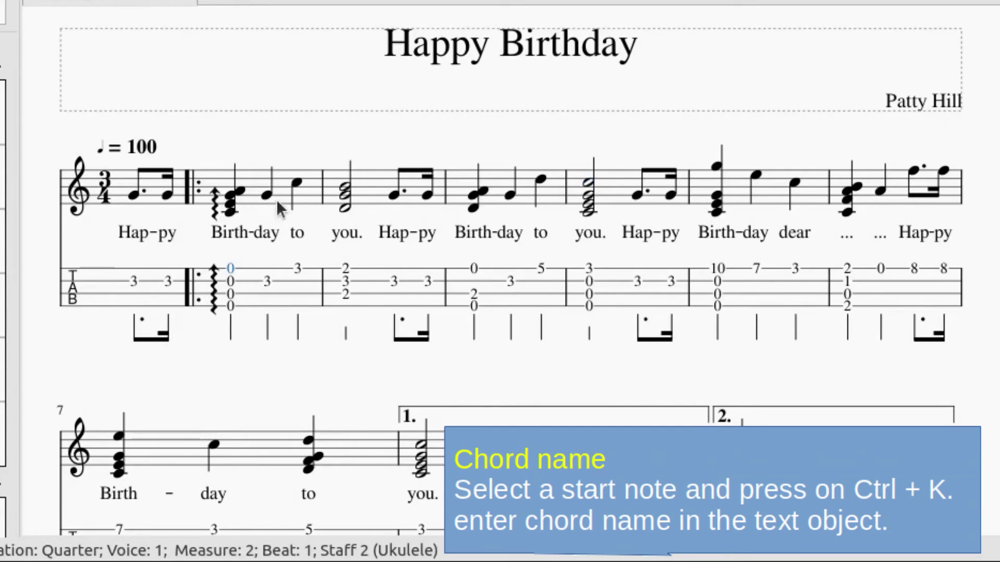
key("ctrl+k")
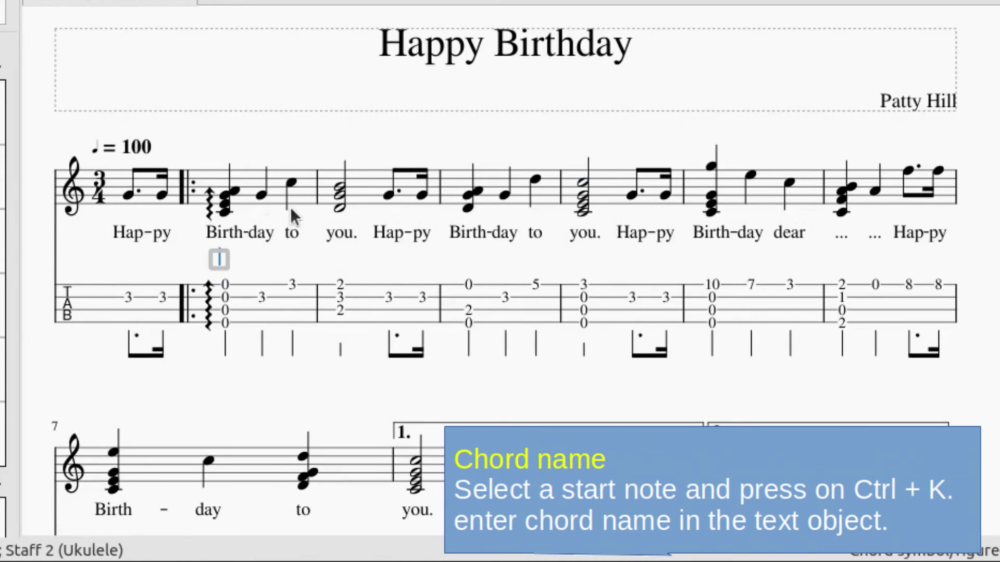
type("C")
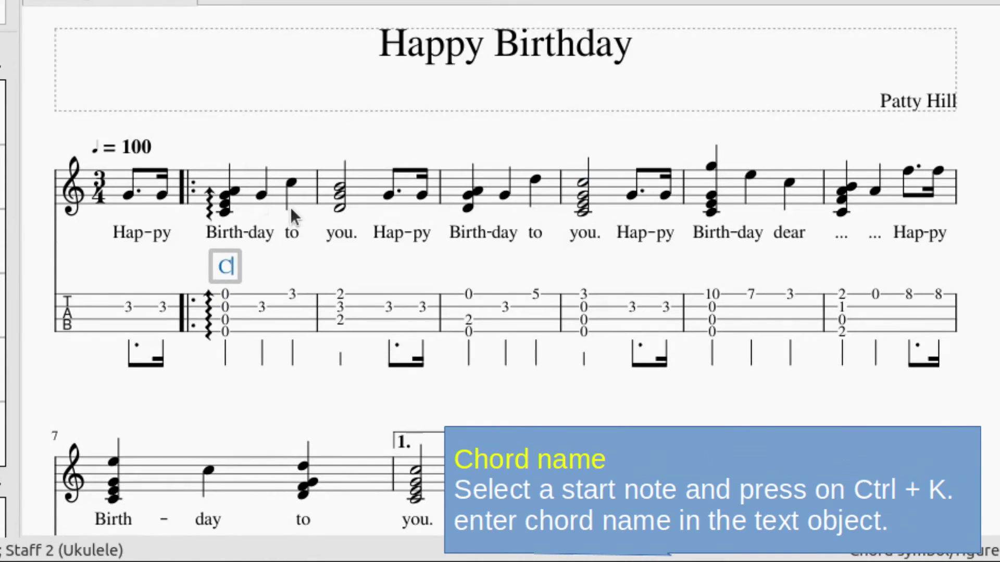
key("Escape")
key("Escape")
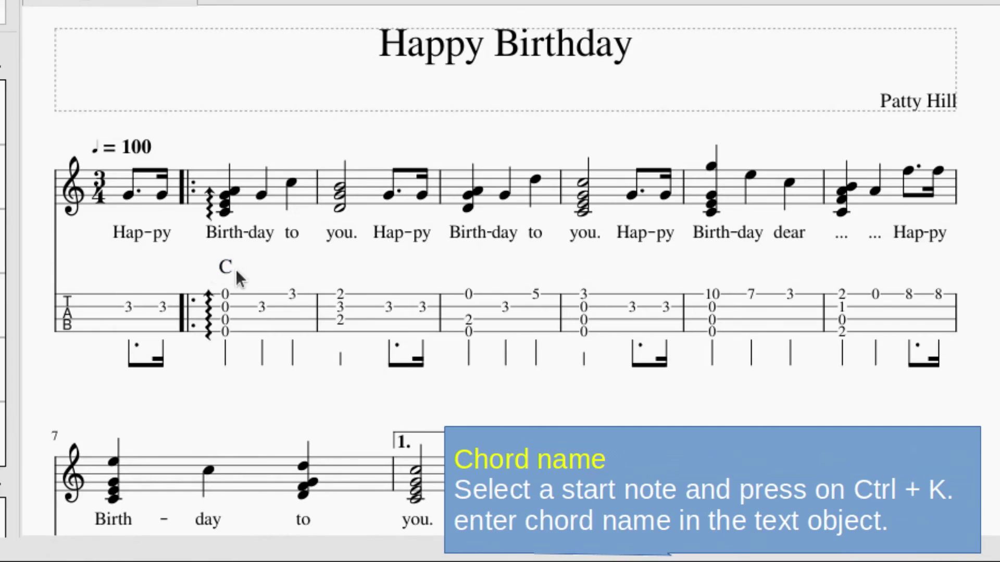
left_click(225, 269)
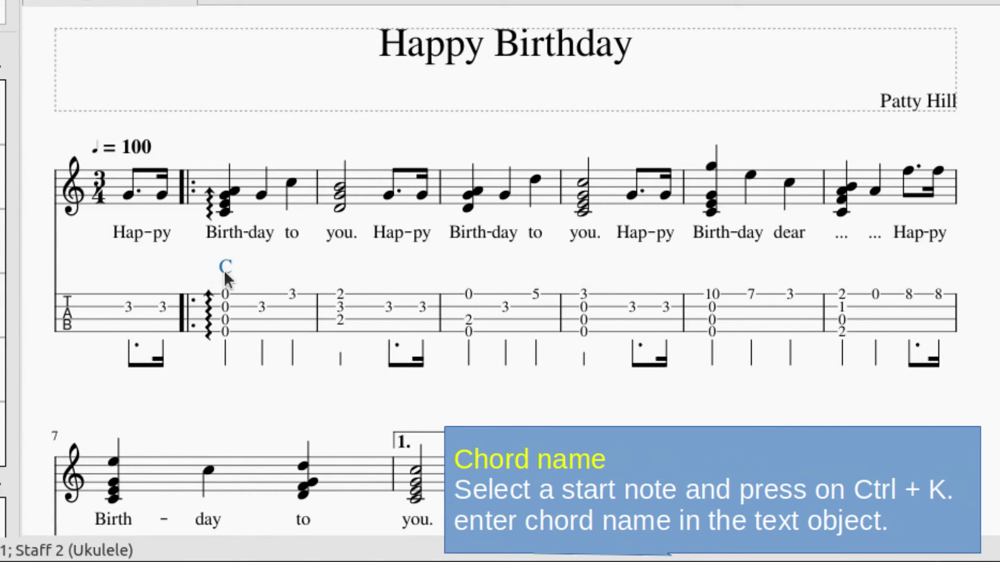
key("Delete")
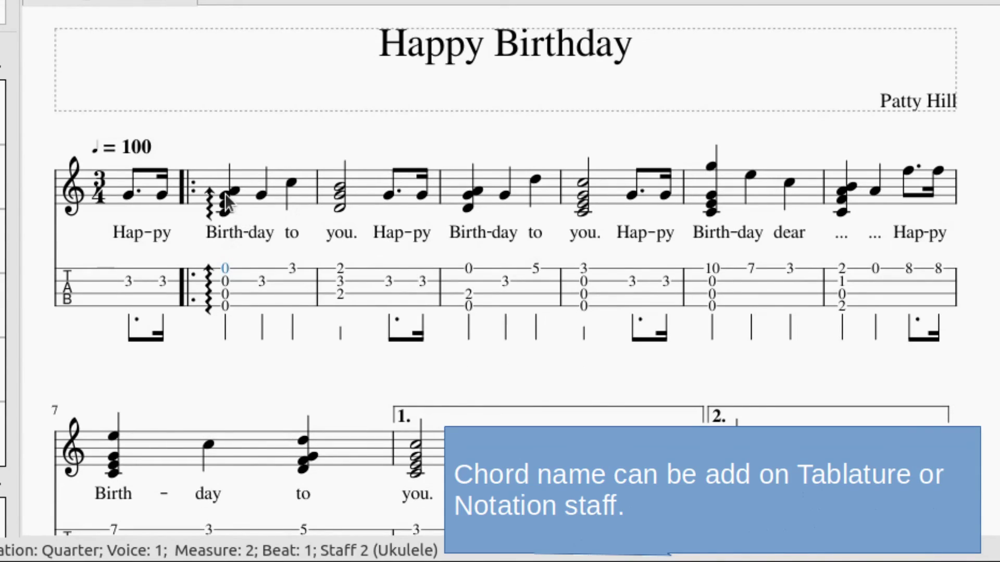
Add chord symbols on the notation staff: C on beat 1 of measure 2 and G on beat 1 of measure 3
left_click(225, 194)
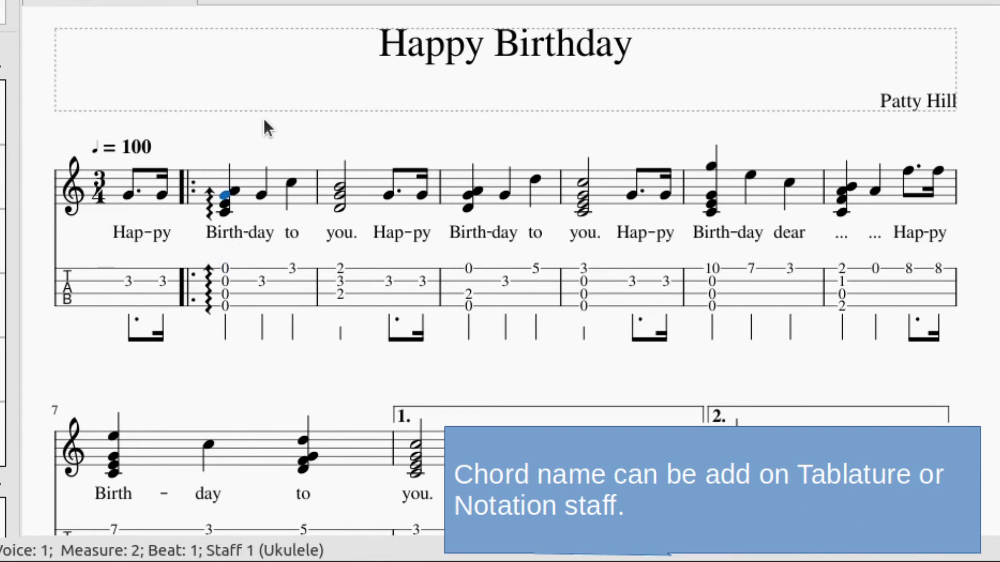
key("ctrl+k")
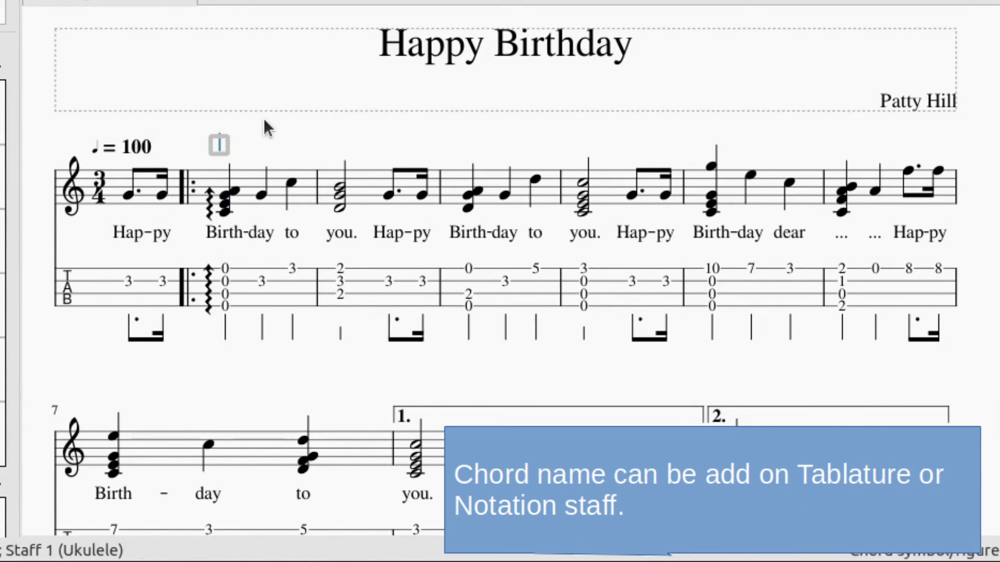
type("C")
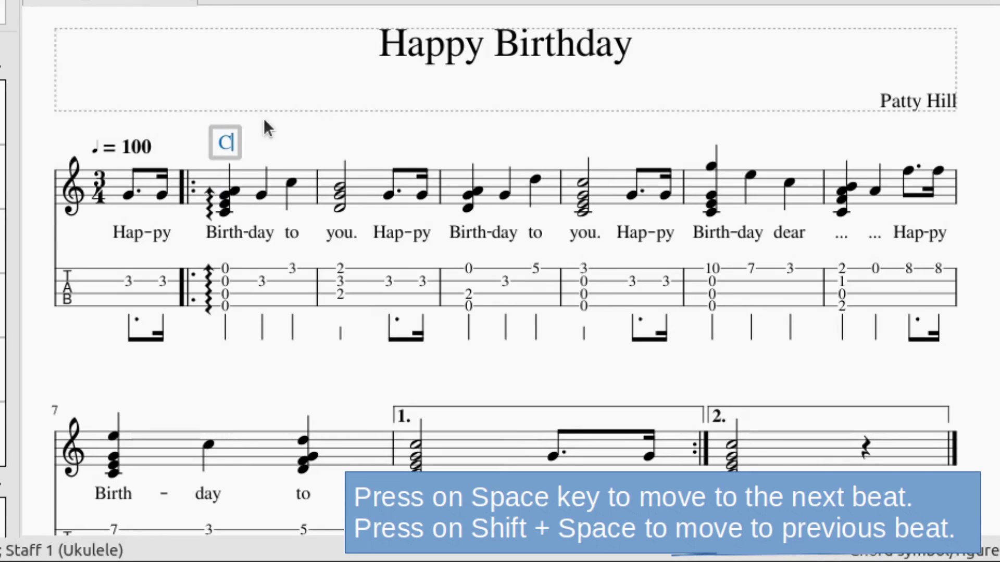
key("space")
key("space")
key("space")
type("G")
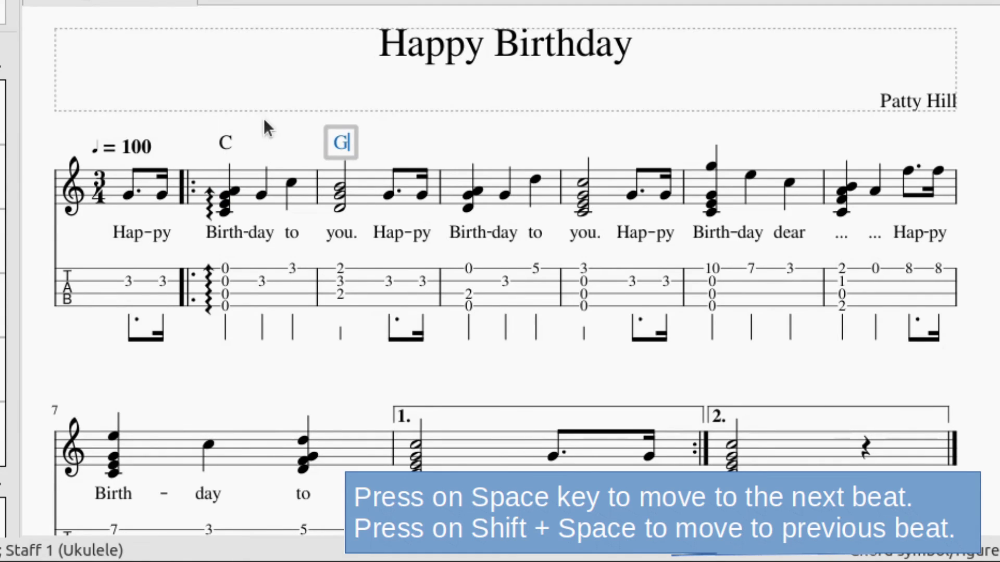
Move chord symbol entry back two beats from the G chord and return to it
key("shift+space")
key("shift+space")
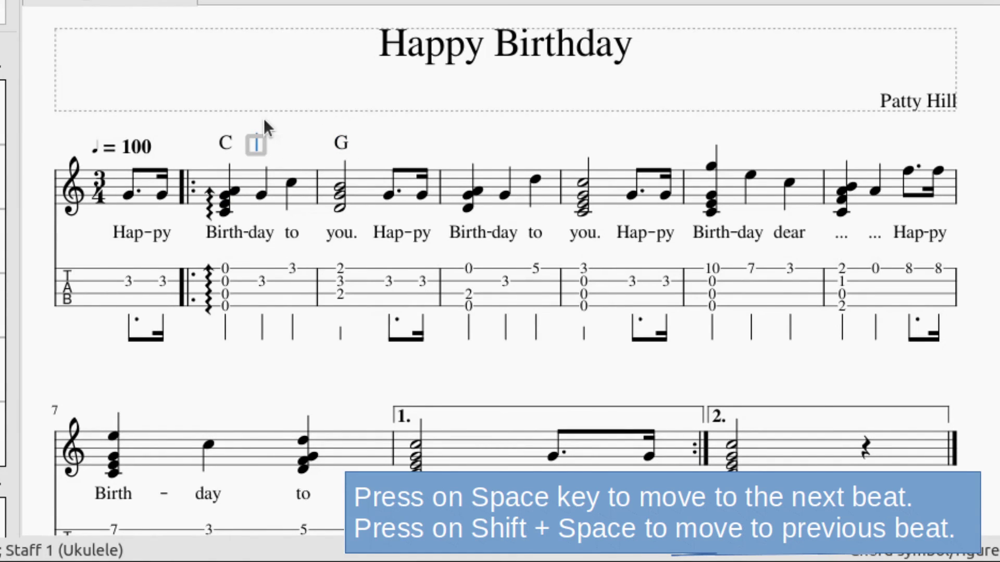
key("space")
key("space")
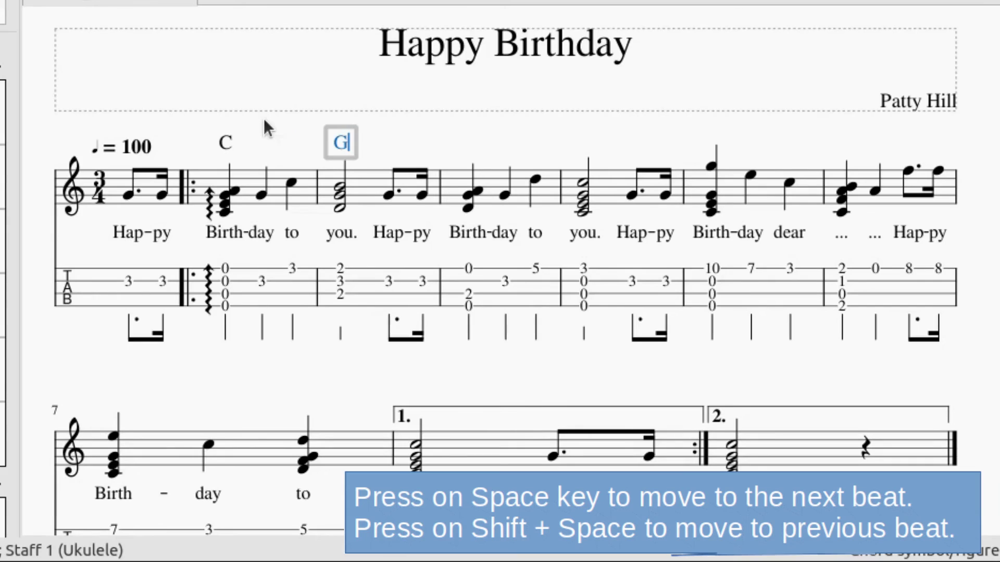
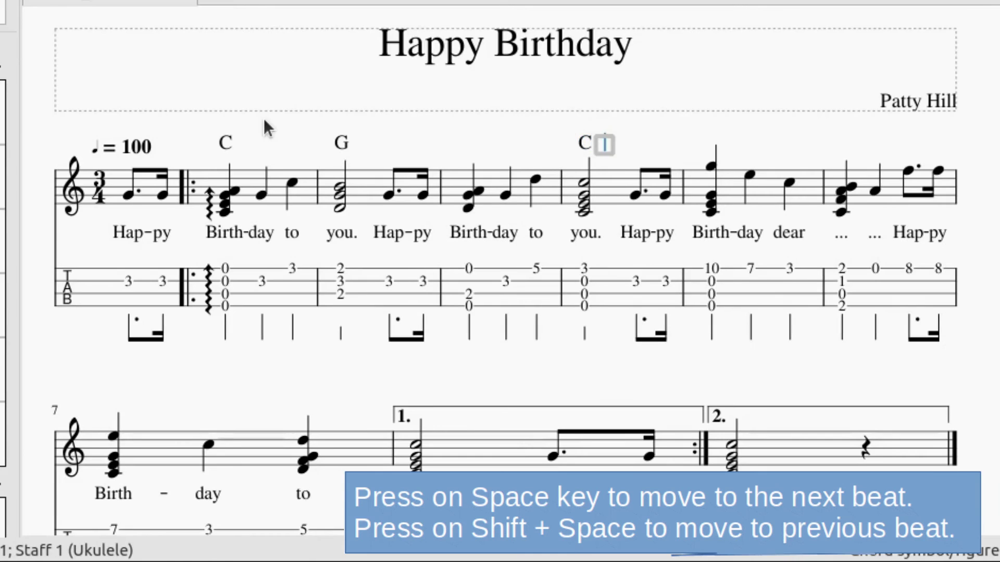
Add an F chord symbol on beat 1 of measure 7 of the notation staff
key("space")
key("space")
key("space")
key("space")
type("F")
key("space")
key("space")
key("space")
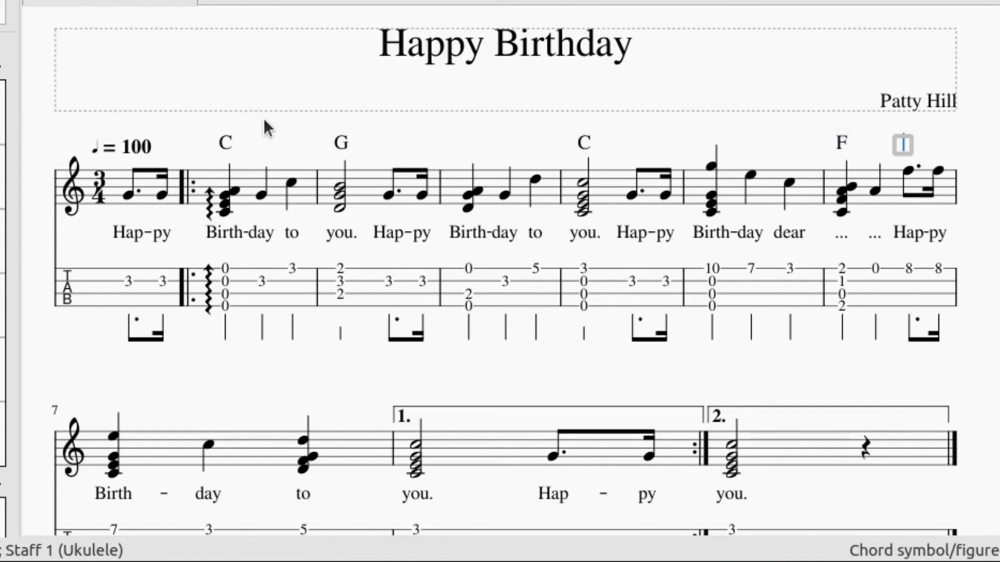
Add chord symbols in measure 8: C on beat 1 and G7 on beat 3
key("space")
type("C")
key("space")
key("space")
type("G7")
Add a C chord symbol on beat 1 of both the first and the second ending
key("space")
type("C")
key("space")
key("space")
key("space")
key("space")
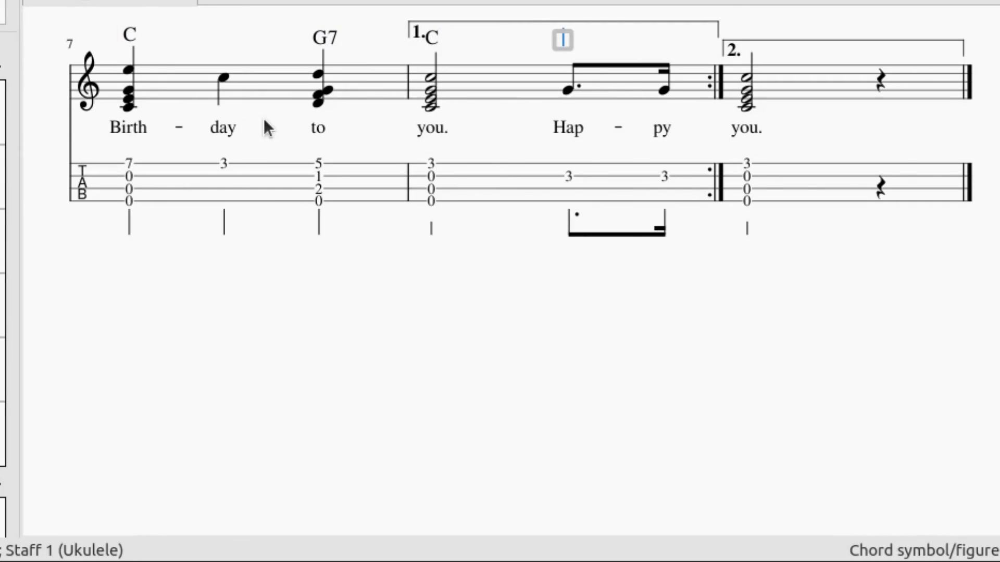
type("C")
scroll(949, 383, "up", 5)
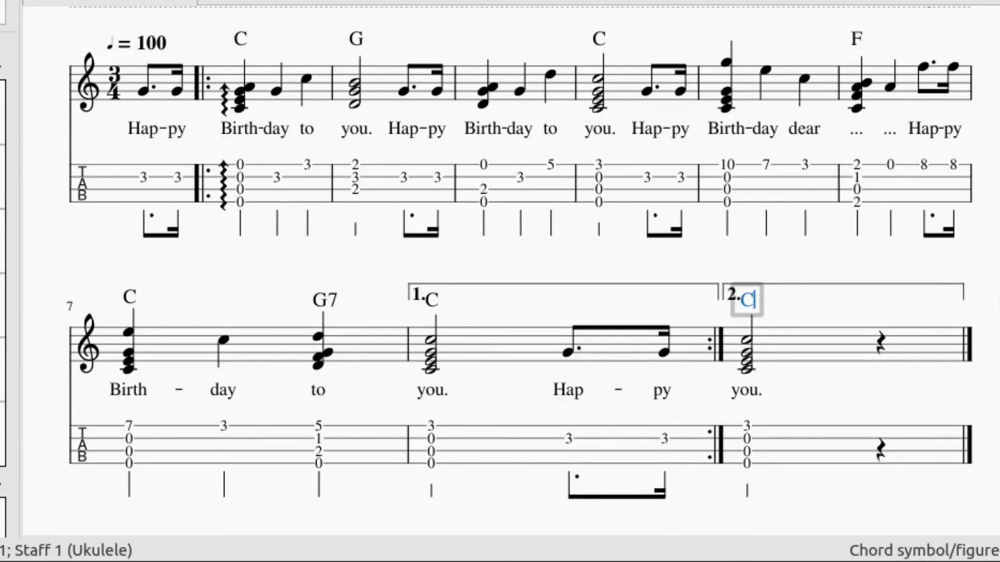
End chord symbol entry, load the palette file Ukulele Chords.mpal from the Downloads folder and expand the Accords ukulélé palette
scroll(521, 281, "up", 3)
key("Escape")
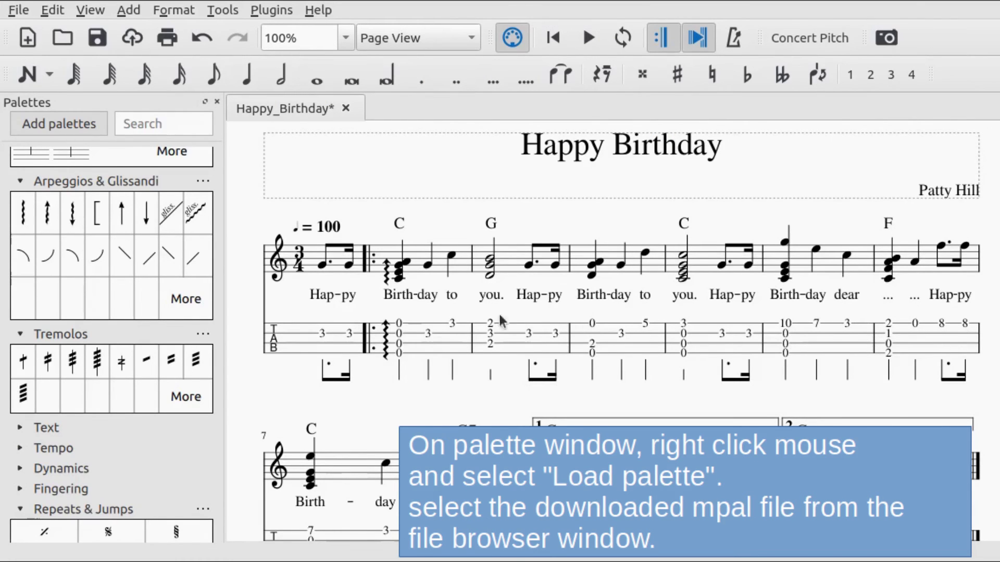
right_click(156, 445)
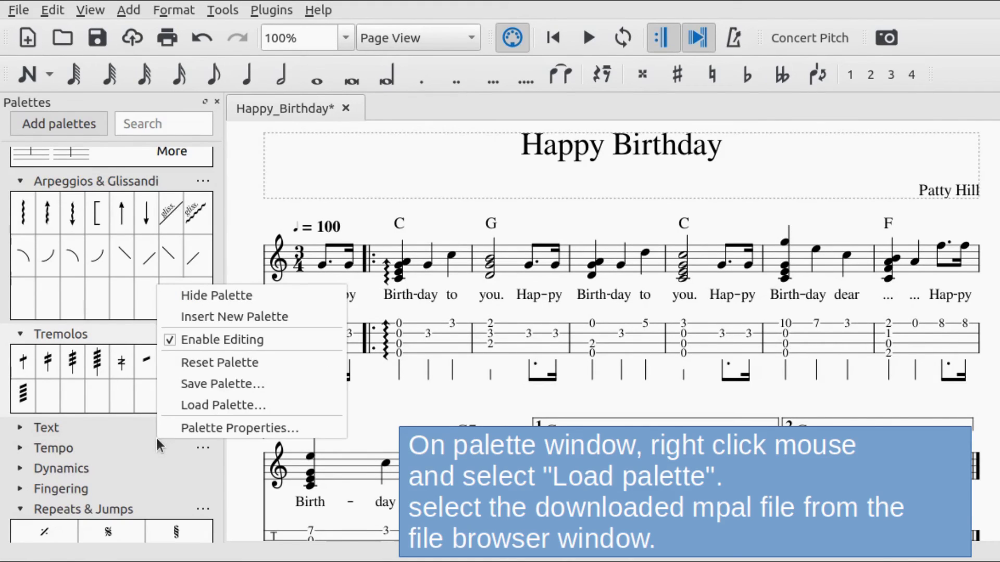
left_click(228, 403)
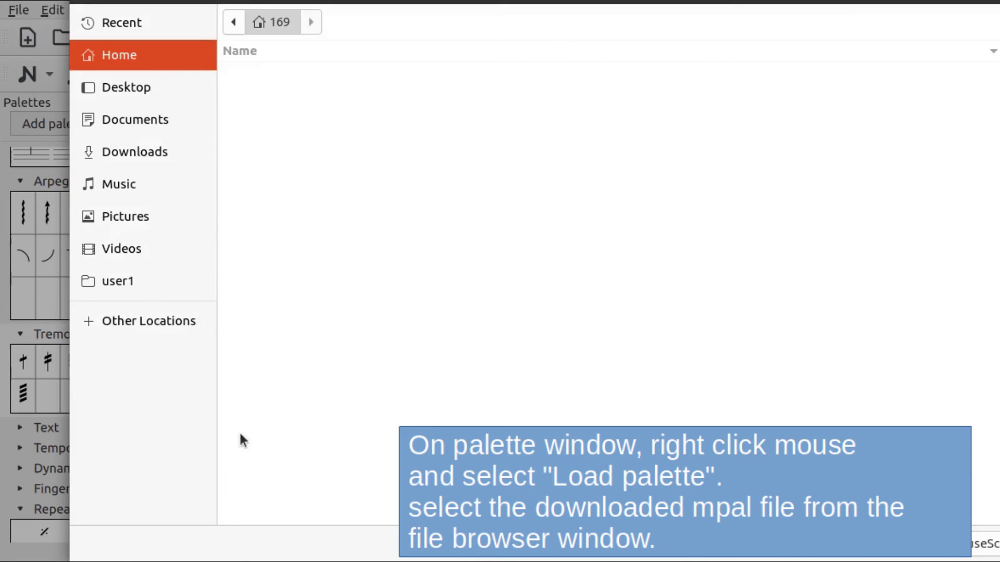
left_click(154, 156)
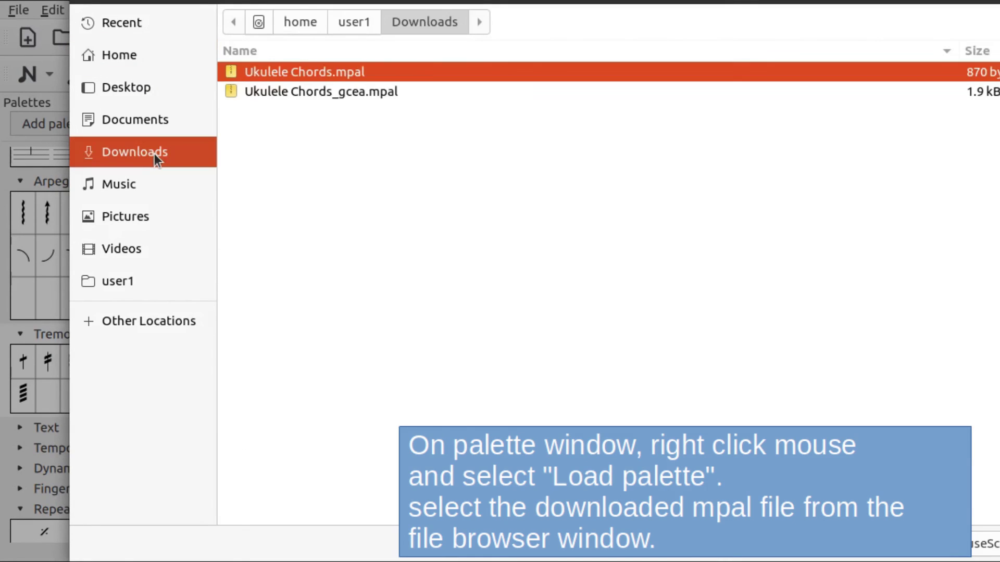
double_click(307, 72)
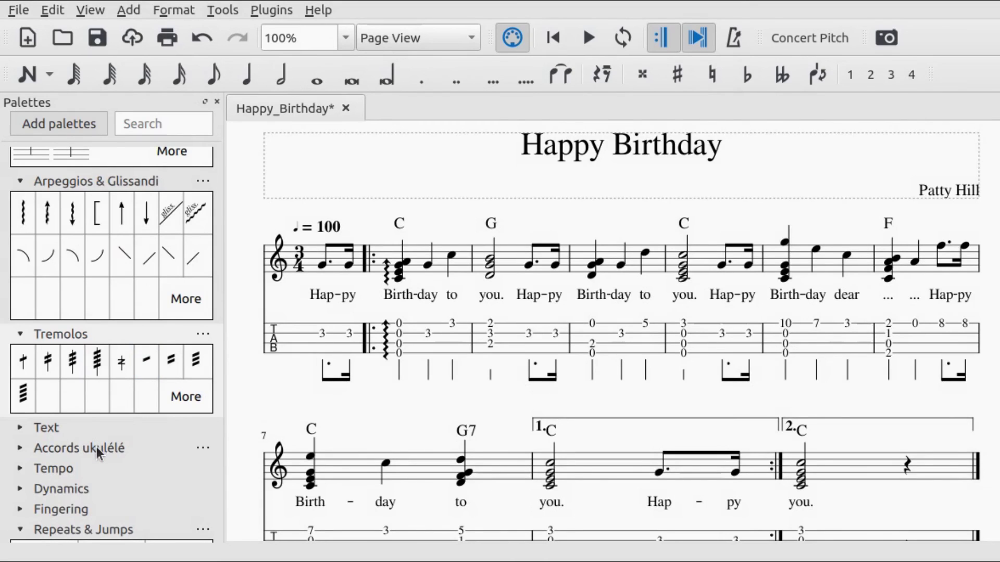
left_click(21, 447)
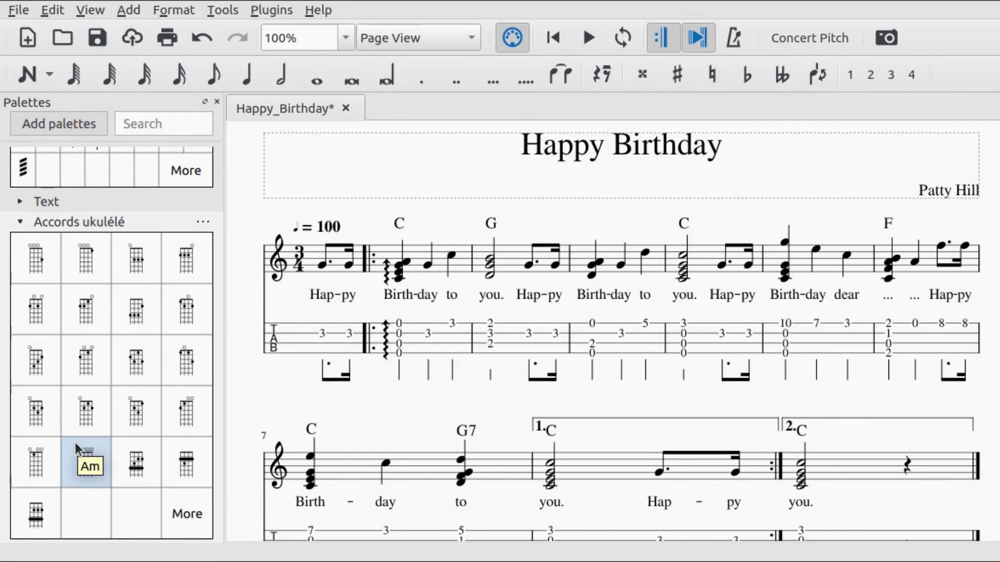
Load the second chord palette file, Ukulele Chords_gcea.mpal, from the Downloads folder
scroll(75, 443, "down", 4)
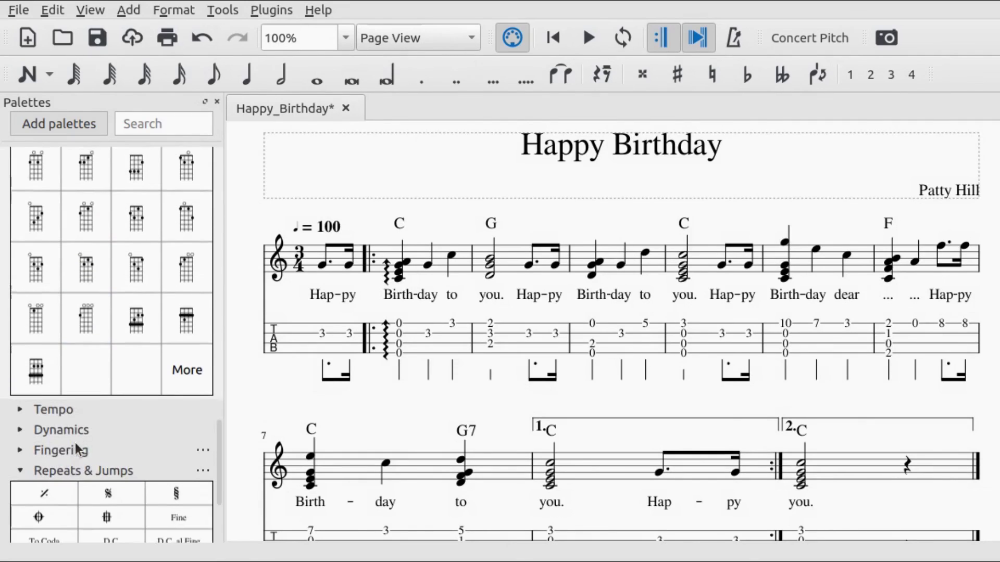
right_click(129, 411)
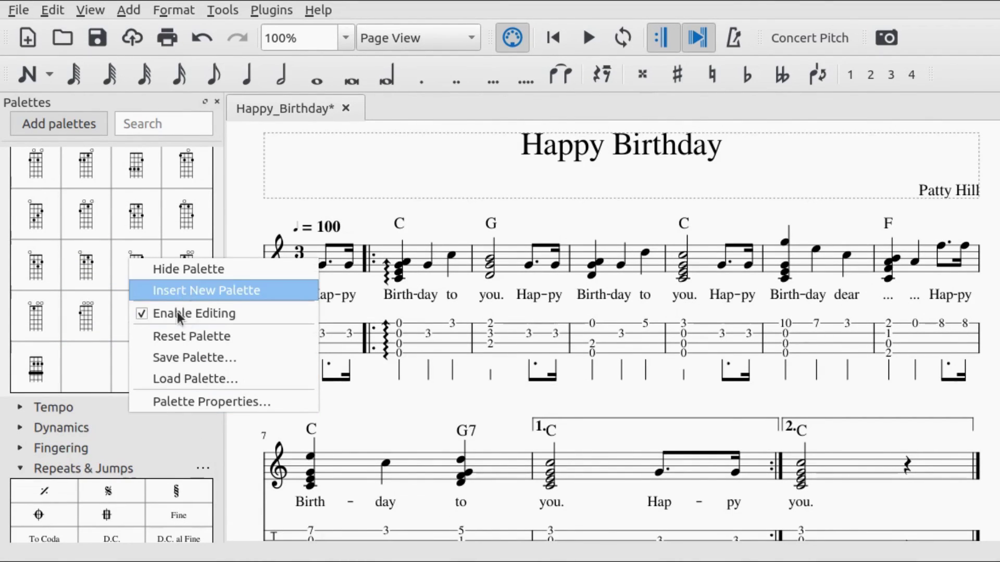
left_click(187, 372)
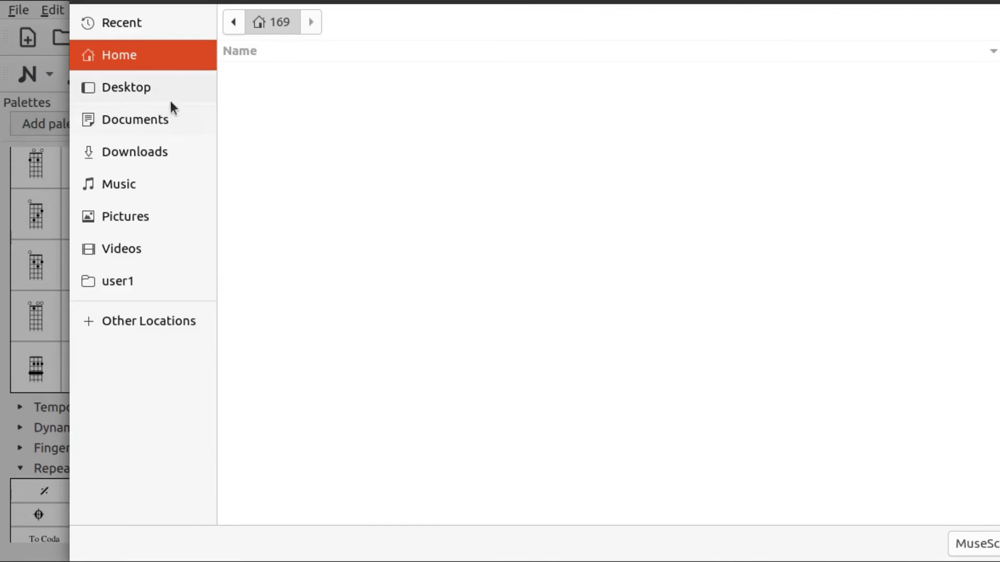
left_click(139, 148)
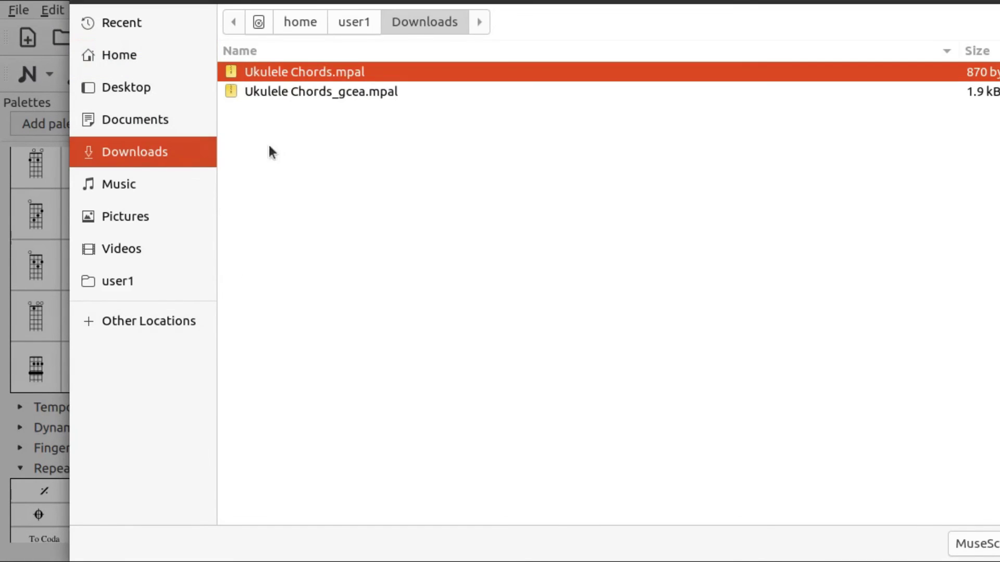
left_click(342, 89)
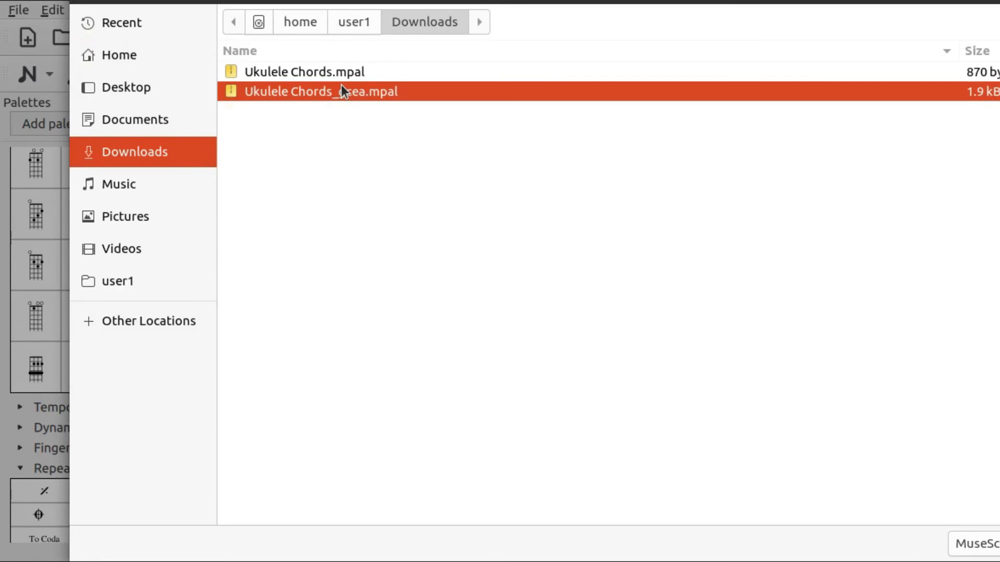
double_click(342, 90)
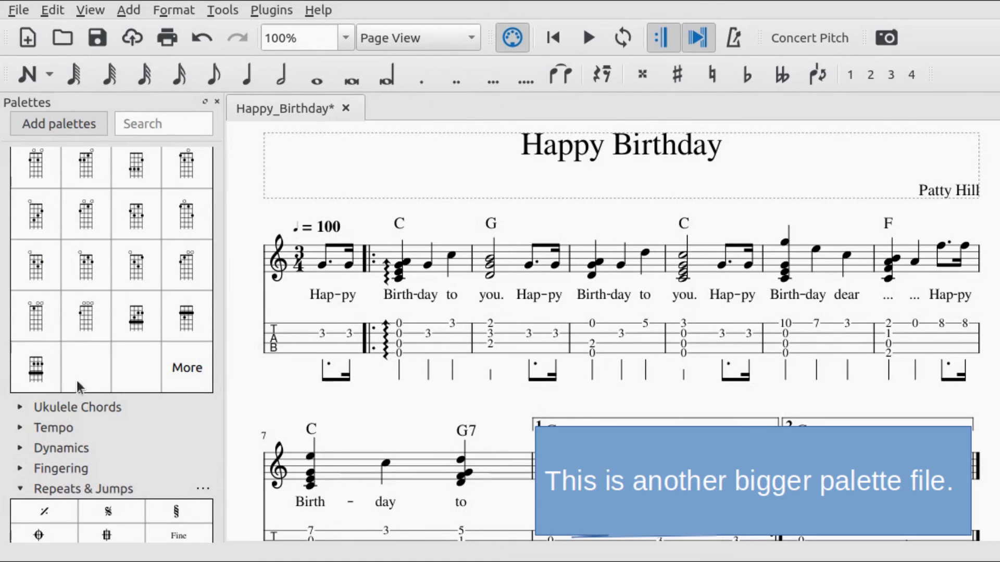
Expand the Ukulele Chords palette and look through its chord diagrams
left_click(20, 408)
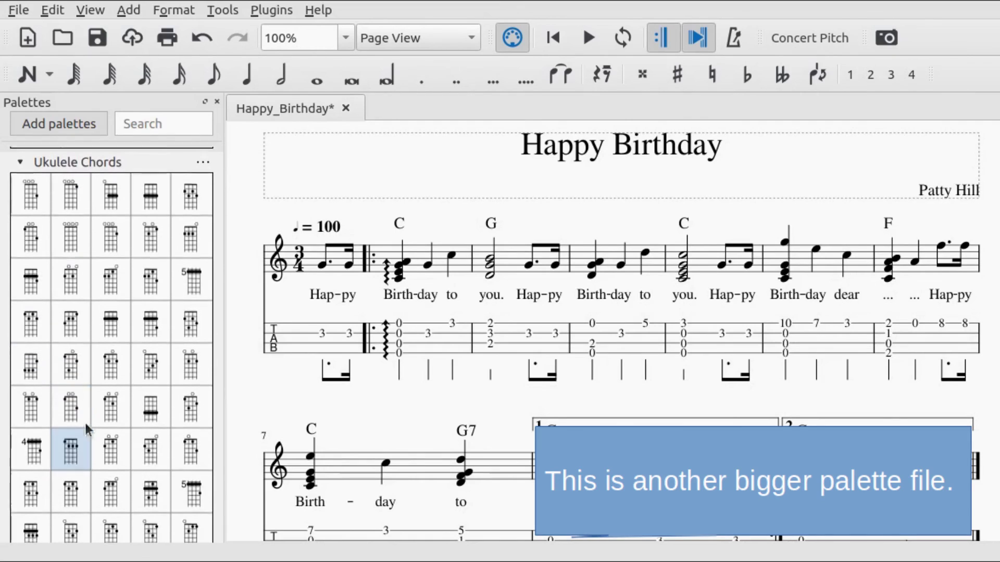
scroll(157, 223, "down", 4)
scroll(158, 223, "down", 10)
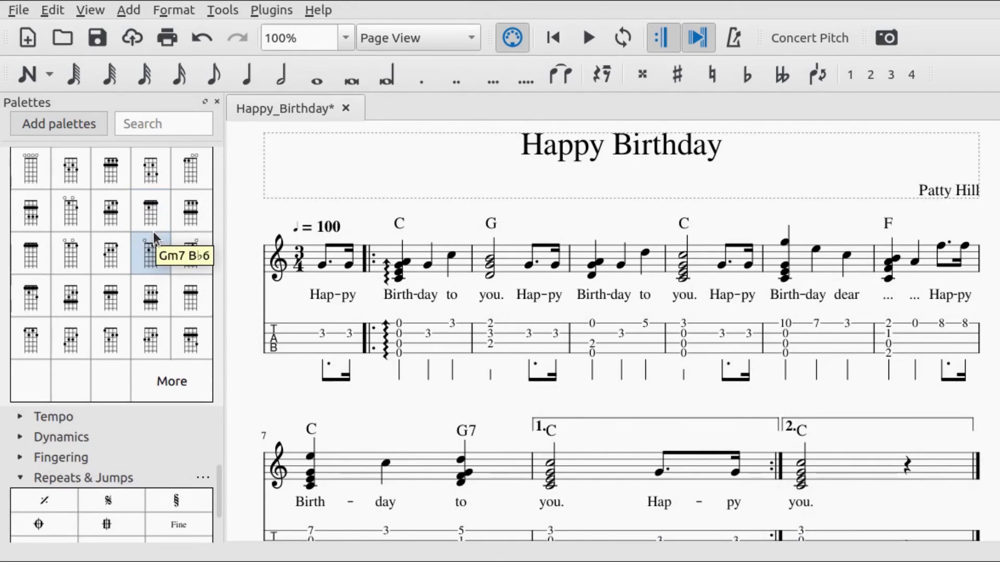
scroll(153, 232, "up", 2)
scroll(154, 232, "up", 10)
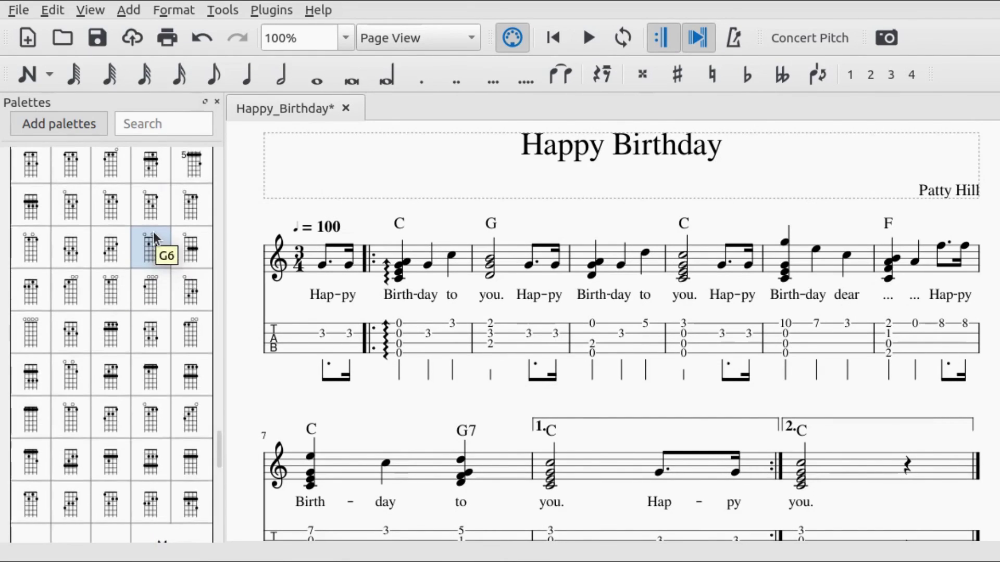
scroll(153, 232, "up", 4)
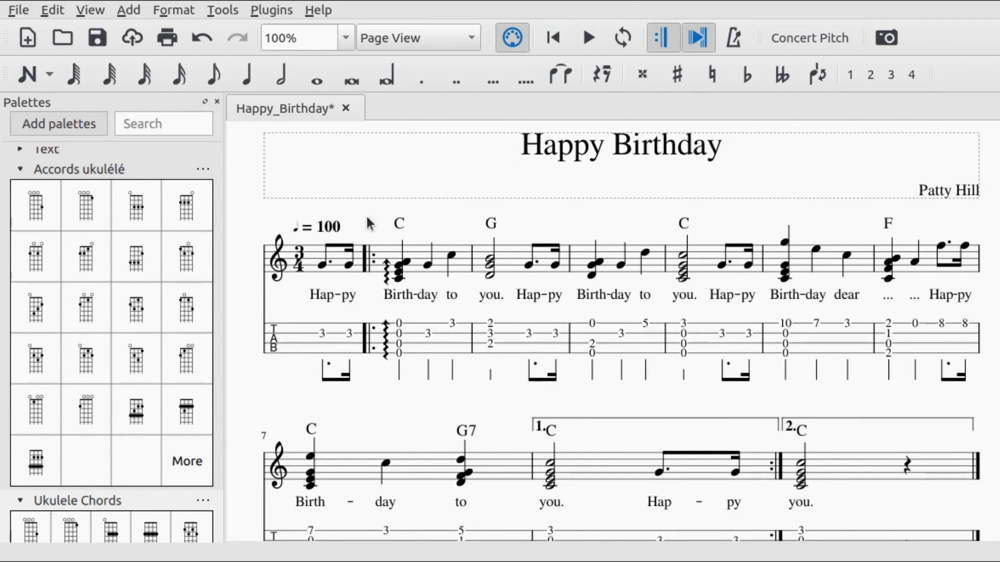
Add fretboard diagrams from the Accords ukulélé palette on beat 1 of the notation staff: C in measure 2 and G in measure 3
left_click(401, 277)
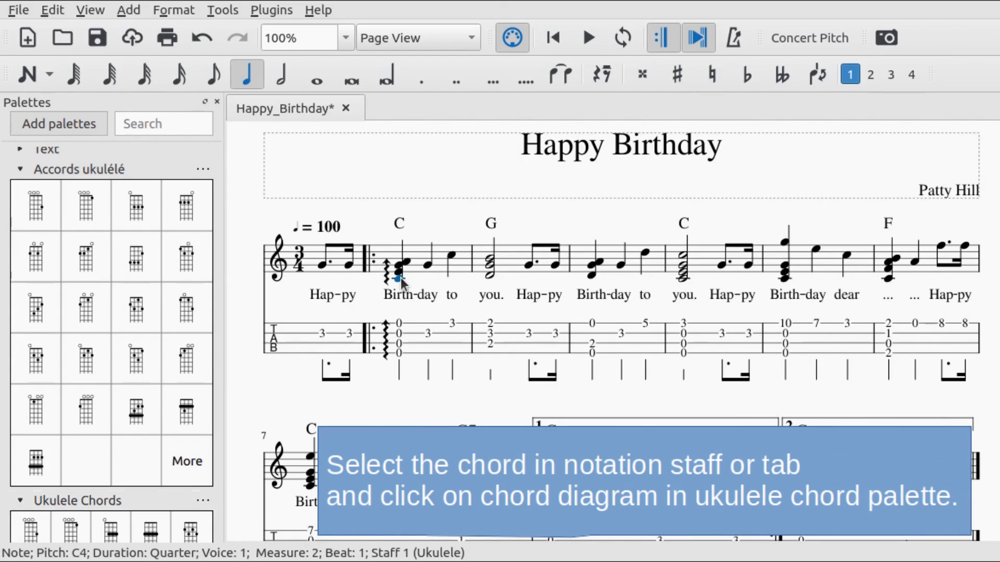
left_click(36, 212)
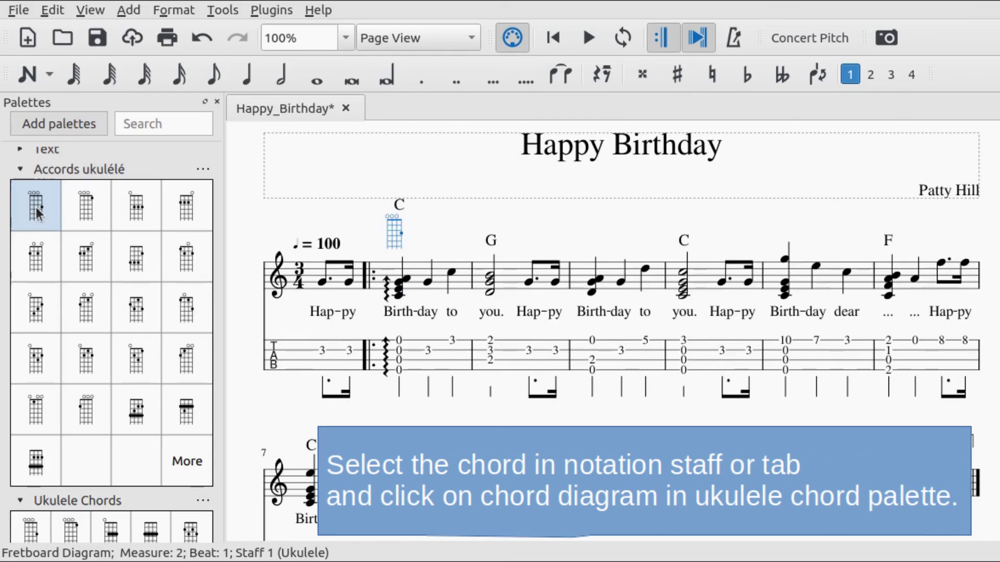
left_click(489, 293)
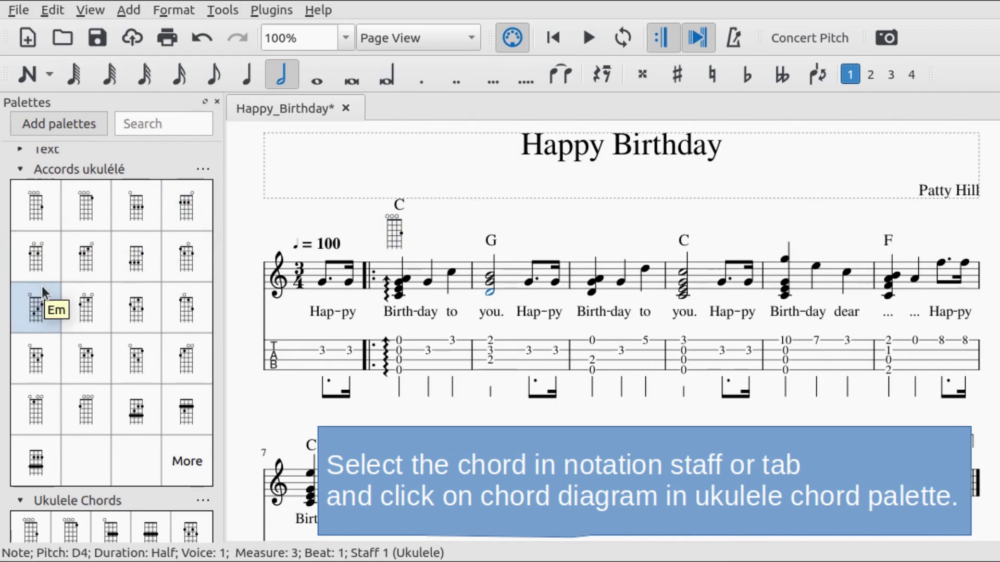
left_click(39, 355)
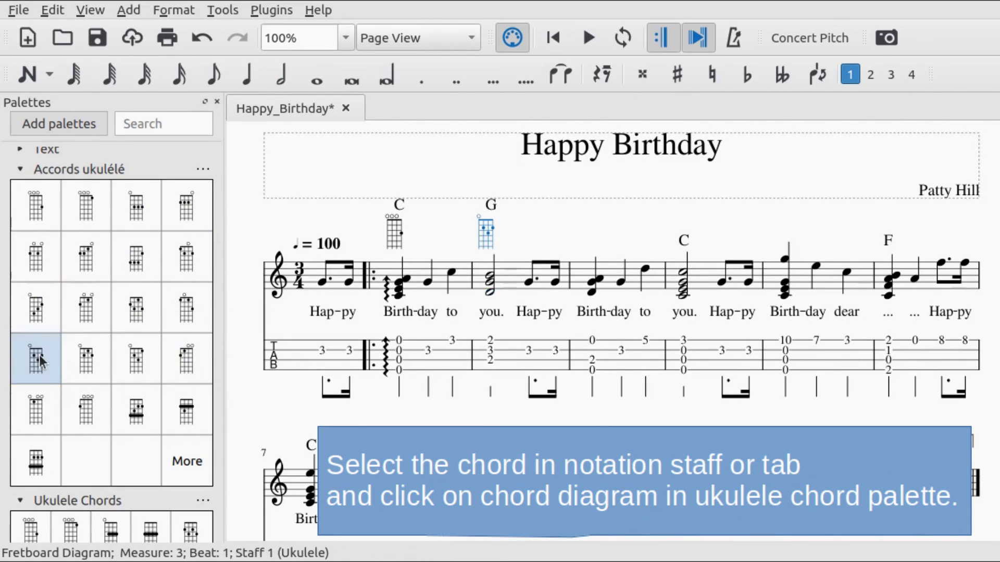
Add a C fretboard diagram to the first chord of measure 5 and an F diagram to the first chord of measure 7
left_click(679, 302)
left_click(34, 206)
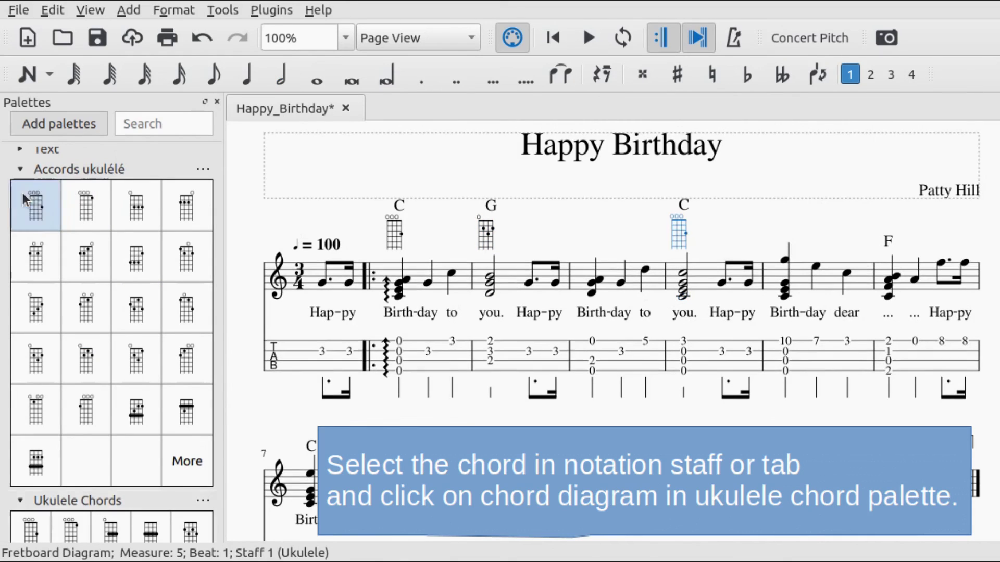
left_click(888, 296)
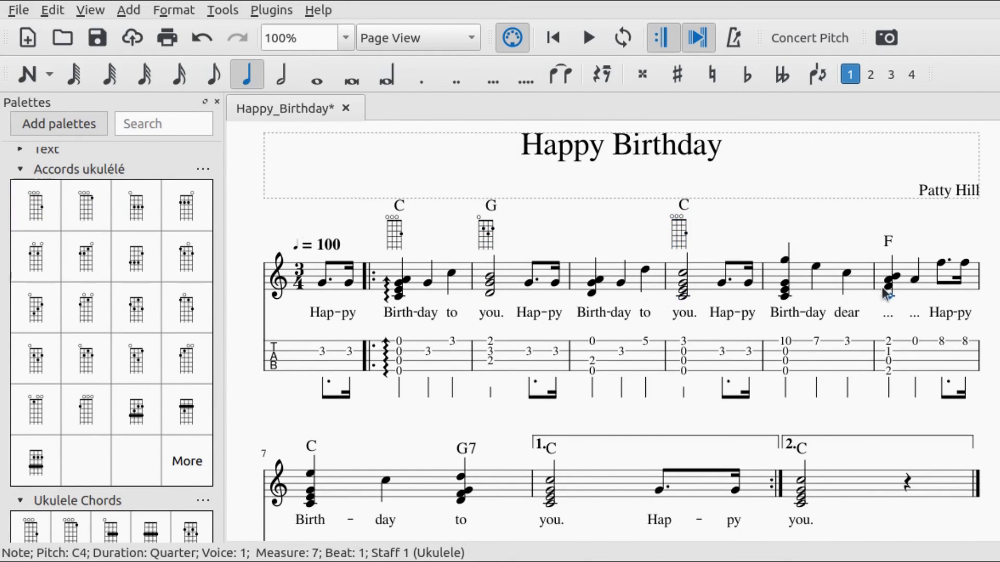
left_click(93, 309)
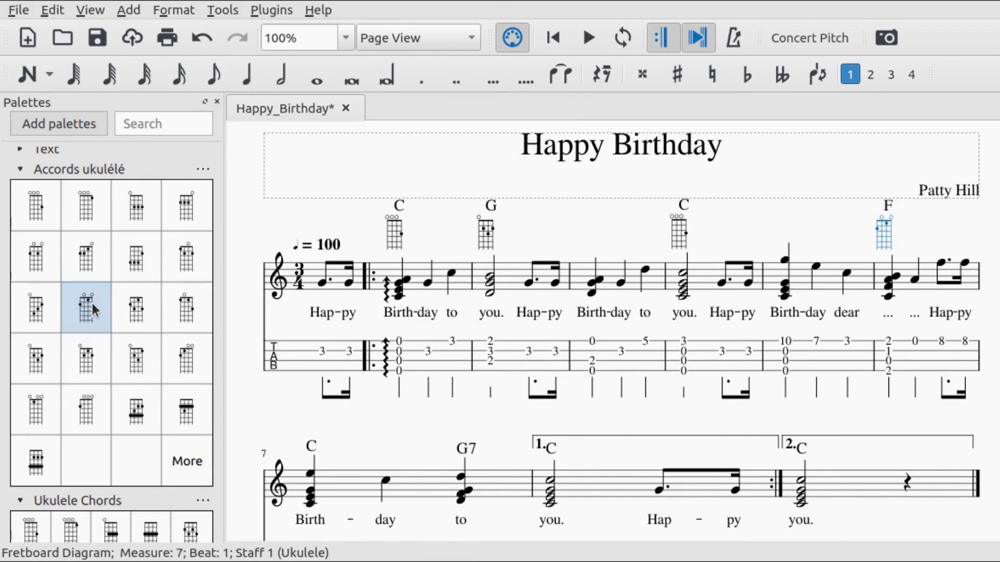
Add fretboard diagrams in measure 8: C on beat 1 and G7 on beat 3
left_click(310, 502)
left_click(48, 211)
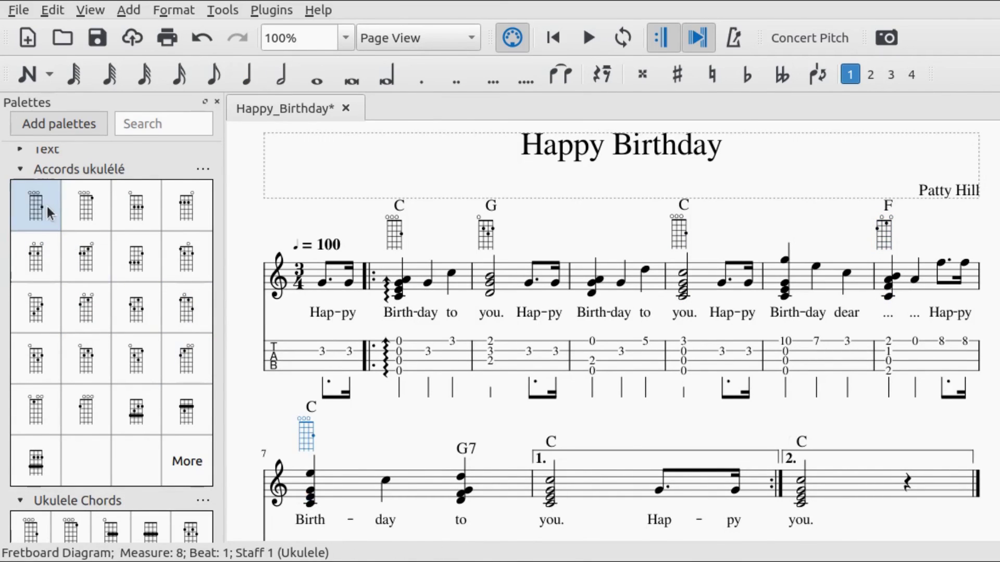
left_click(461, 501)
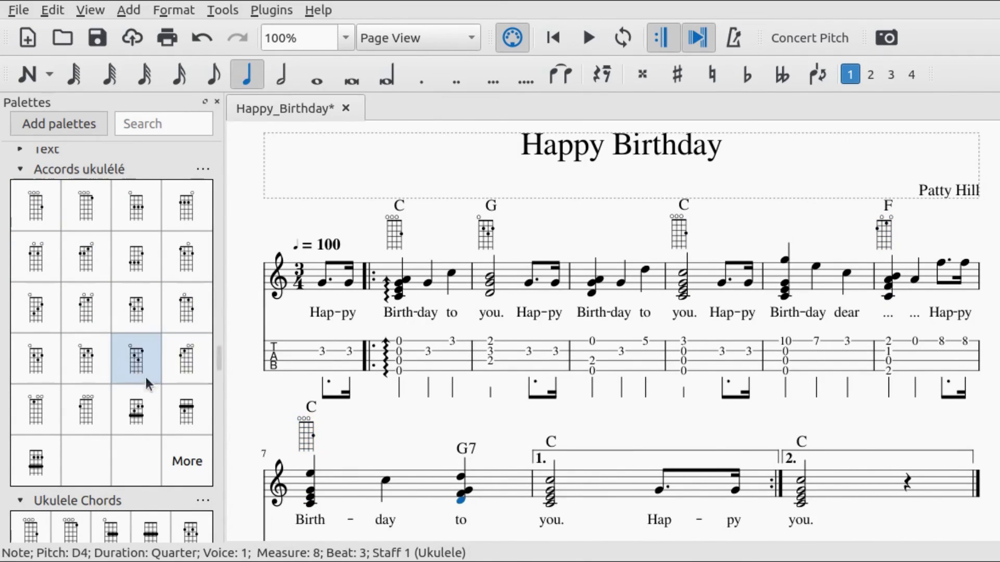
left_click(85, 358)
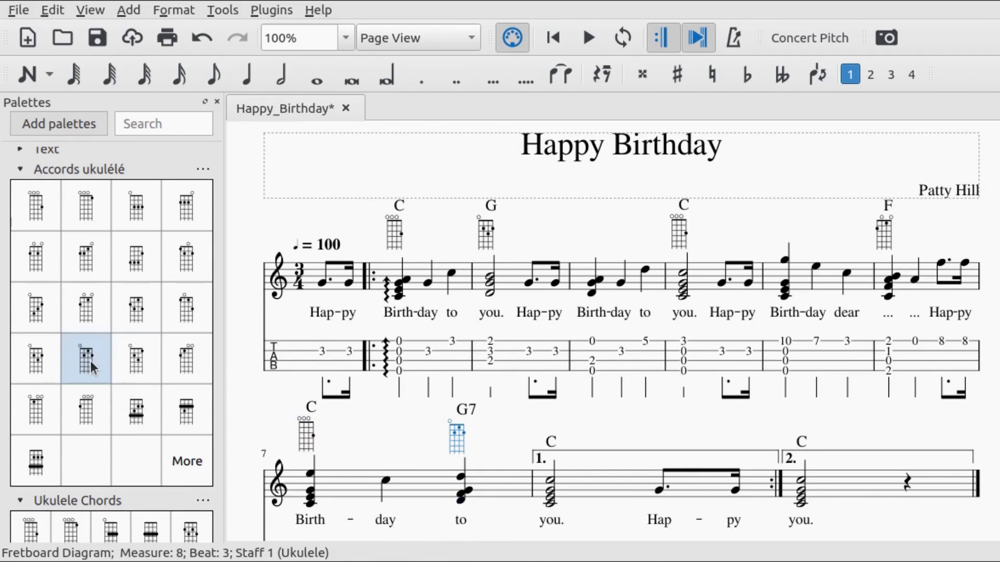
Add a C fretboard diagram to the opening chord of both the first and the second ending
left_click(551, 505)
left_click(36, 206)
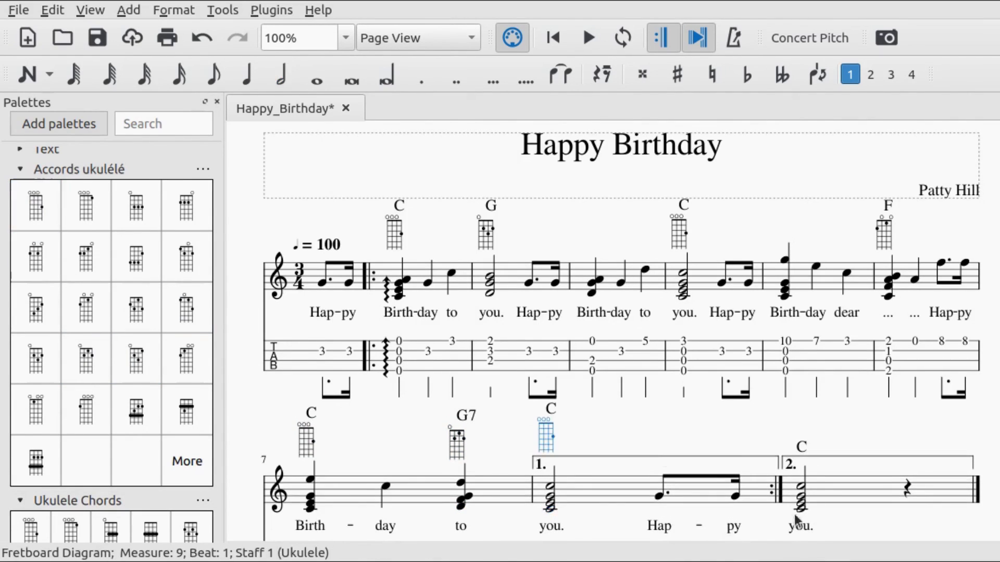
left_click(800, 505)
left_click(36, 205)
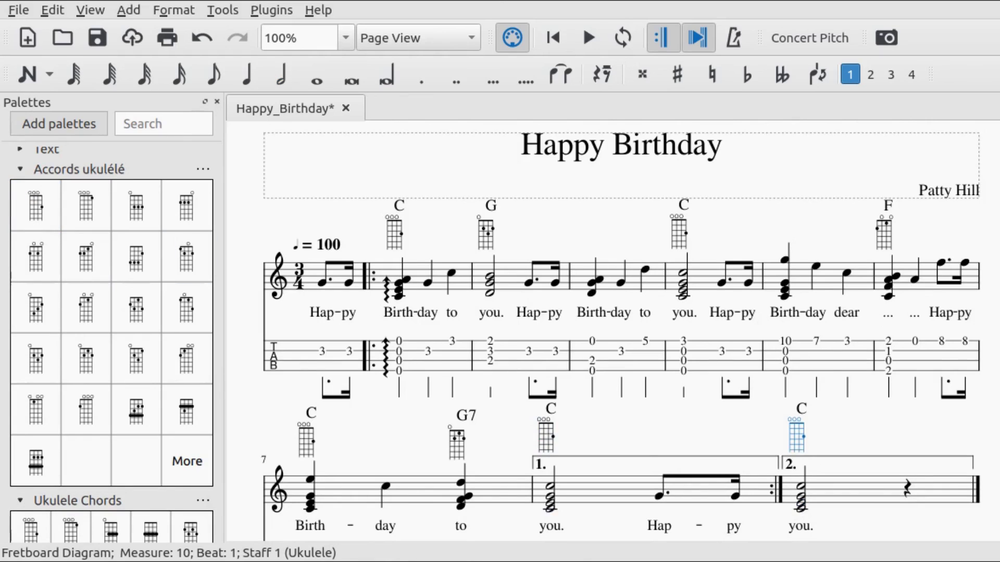